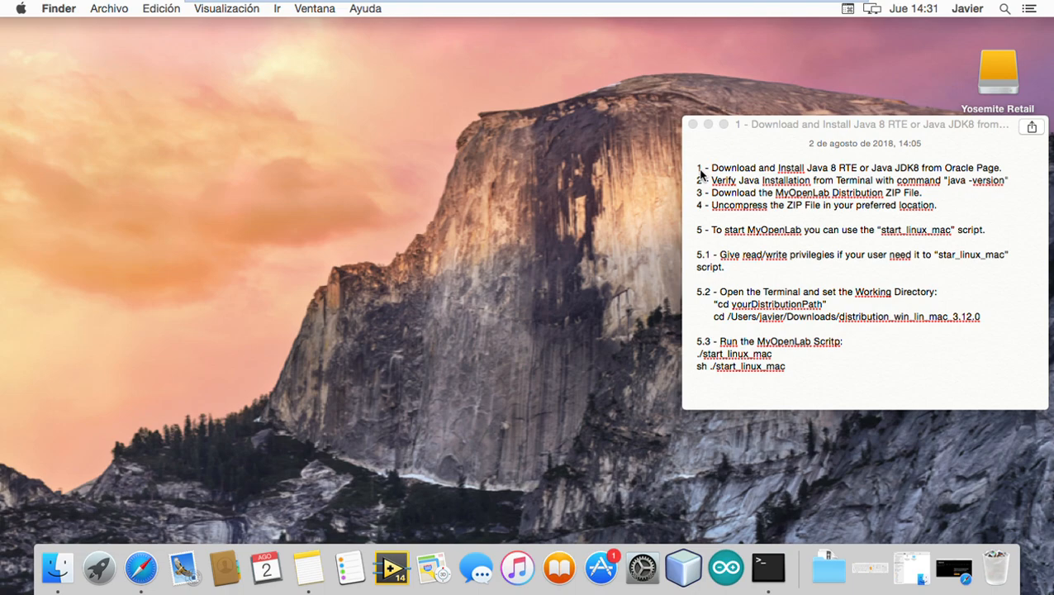
Step: Review the installation note, highlighting all its instructions, the first line about installing Java, and the words "Java 8"
click(700, 175)
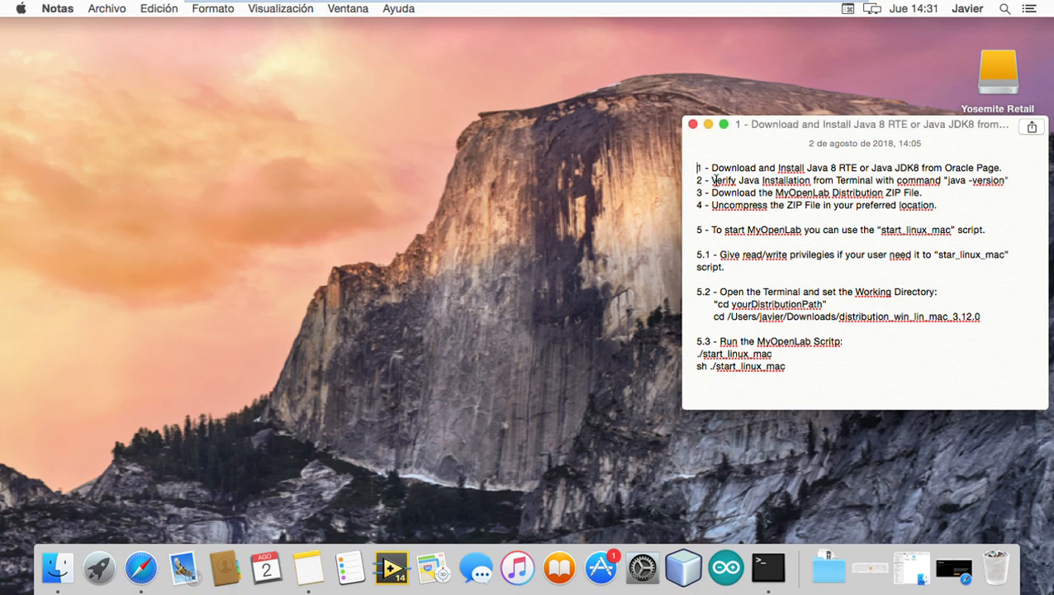
drag(697, 173, 785, 369)
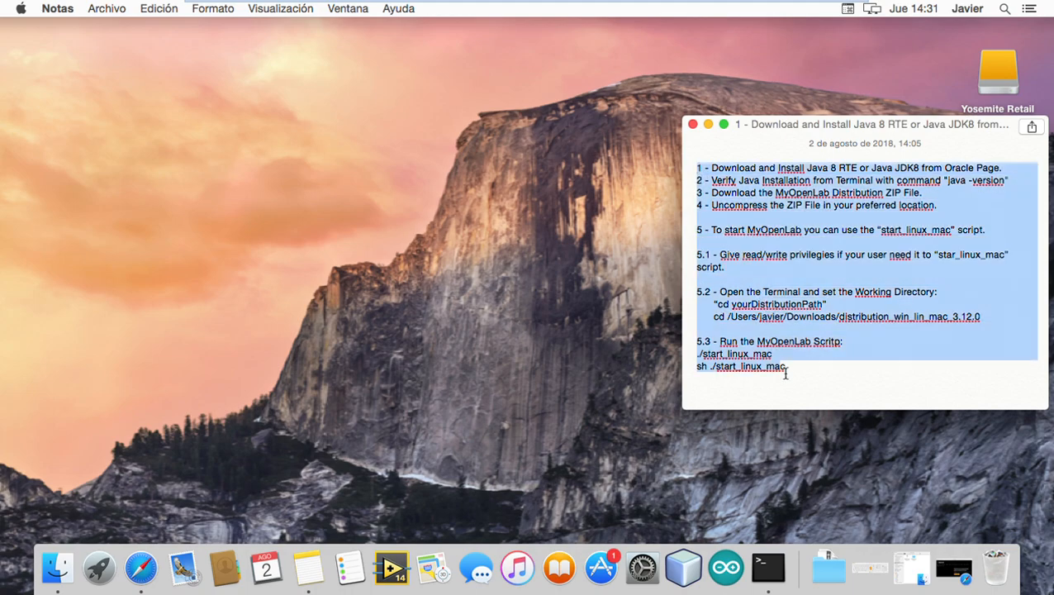
click(739, 180)
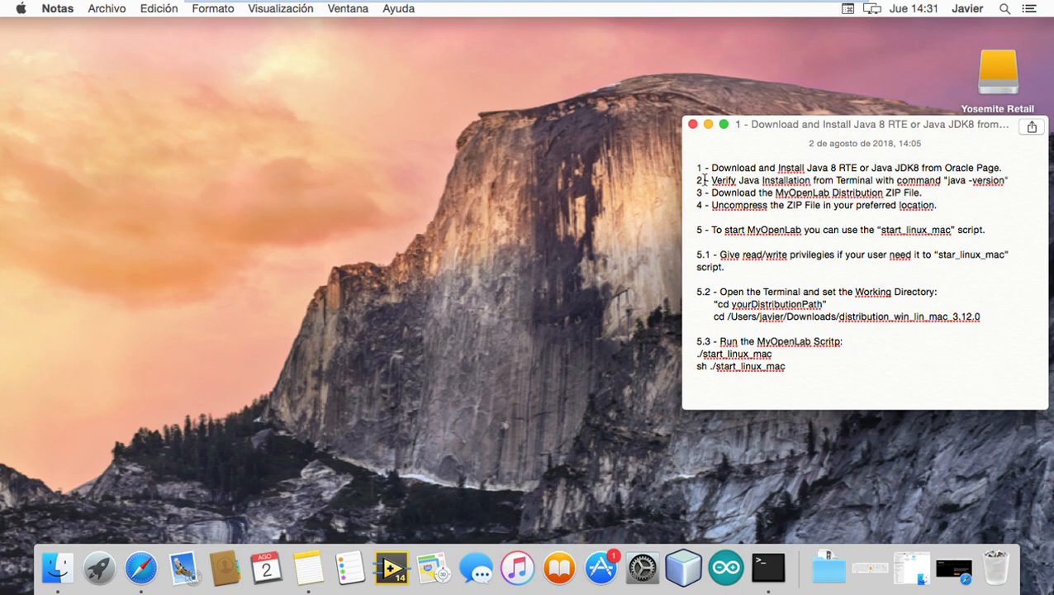
drag(698, 167, 1007, 169)
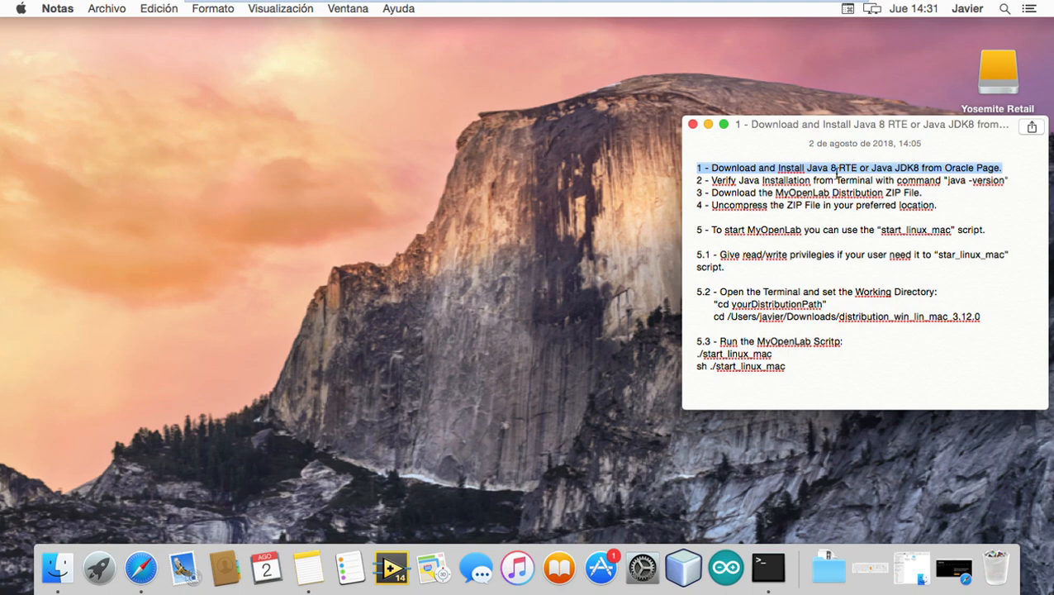
click(813, 176)
drag(807, 170, 843, 178)
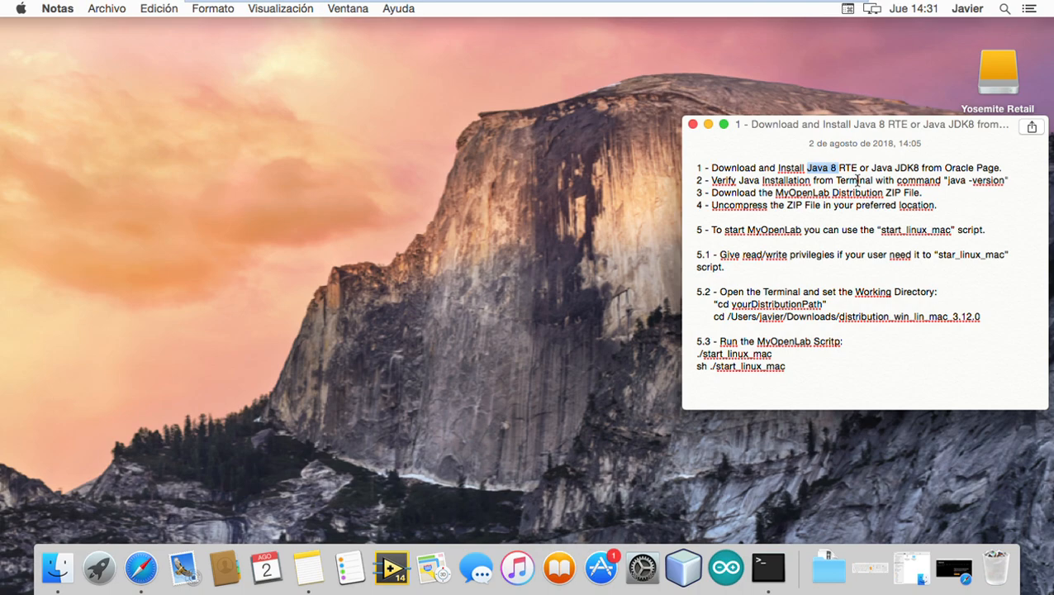
click(1007, 174)
Step: Check the installed Java version in Terminal with "java -version" and highlight the last line of its output
click(785, 582)
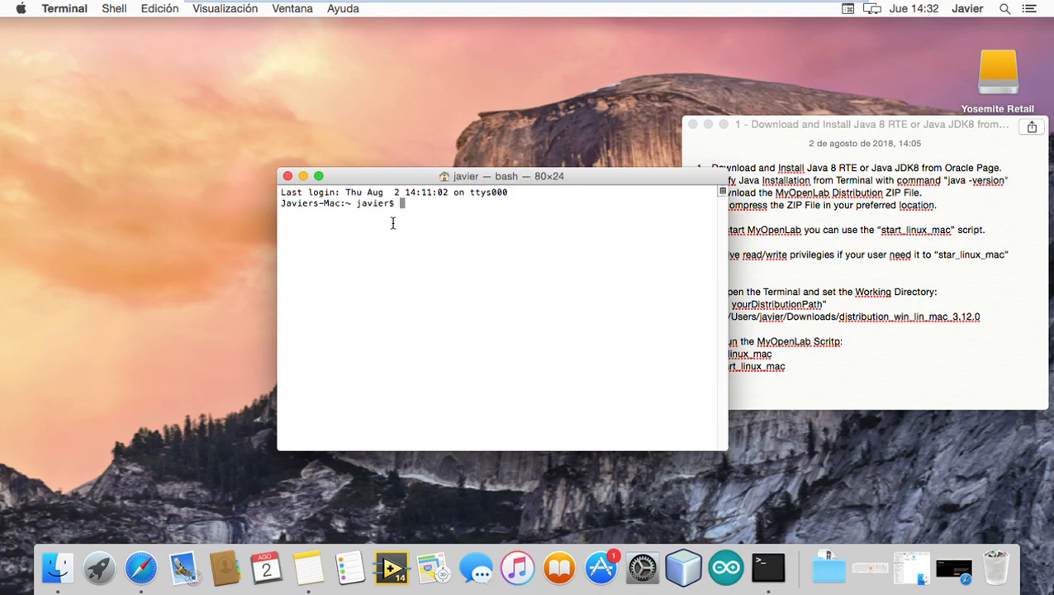
text(java -version)
key(Return)
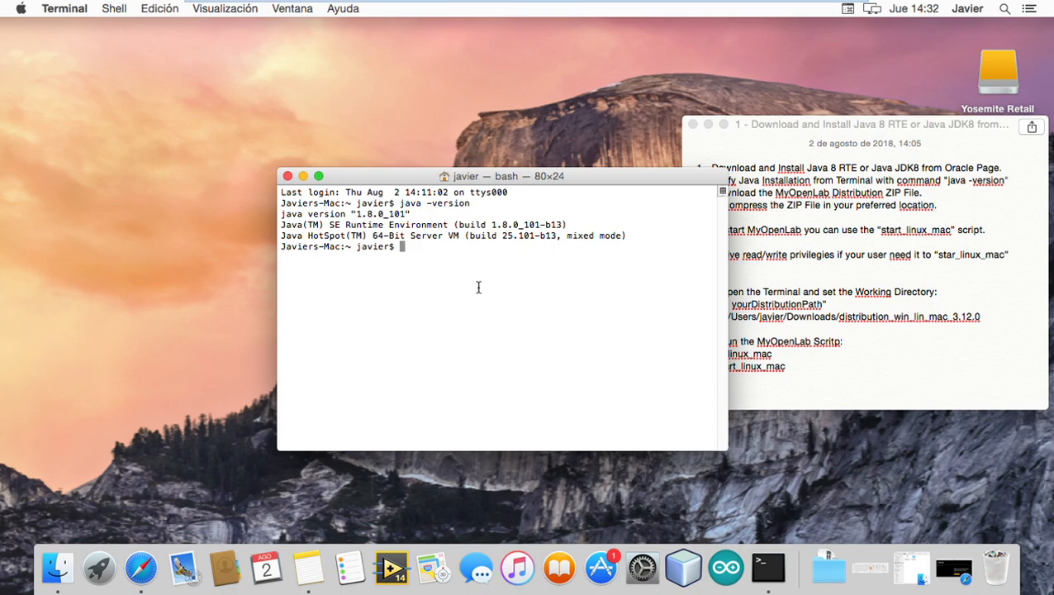
drag(289, 231, 510, 235)
click(499, 234)
Step: Highlight instruction 3 in the note and switch to Safari to open the Descargas page of myopenlab.org
click(808, 232)
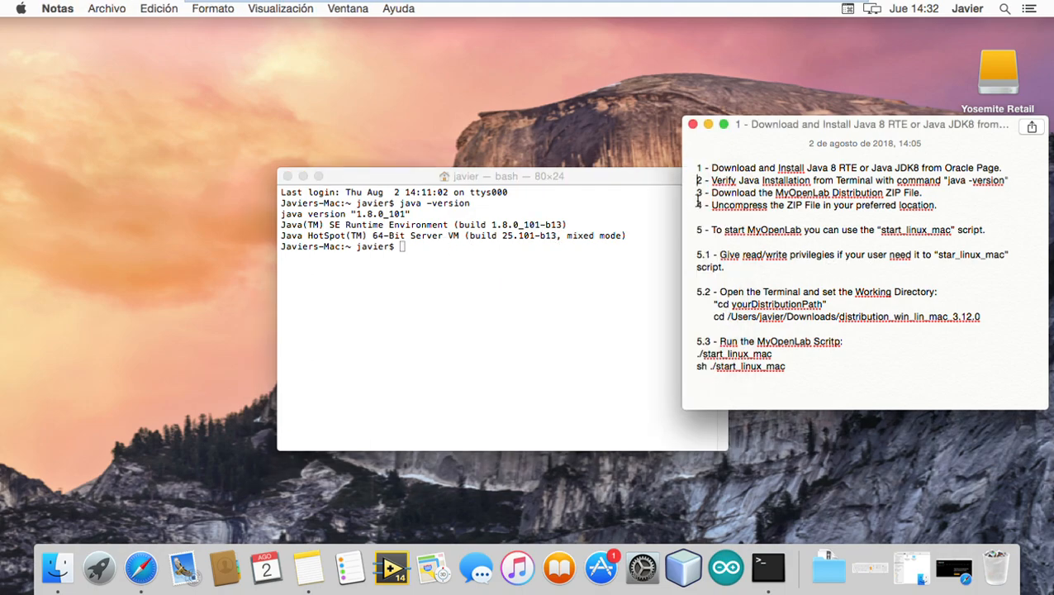
drag(698, 198, 927, 197)
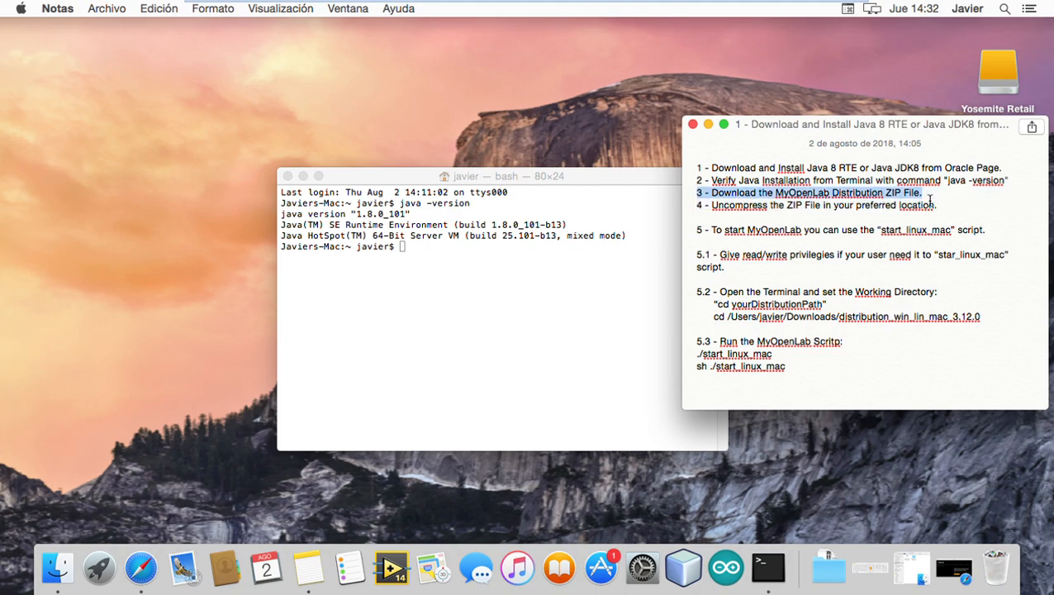
click(142, 574)
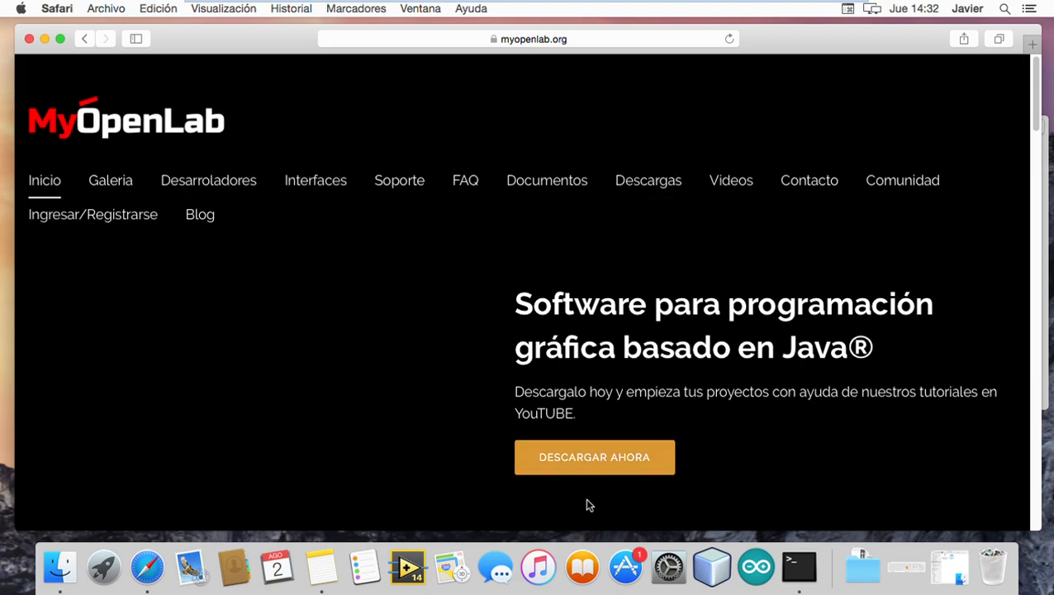
click(658, 190)
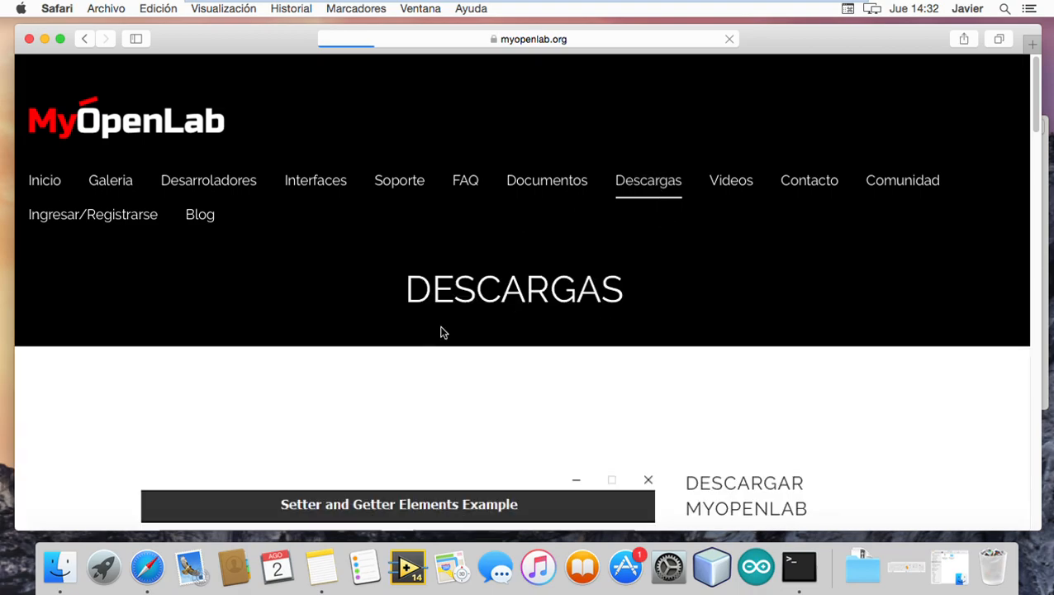
Step: Examine the MyOpenLab v3.11.0 downloads offered for Windows, Linux and Mac and the version description on the Descargas page
scroll(836, 332, down, 1)
scroll(836, 331, down, 5)
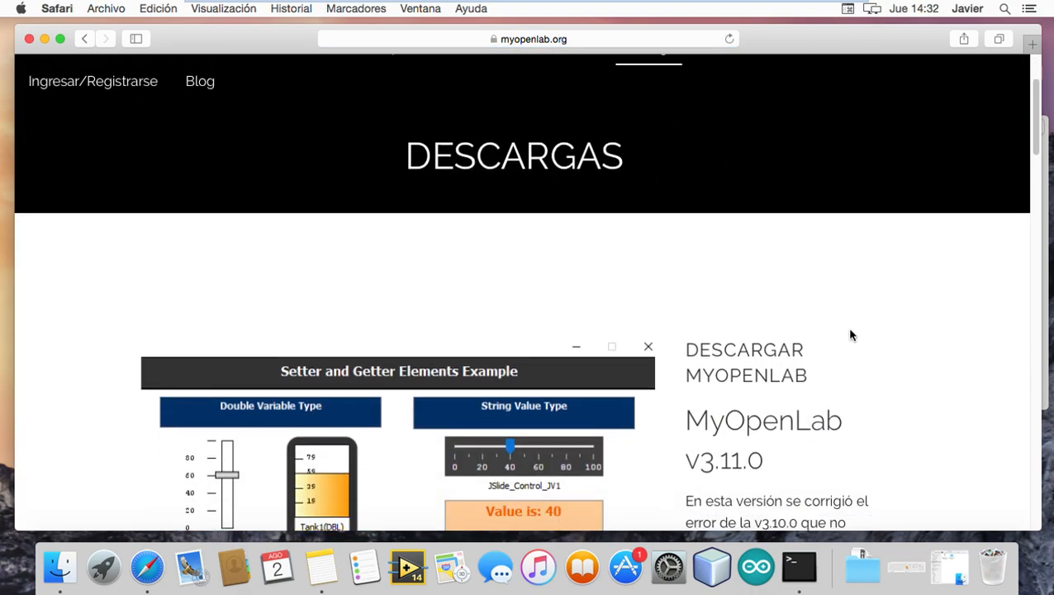
scroll(849, 341, down, 12)
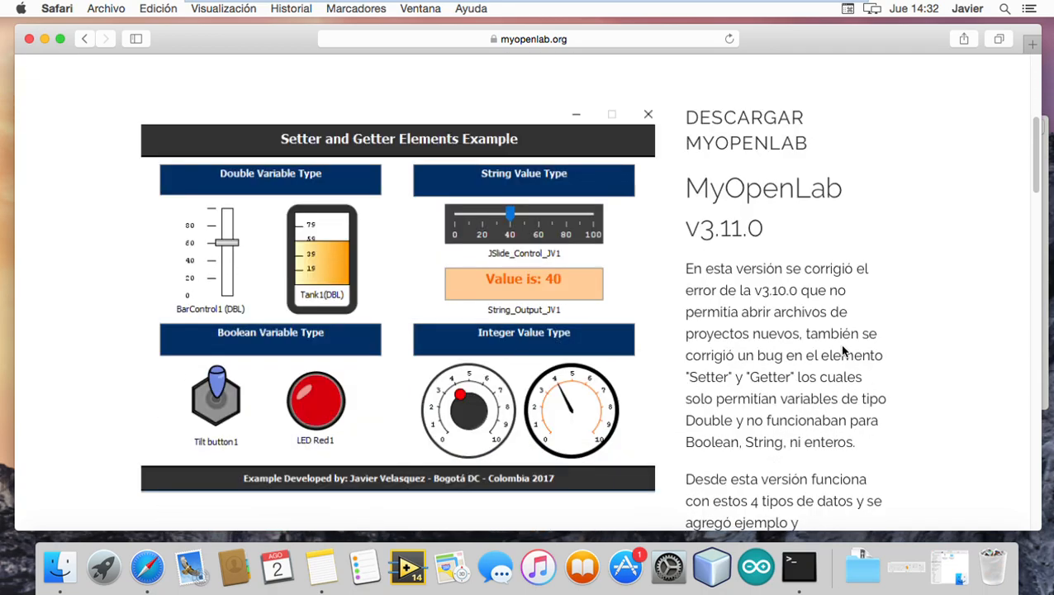
scroll(632, 379, down, 6)
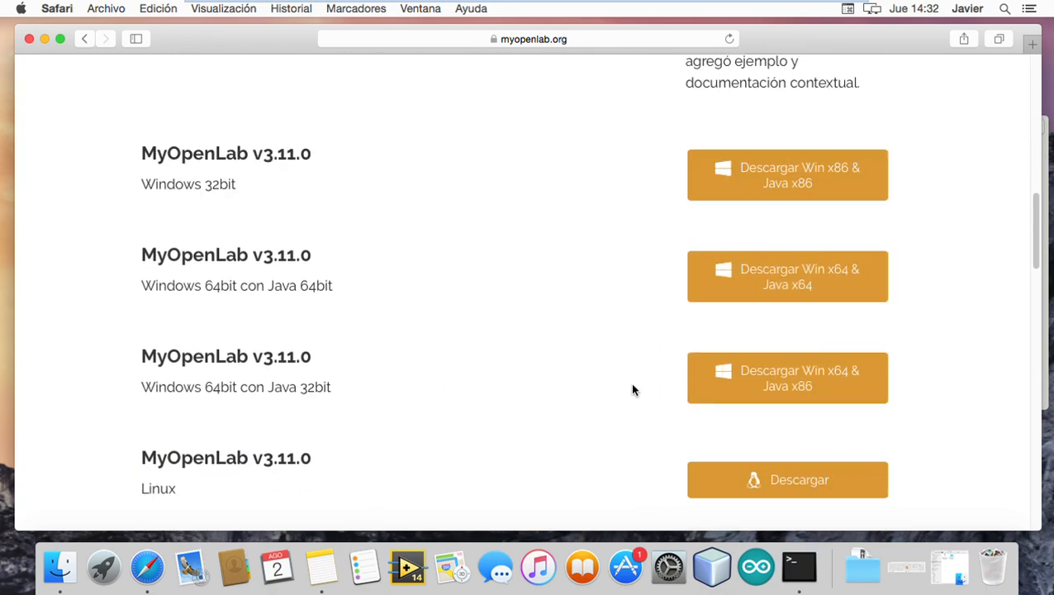
scroll(633, 390, down, 4)
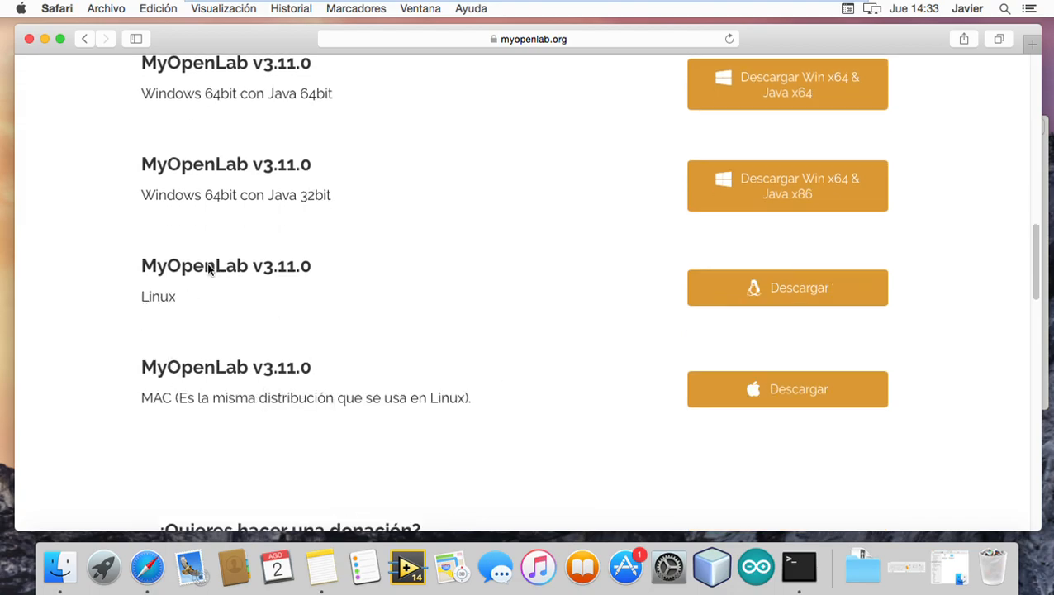
scroll(629, 397, up, 2)
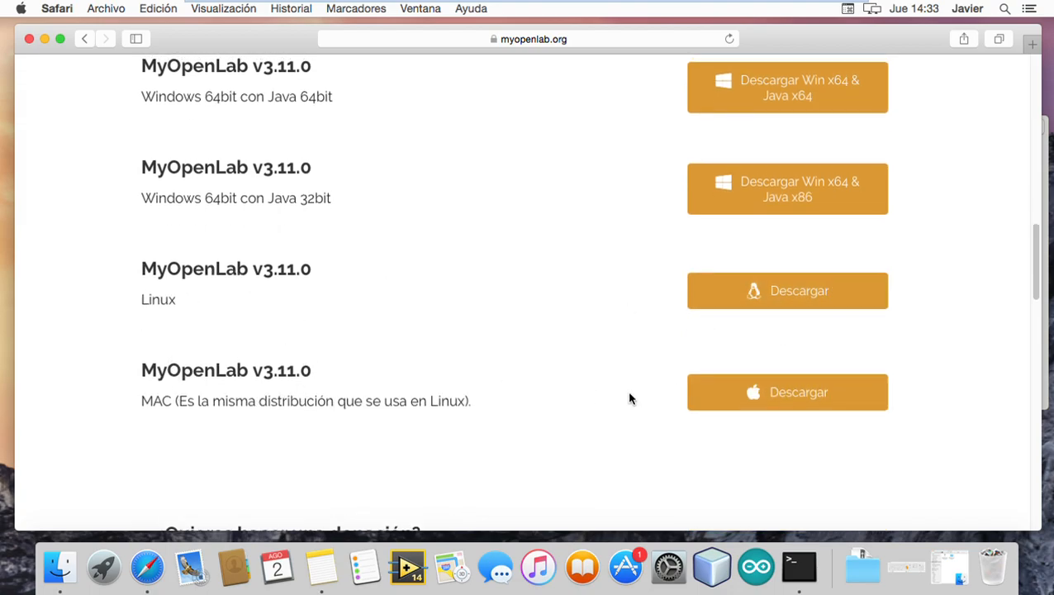
scroll(627, 401, up, 2)
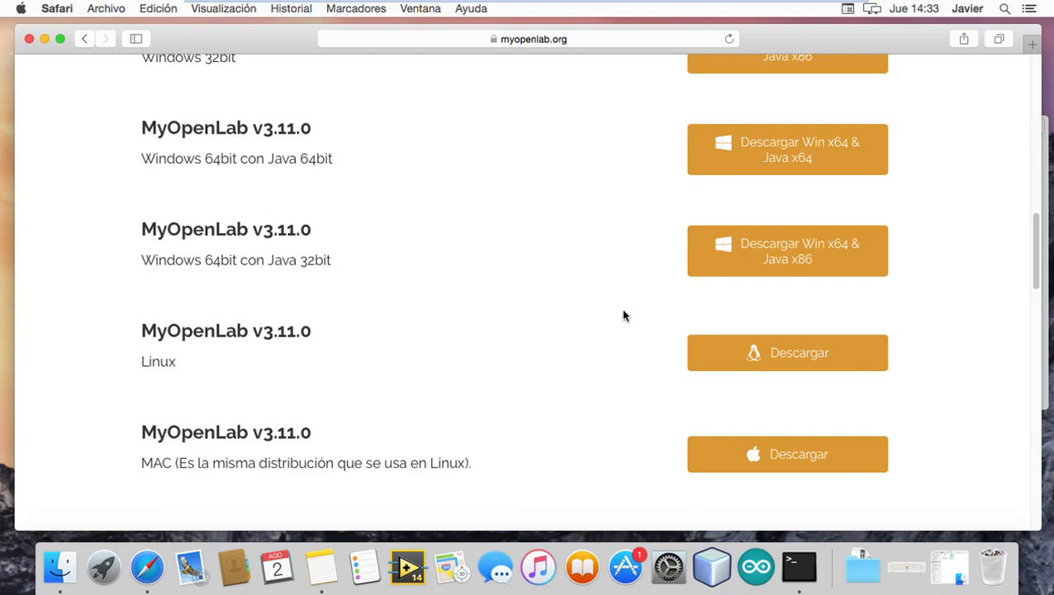
scroll(624, 315, up, 4)
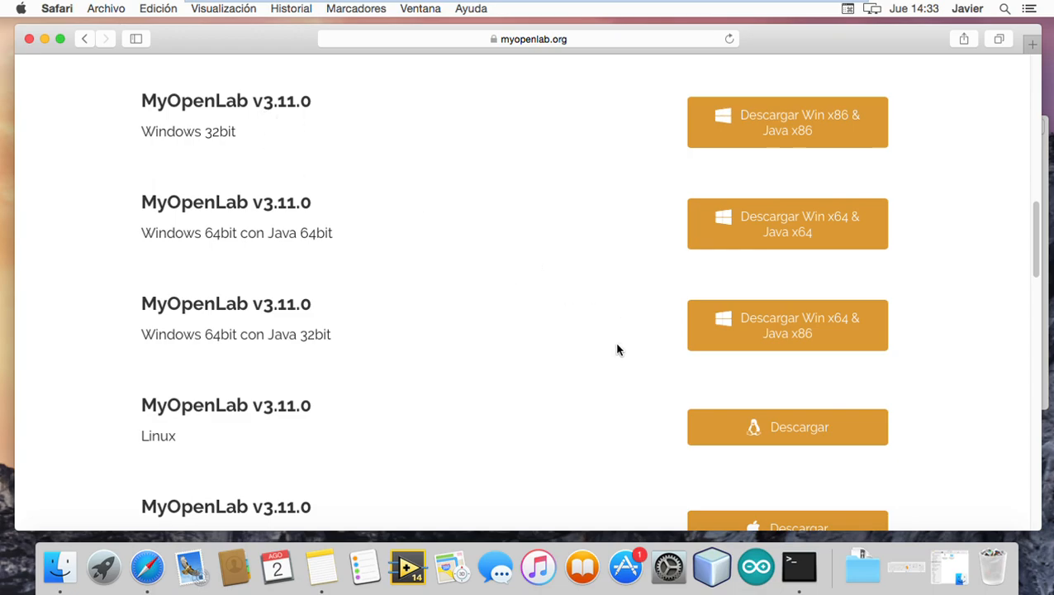
scroll(616, 351, up, 15)
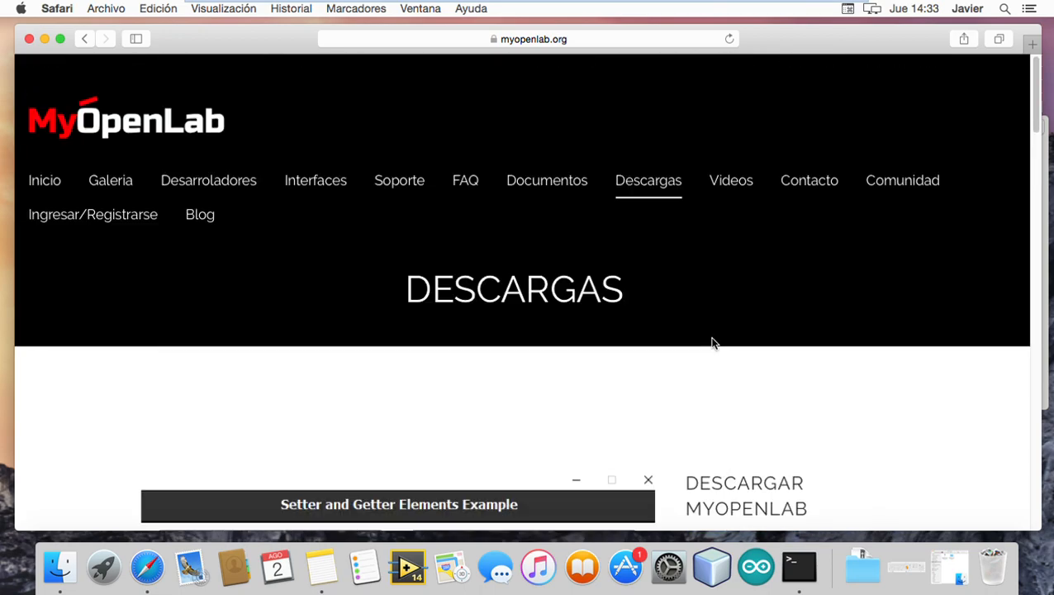
scroll(719, 343, down, 15)
scroll(685, 298, up, 5)
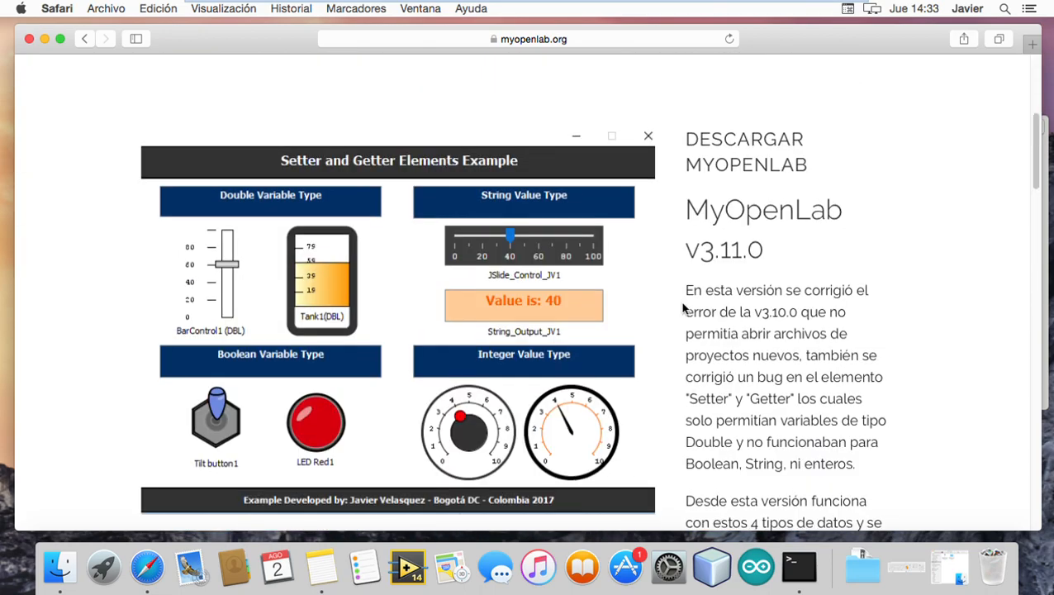
scroll(690, 297, up, 5)
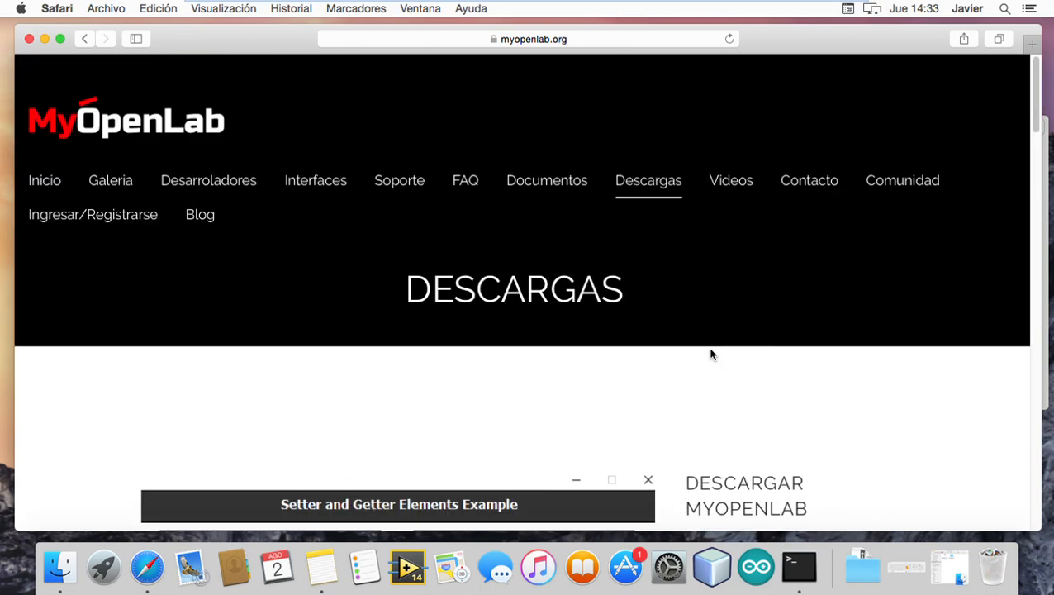
Step: In Finder's Descargas folder, inspect the "Abrir con" options of distribution_win_lin_mac_3.12.0.zip and select the uncompressed distribution_win_lin_mac_3.12.0 folder
click(68, 583)
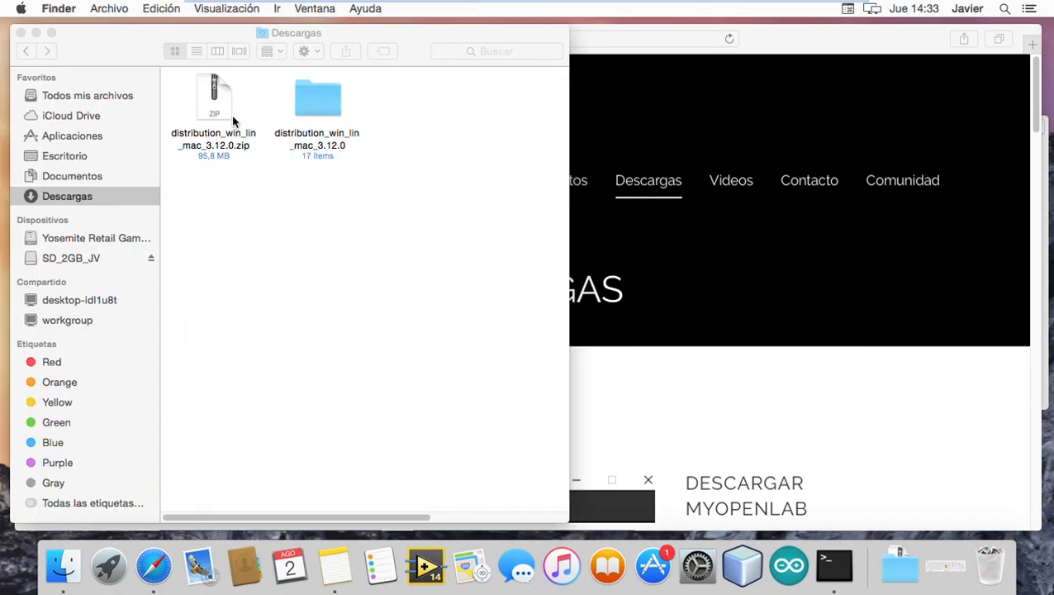
click(233, 121)
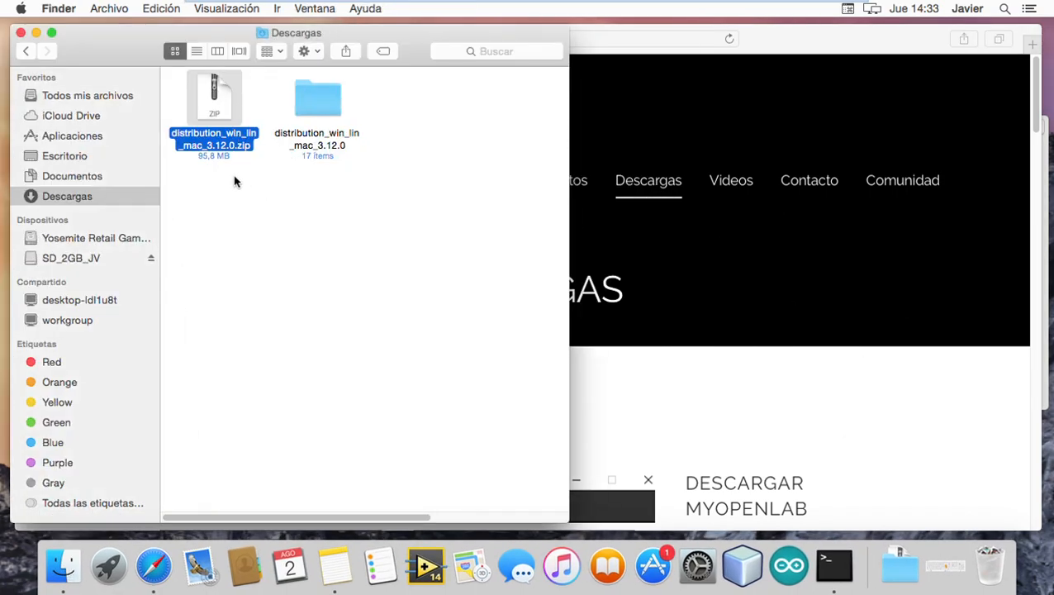
click(269, 229)
click(218, 120)
right_click(216, 115)
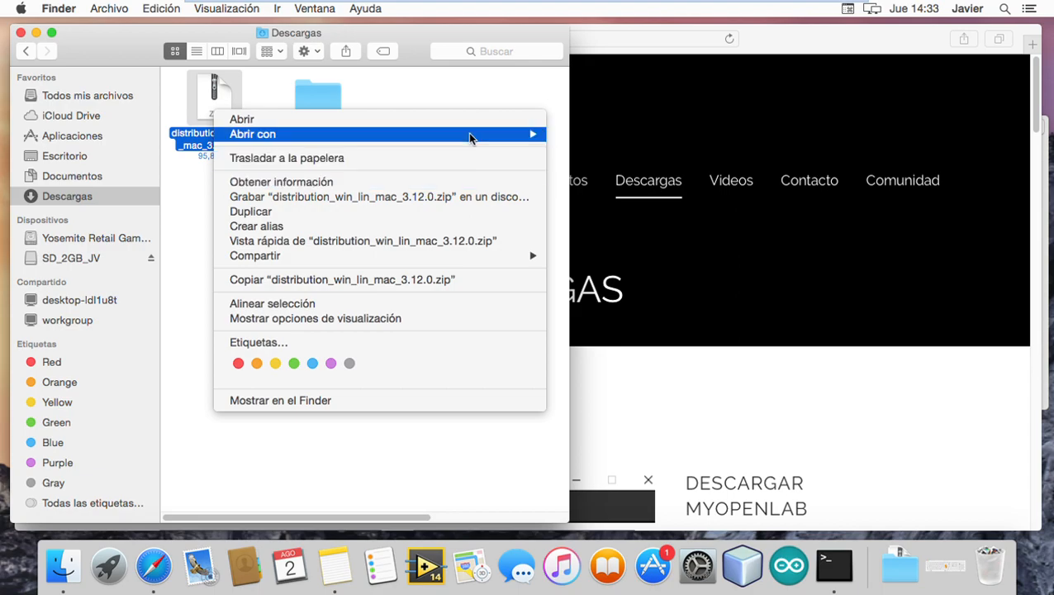
mouse_move(512, 132)
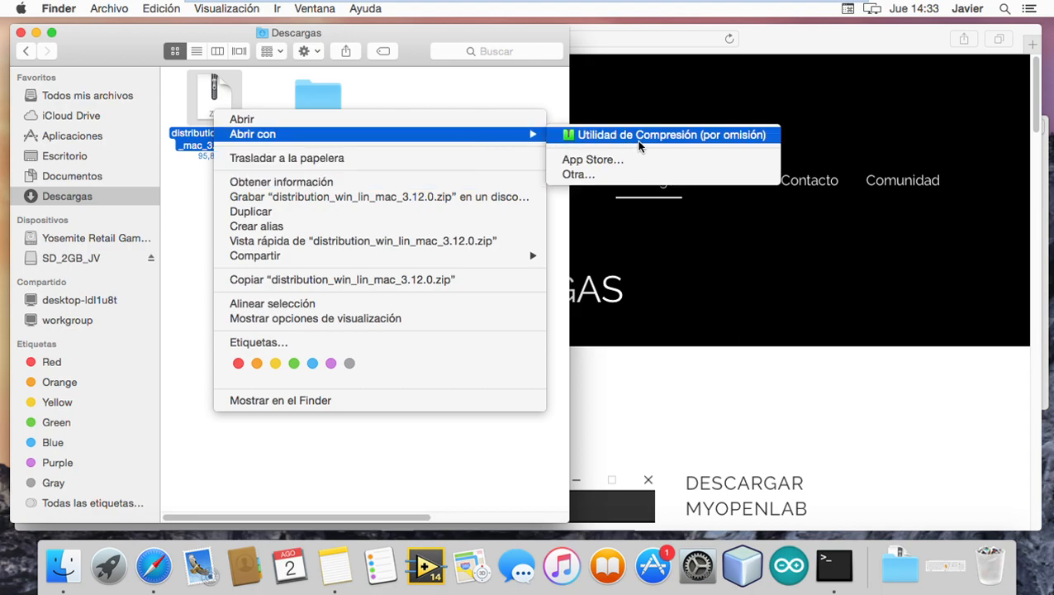
click(415, 82)
click(322, 137)
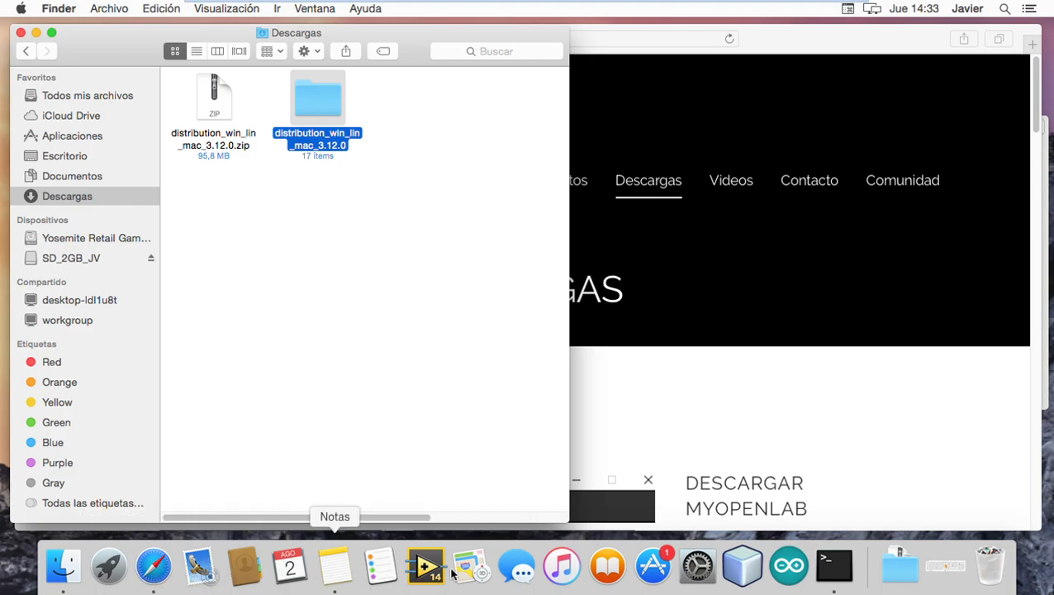
Step: Switch back to the note and highlight instruction 4 about uncompressing the ZIP file
click(335, 566)
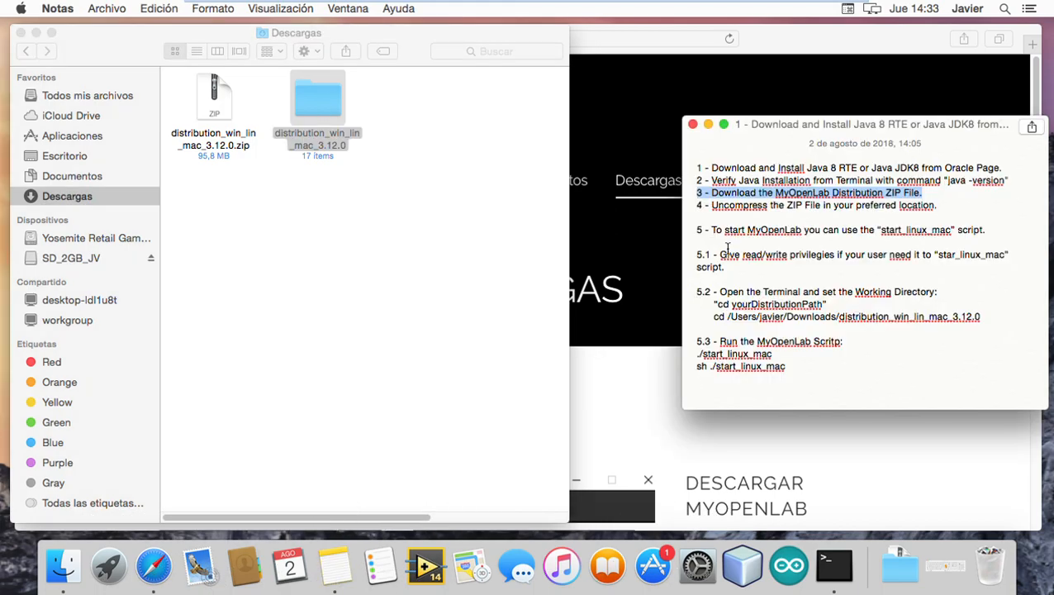
click(933, 196)
drag(696, 206, 937, 207)
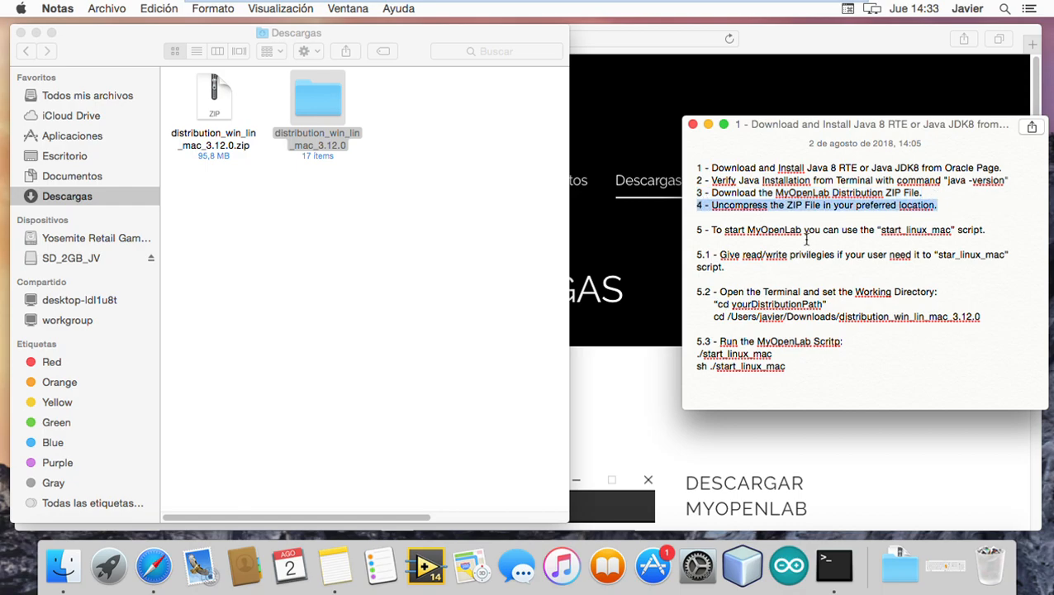
Step: Highlight instruction 5 in the note, then open the distribution_win_lin_mac_3.12.0 folder and select the start_linux_mac script
drag(695, 231, 988, 236)
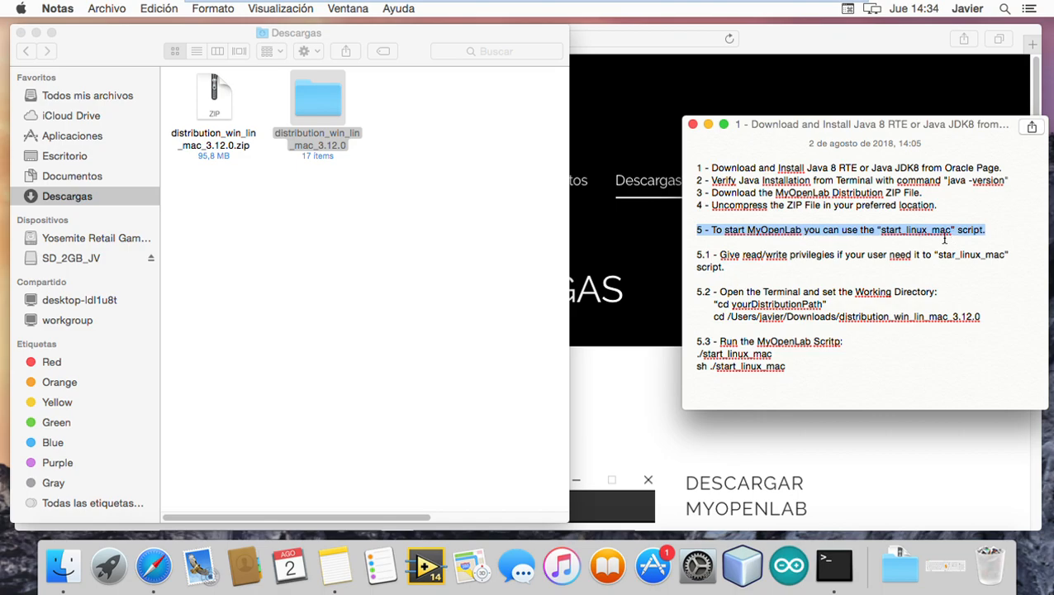
double_click(327, 112)
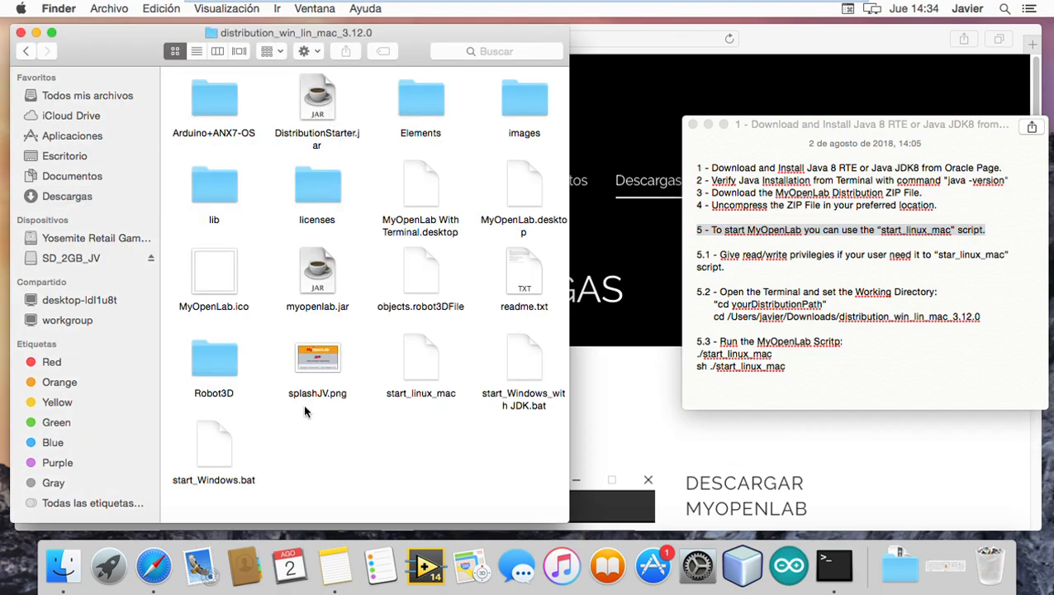
click(421, 376)
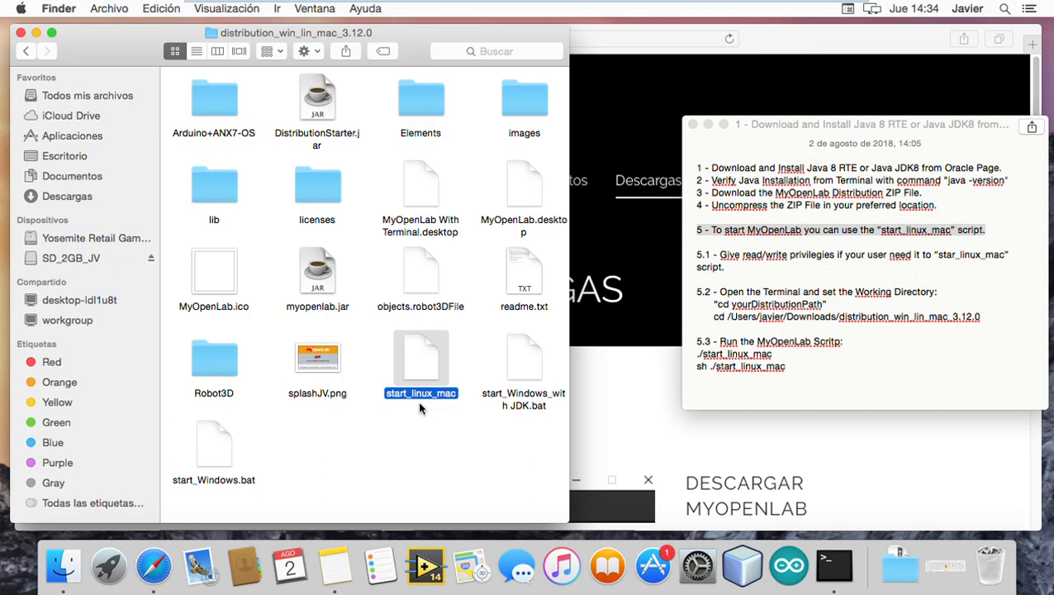
Step: Highlight instructions 5.1 to 5.3 and then only 5.1 in the note, and select the start_linux_mac script in Finder
click(758, 272)
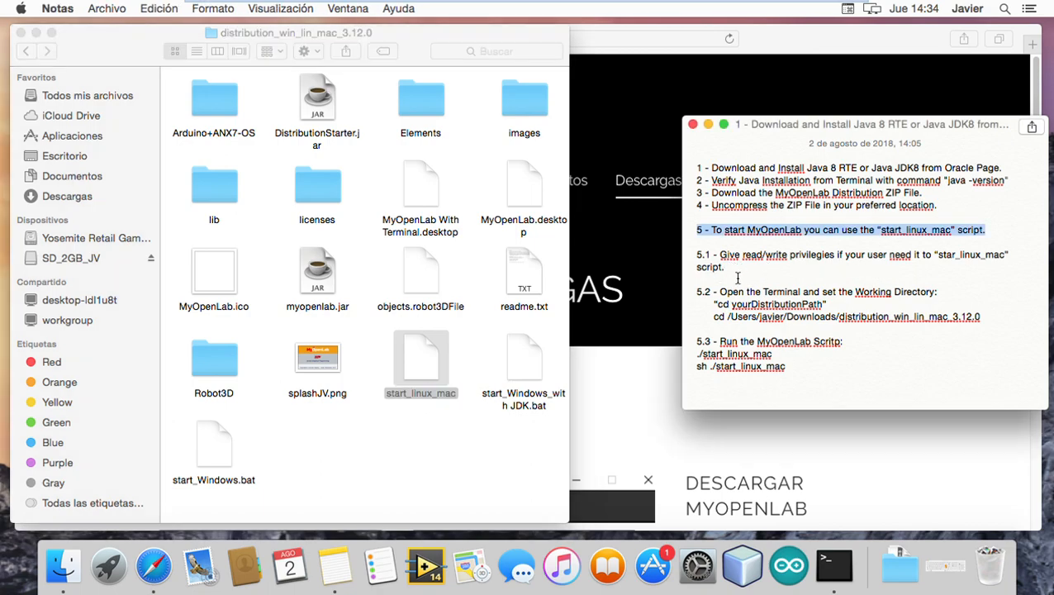
drag(698, 257, 788, 367)
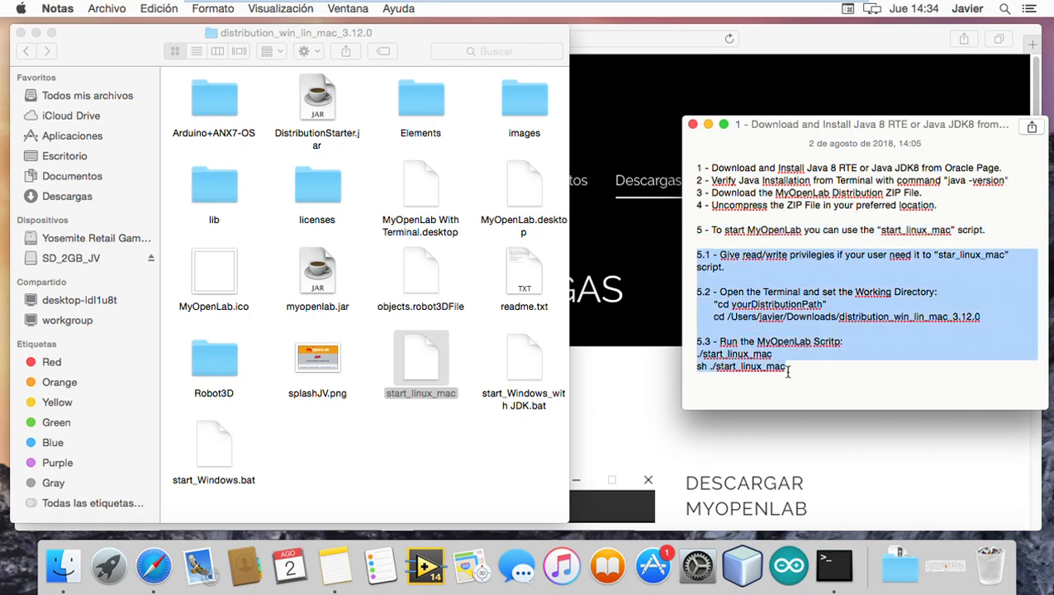
click(720, 274)
triple_click(727, 273)
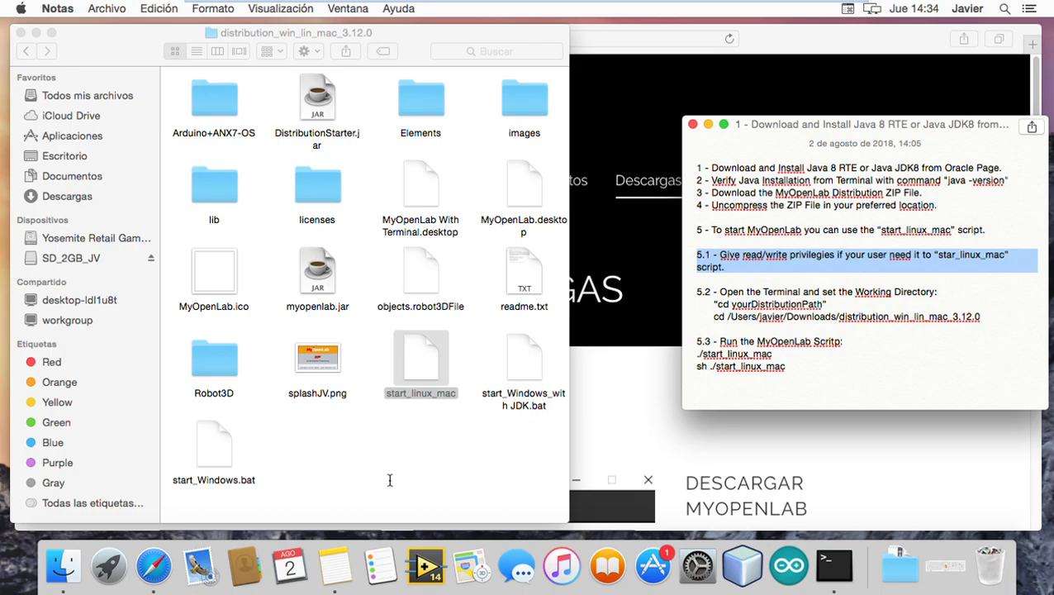
click(425, 361)
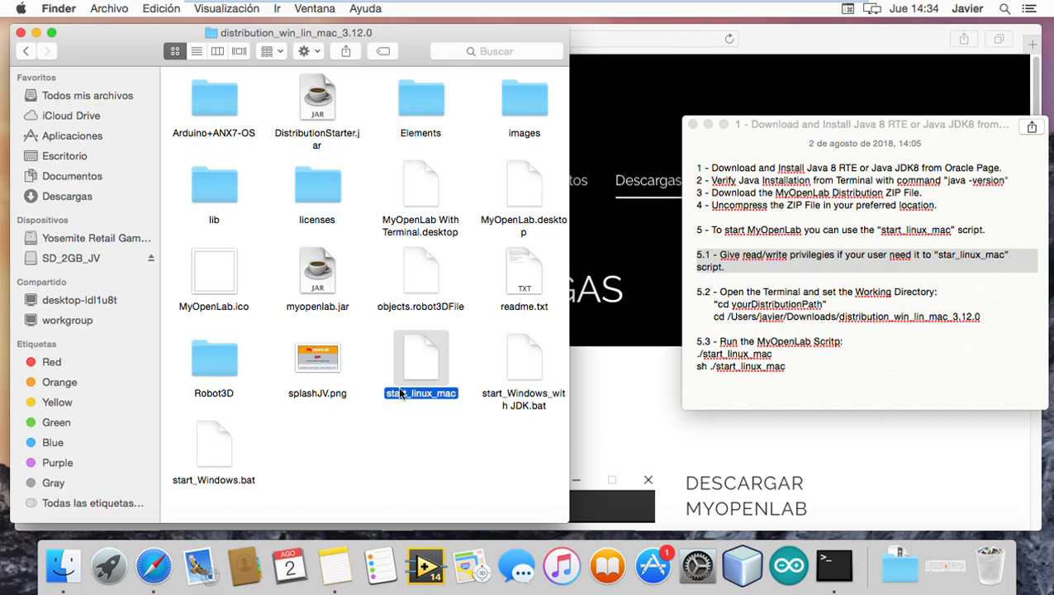
Step: Return to Descargas and inspect the sharing privileges of the distribution_win_lin_mac_3.12.0 folder in its info window
click(373, 440)
click(415, 369)
click(26, 51)
right_click(320, 107)
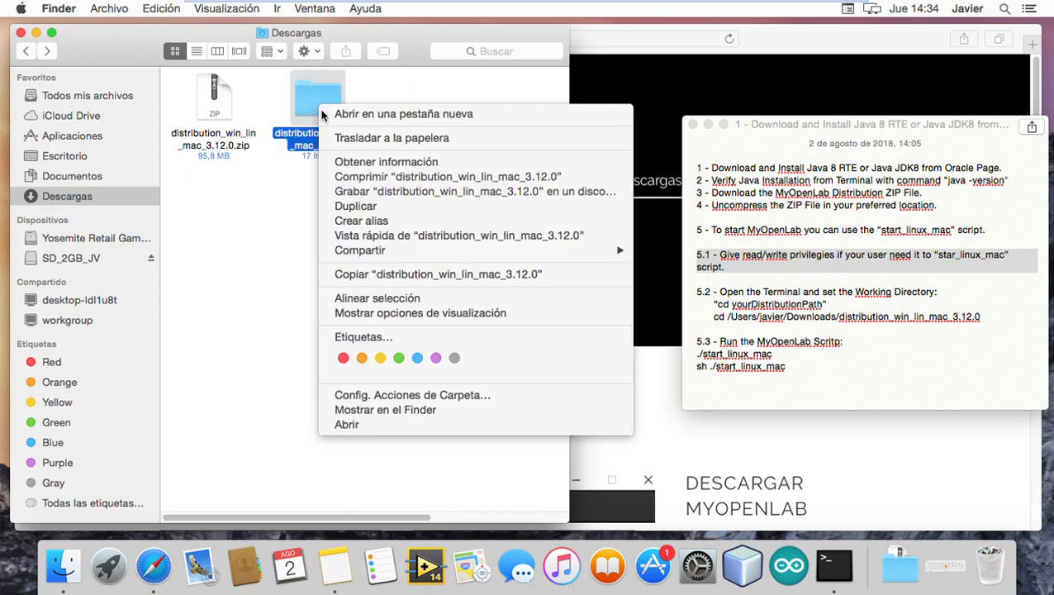
click(412, 168)
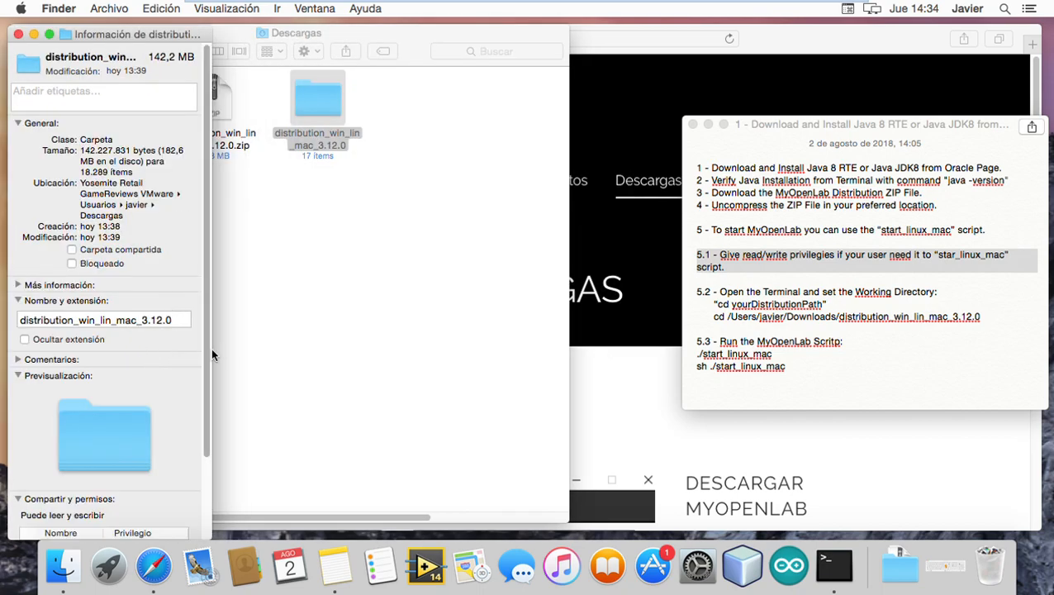
scroll(116, 397, down, 3)
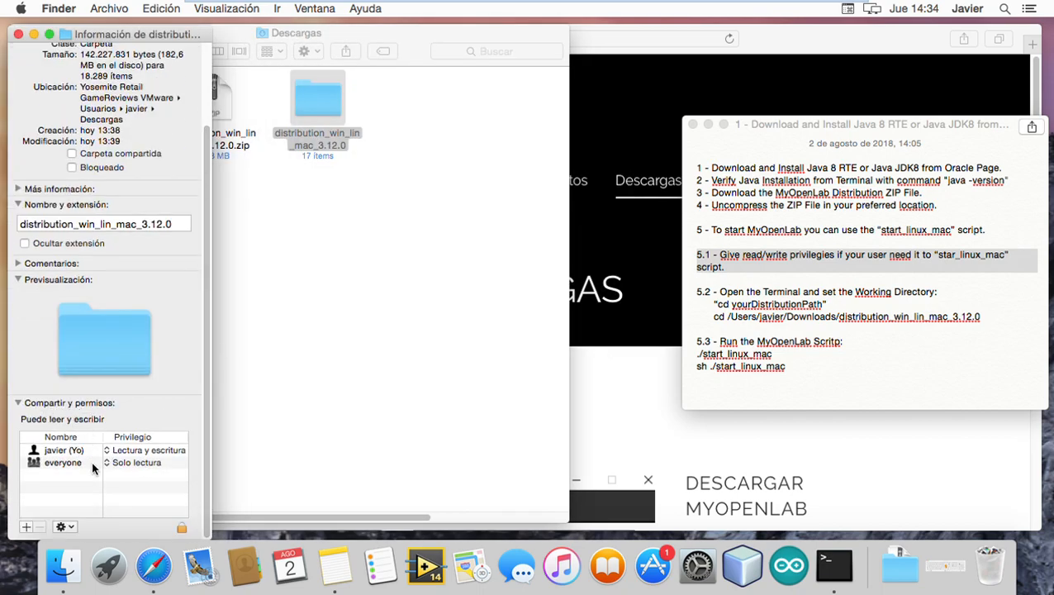
click(68, 453)
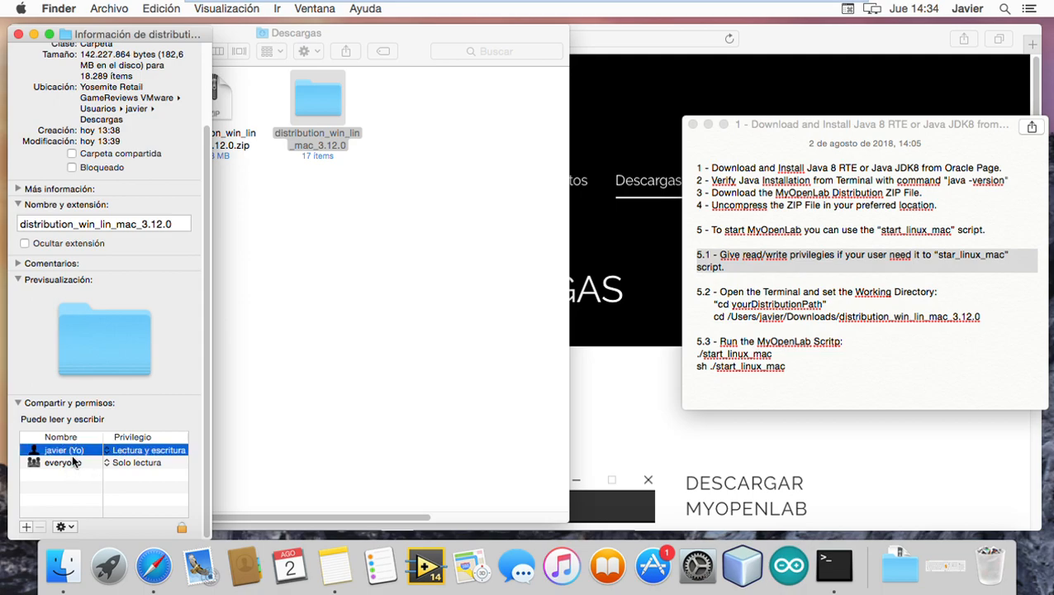
key(super+w)
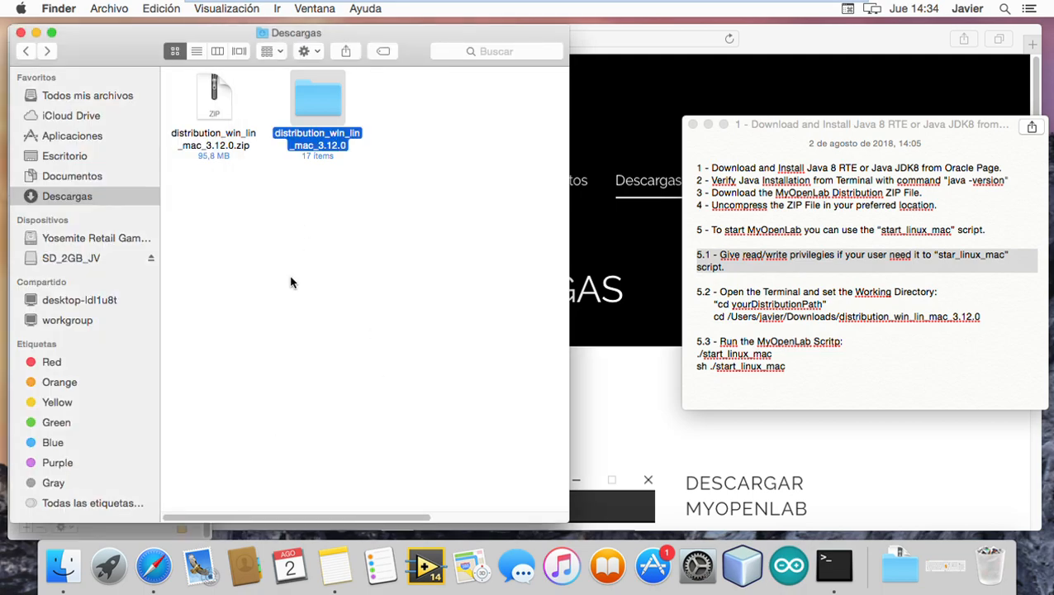
Step: Open the distribution folder, inspect the sharing privileges of the start_linux_mac script, and close the script and folder info windows
double_click(316, 110)
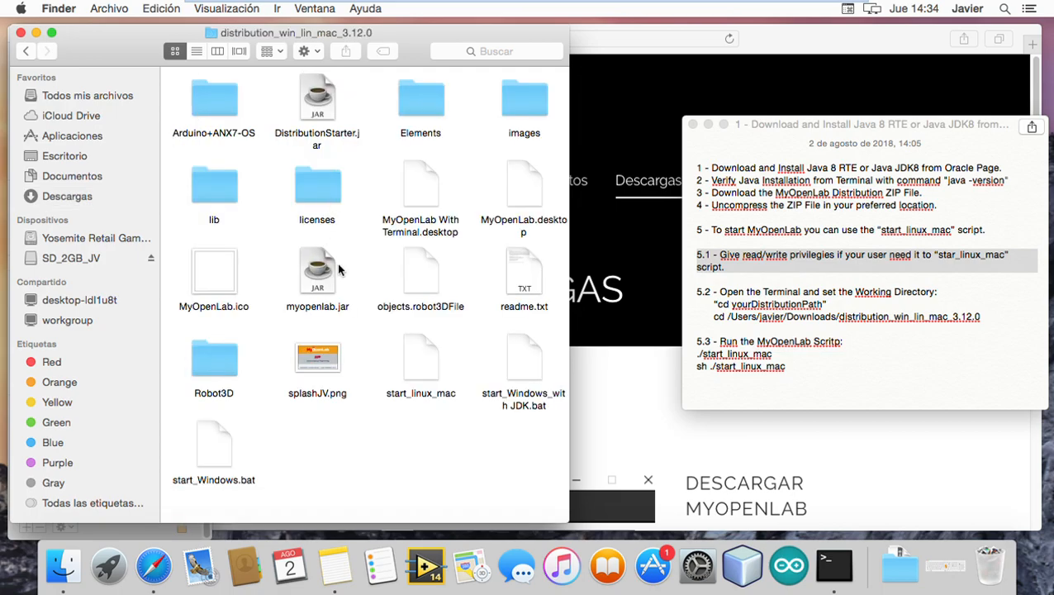
click(423, 363)
right_click(423, 363)
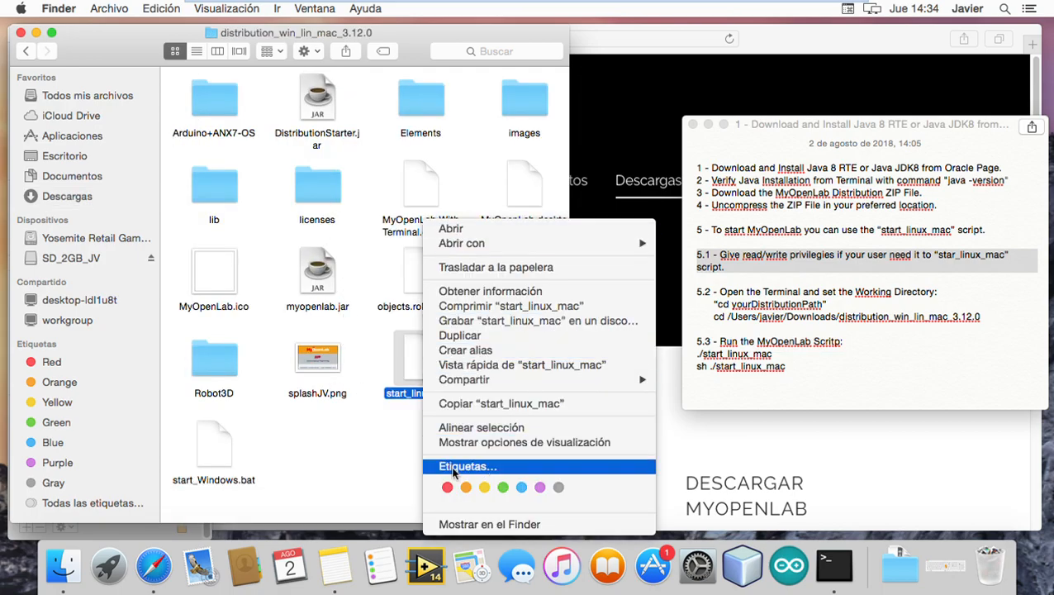
click(333, 444)
right_click(428, 385)
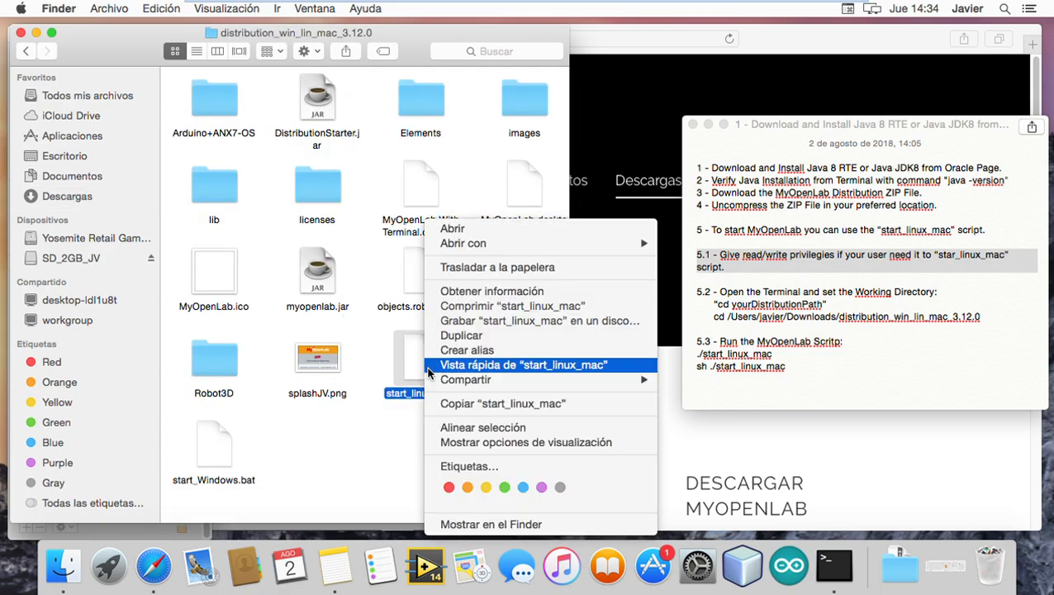
click(496, 293)
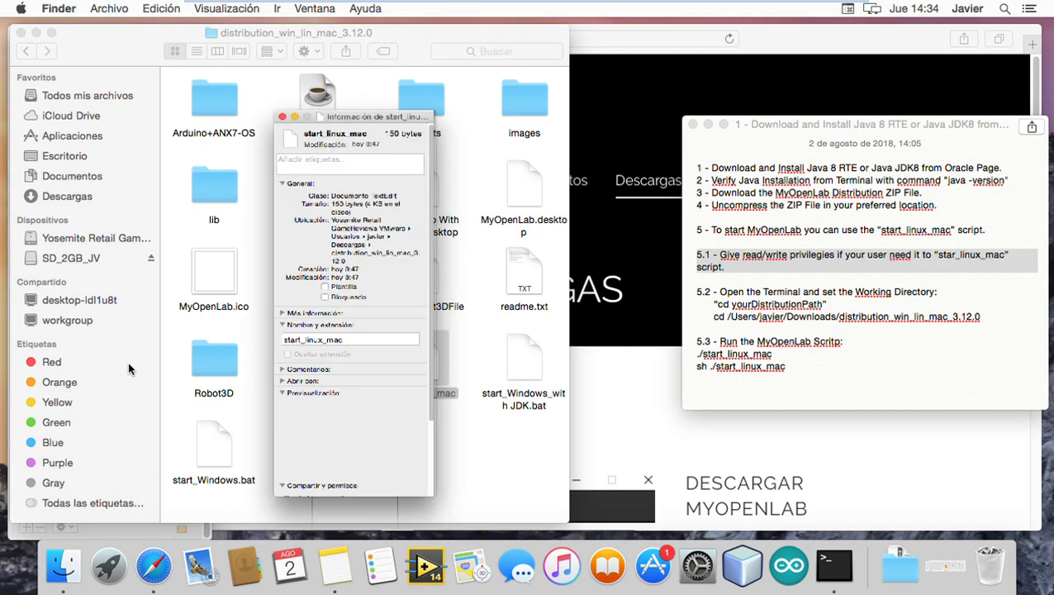
scroll(428, 402, down, 5)
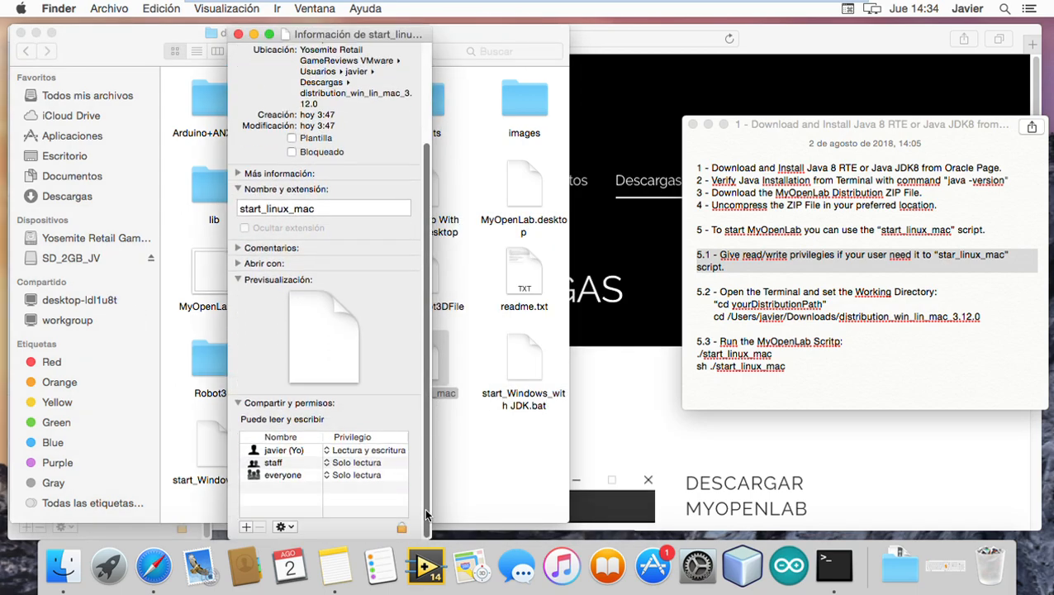
click(272, 452)
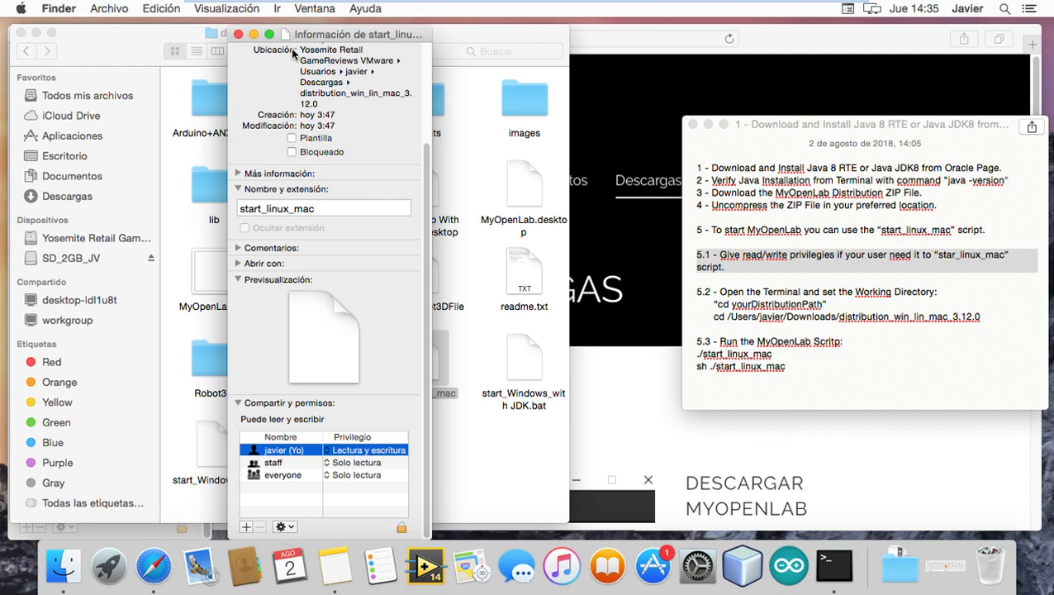
click(239, 35)
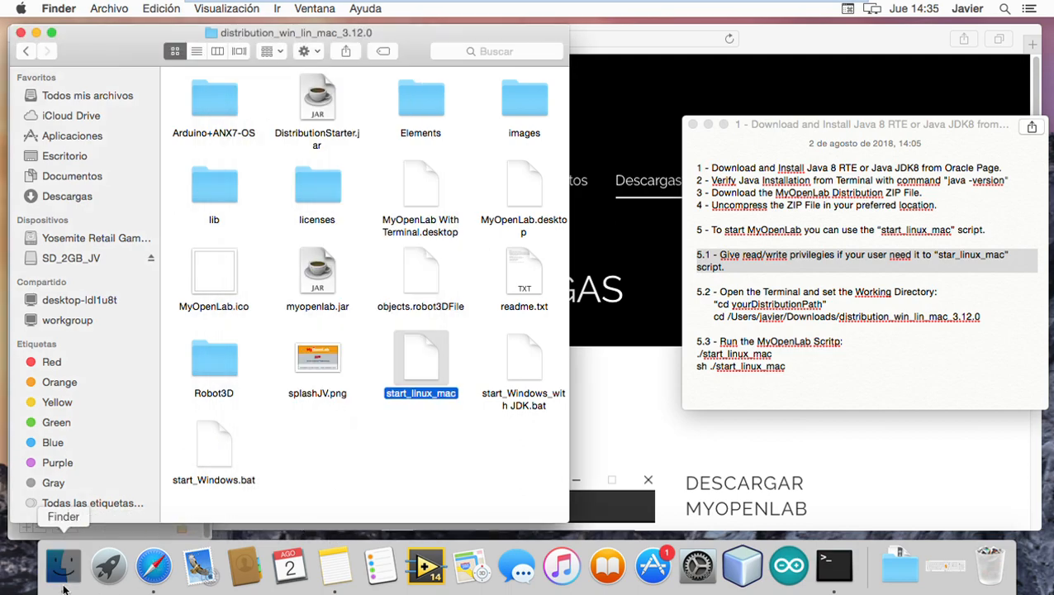
click(162, 533)
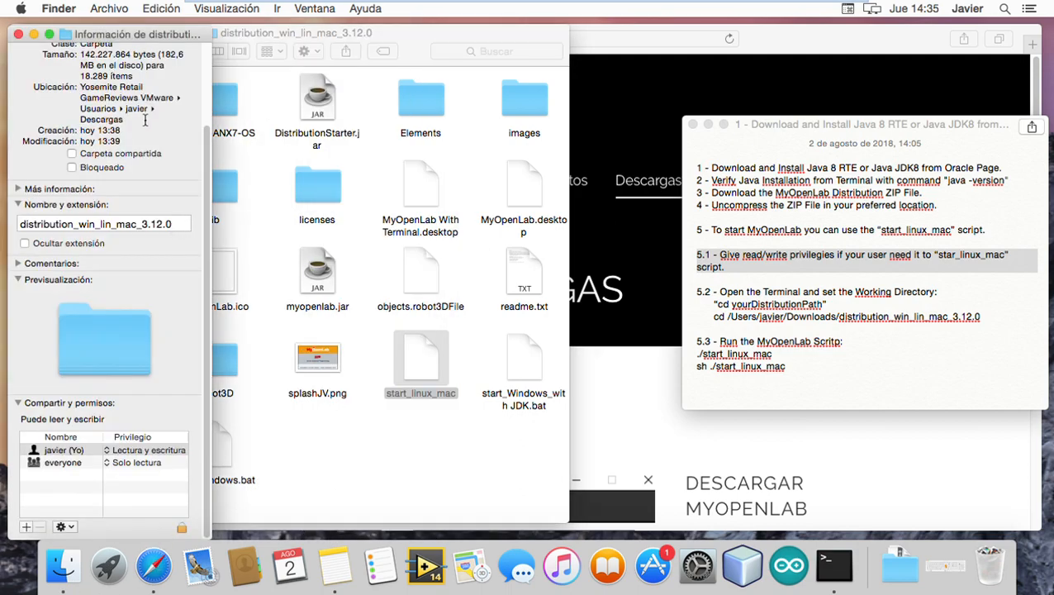
click(19, 34)
click(397, 448)
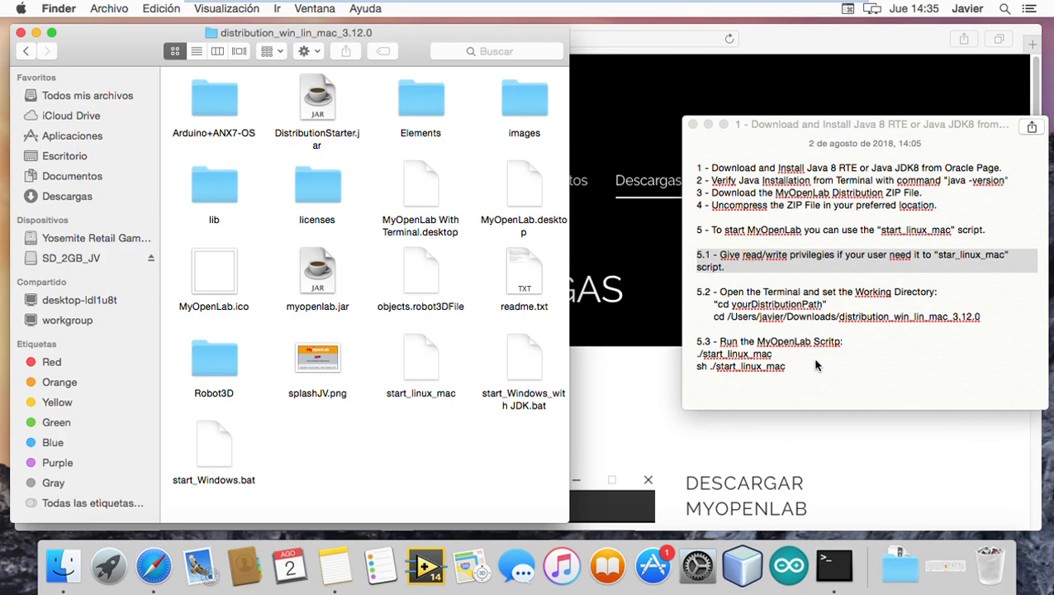
Step: Bring up Terminal beside the note and copy the full cd command under instruction 5.2 of the note
click(701, 308)
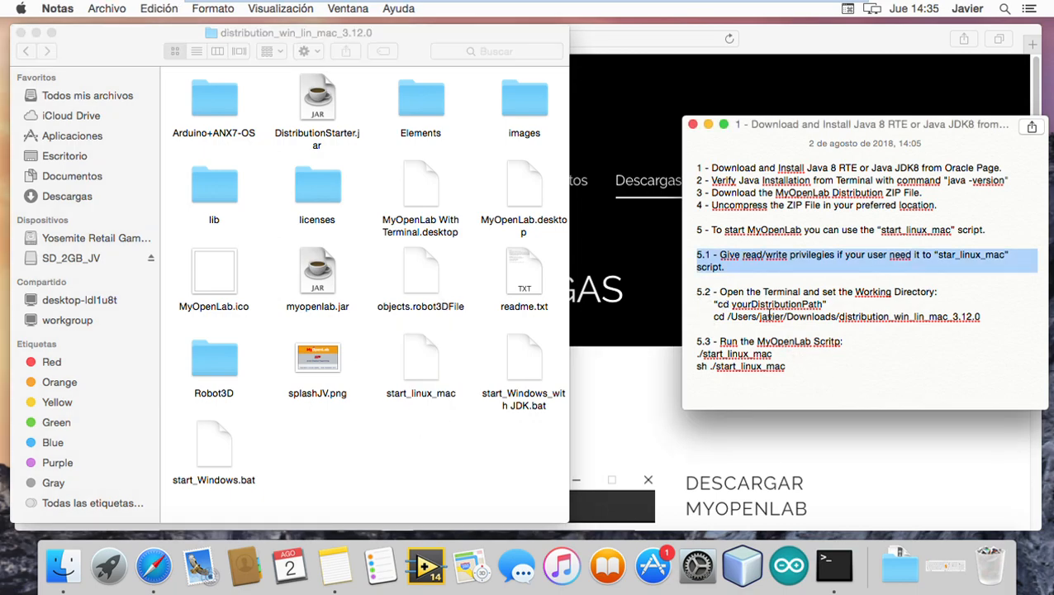
click(834, 566)
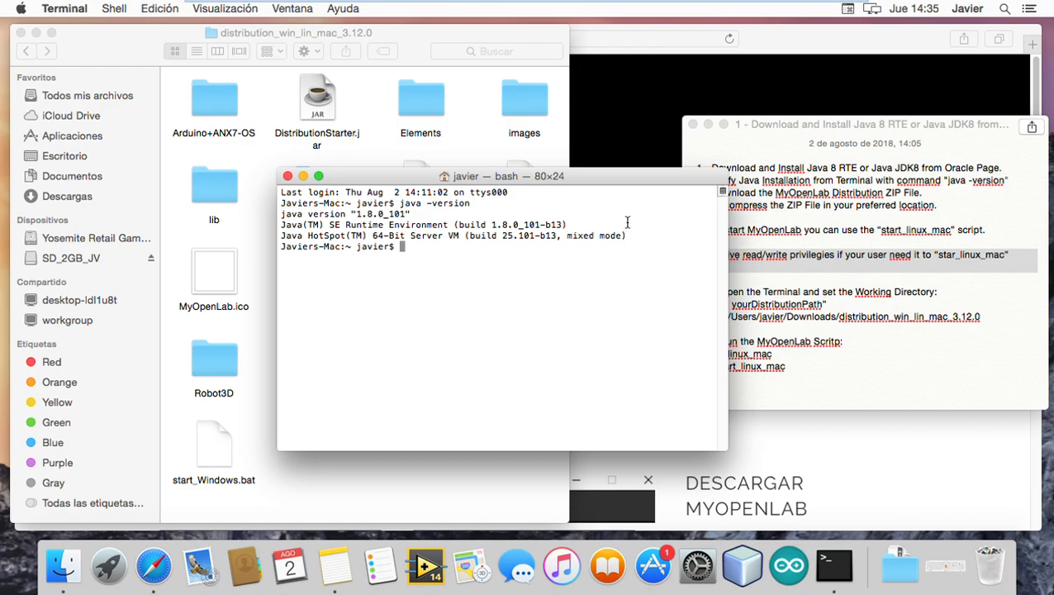
click(783, 252)
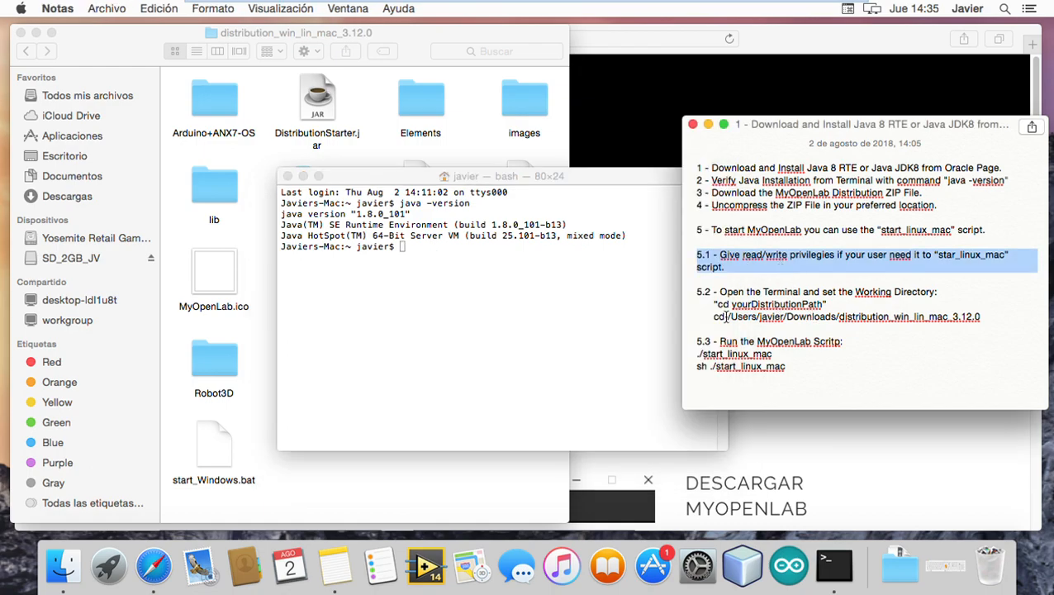
click(726, 317)
mouse_move(713, 317)
mouse_down()
mouse_move(744, 322)
mouse_move(724, 320)
mouse_up()
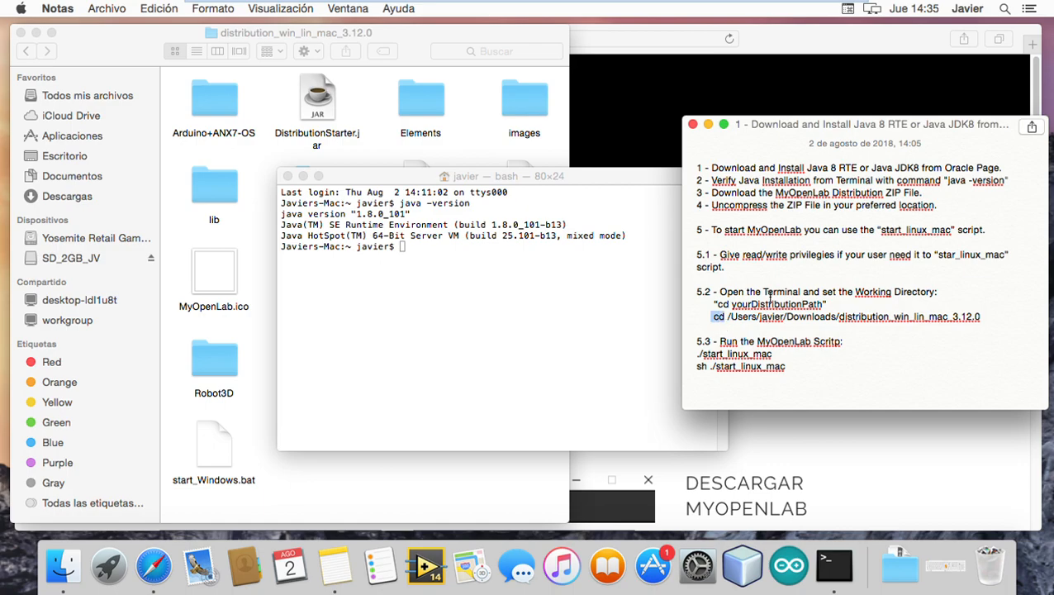
click(713, 320)
drag(717, 325, 984, 326)
key(super+c)
right_click(937, 321)
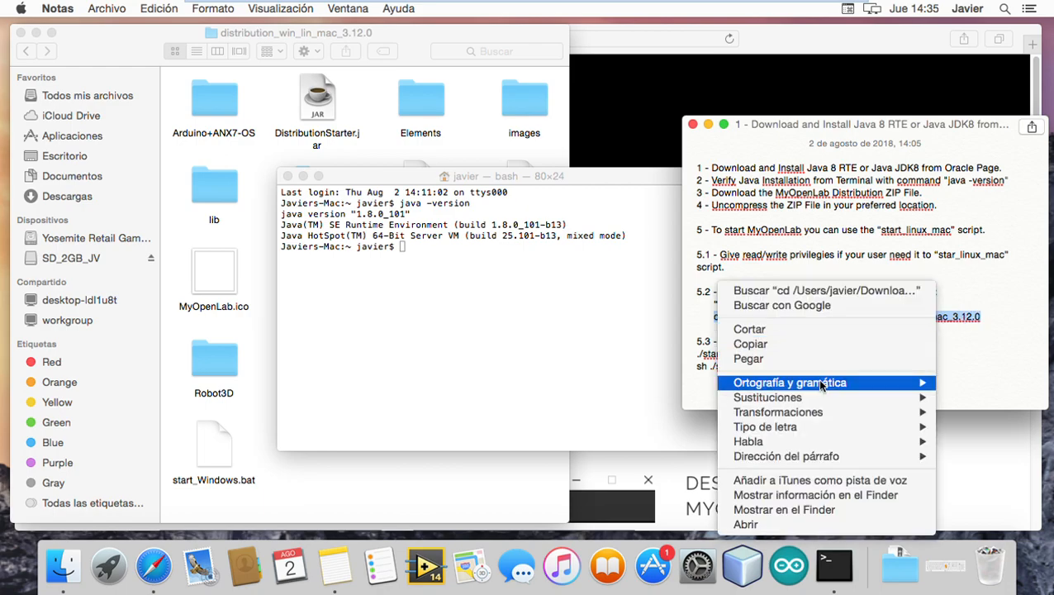
click(749, 346)
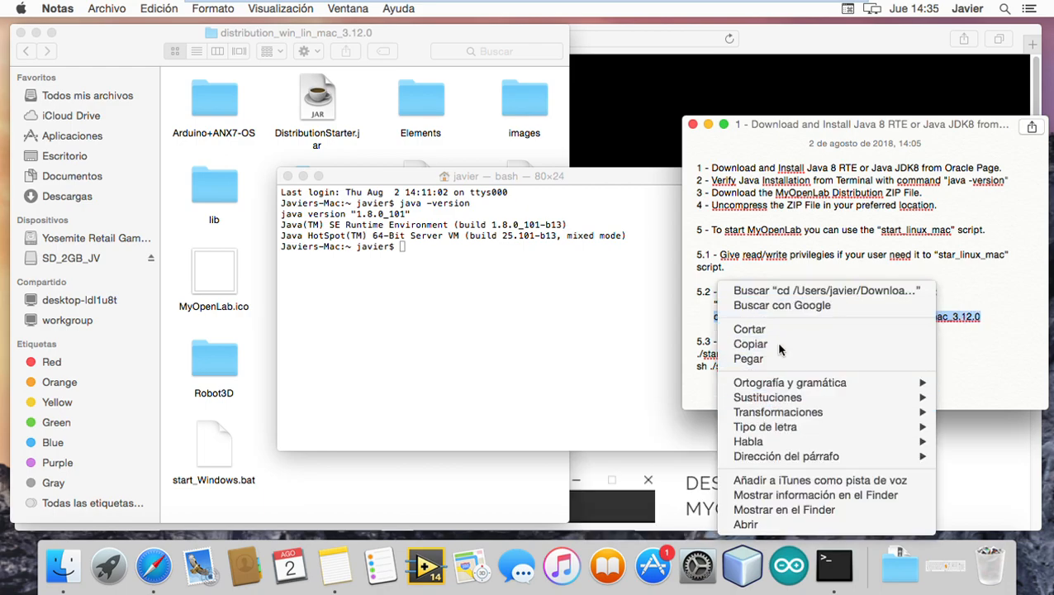
Step: Highlight the yourDistributionPath placeholder and the Downloads part of the example path under instruction 5.2
click(717, 330)
drag(730, 304, 822, 312)
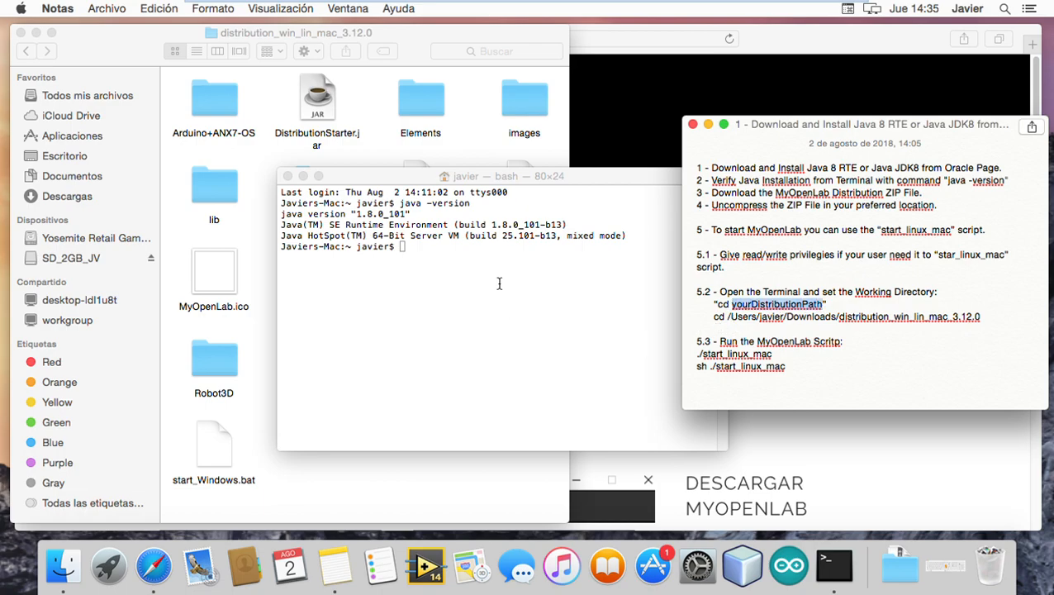
click(716, 326)
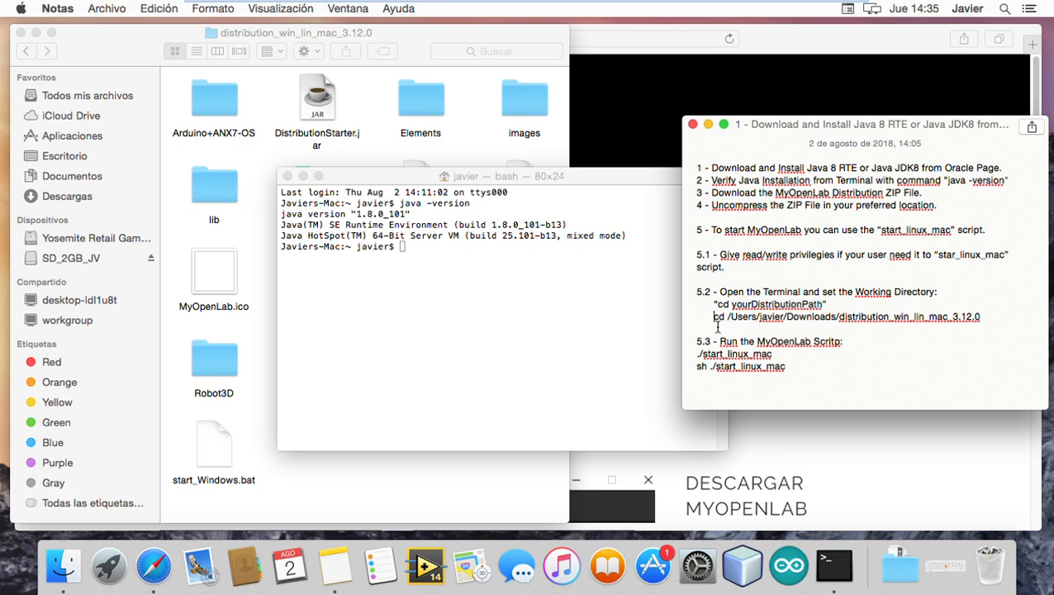
drag(786, 324, 837, 327)
click(856, 321)
Step: Paste and run the copied cd command in Terminal to make distribution_win_lin_mac_3.12.0 the working directory
click(452, 310)
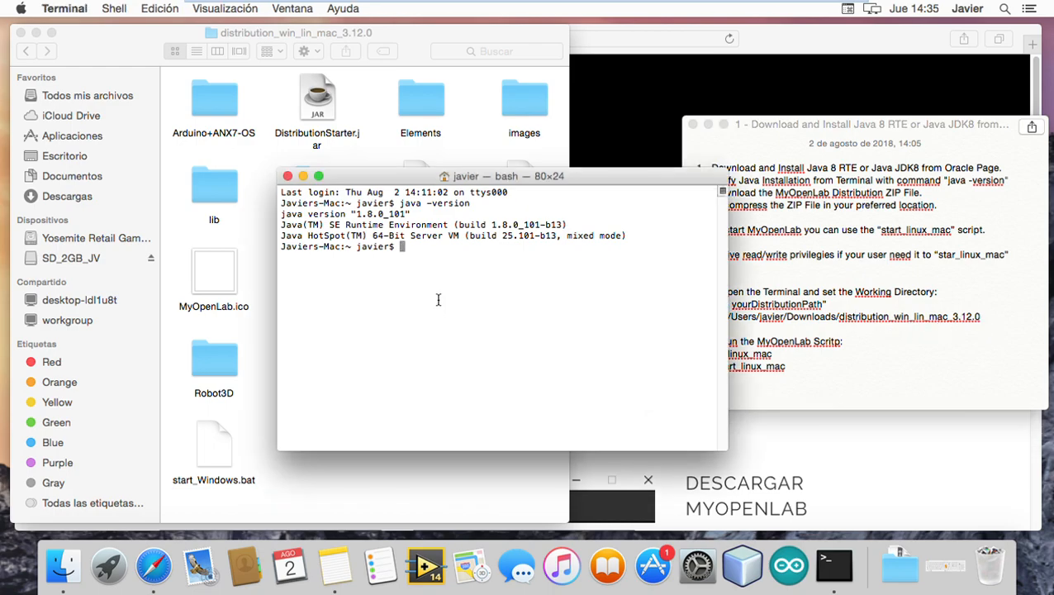
right_click(432, 271)
click(471, 297)
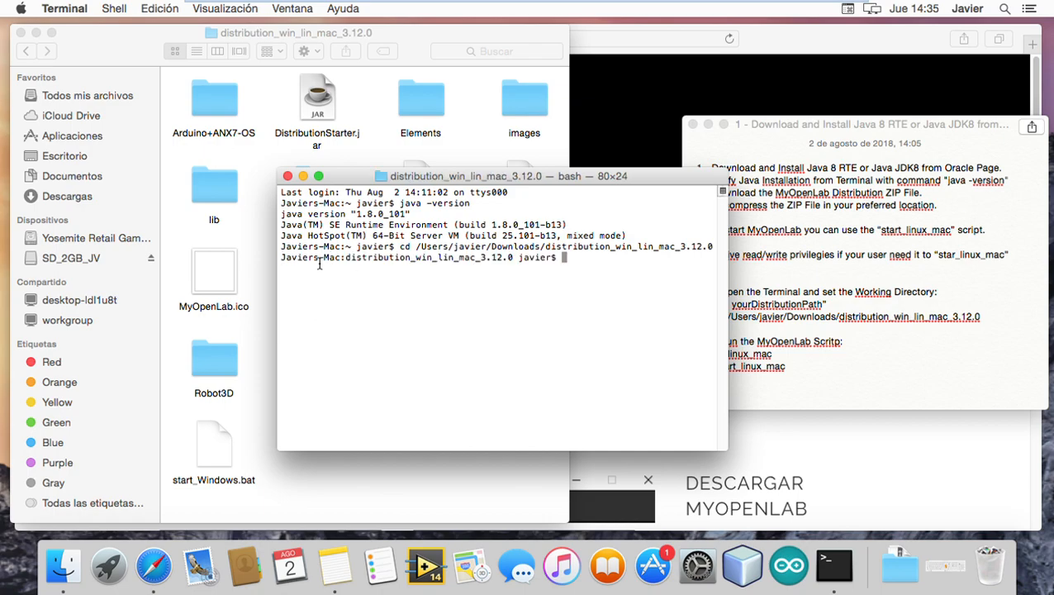
Step: Check instruction 5.3 in the note and try to start MyOpenLab in Terminal with ./start_linux_mac
click(789, 366)
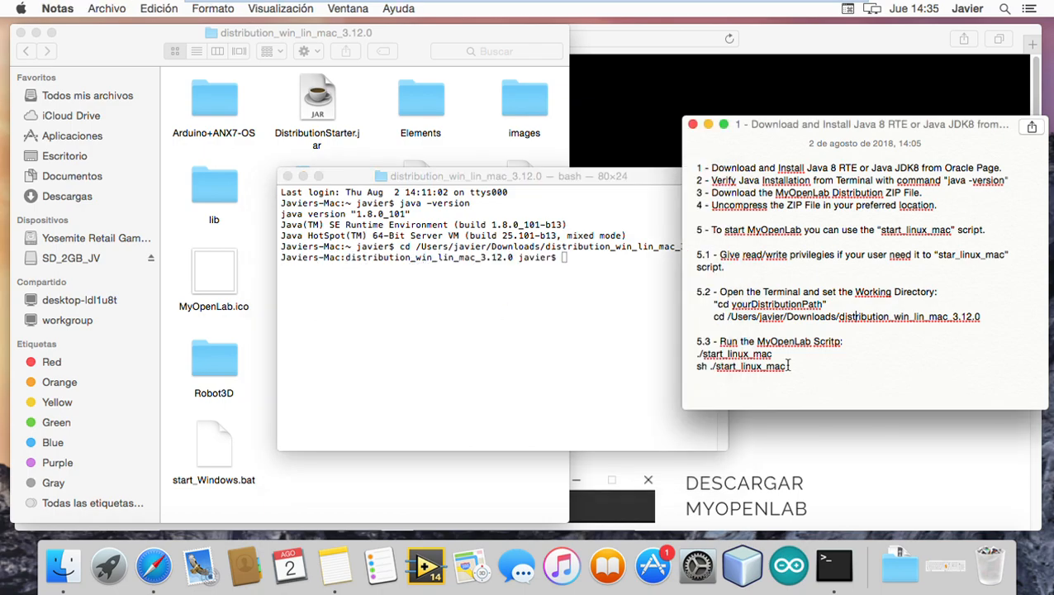
click(577, 263)
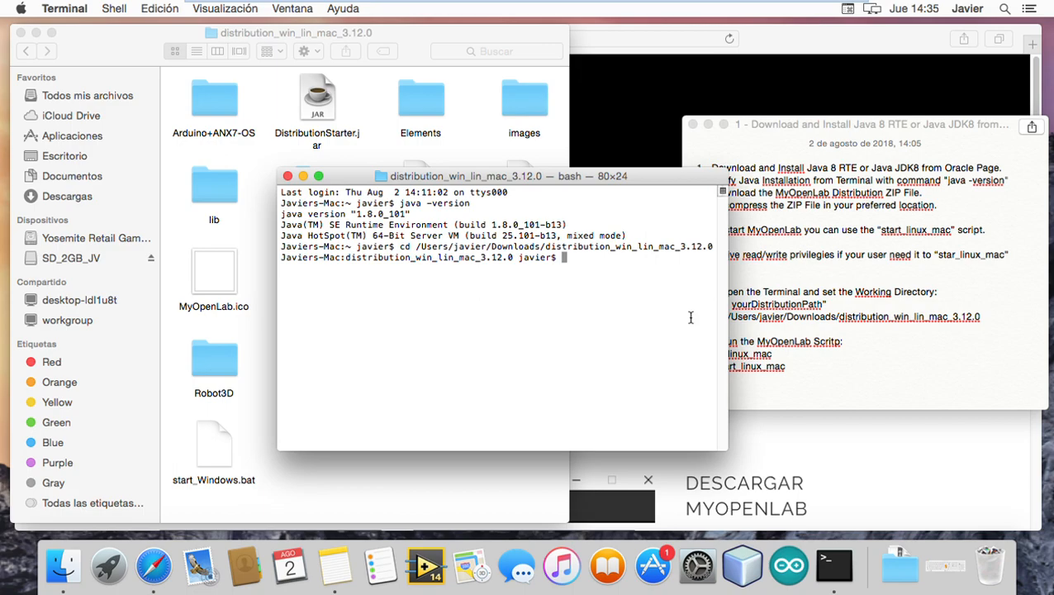
text(./start_linux_mac)
key(Return)
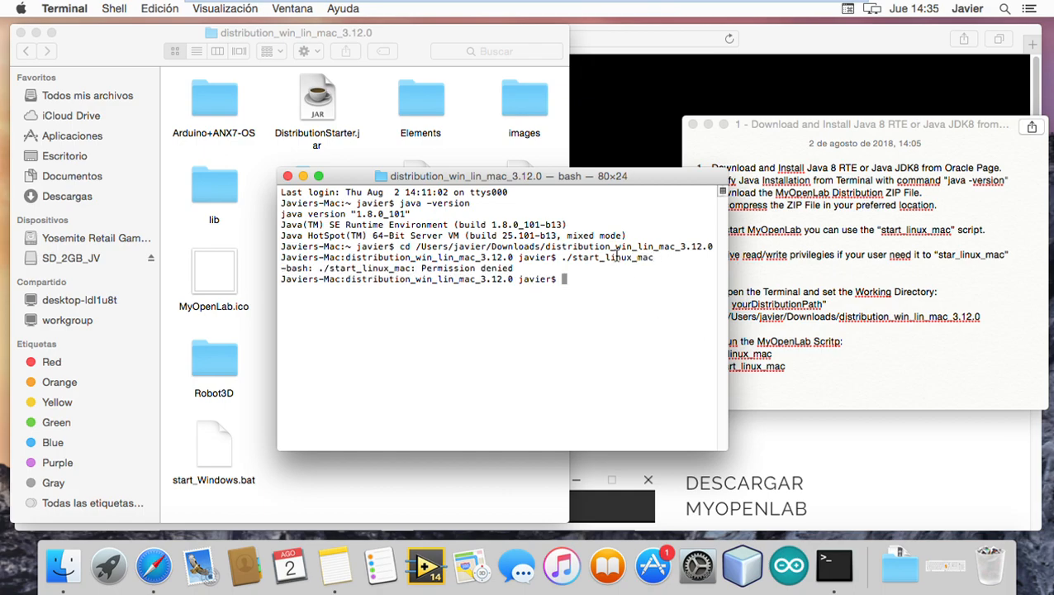
Step: Highlight the ./start_linux_mac attempt and its response in Terminal, and the alternative "sh ./start_linux_mac" command in the note
drag(524, 274, 285, 274)
drag(563, 260, 671, 273)
click(638, 299)
click(784, 377)
drag(791, 380, 696, 373)
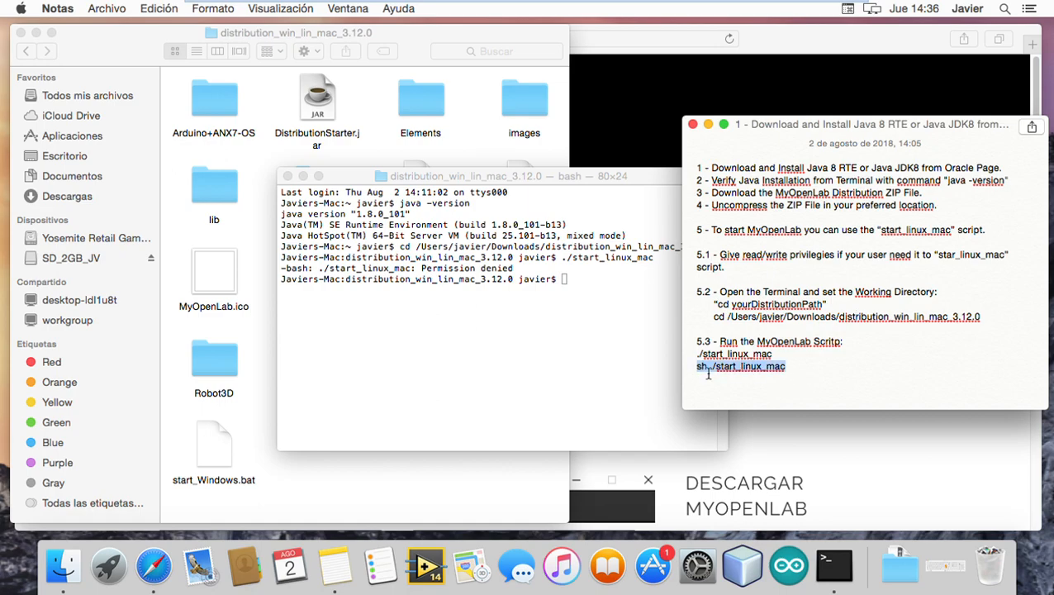
Step: Run the command "sh ./start_linux_mac" in Terminal to start MyOpenLab
click(569, 312)
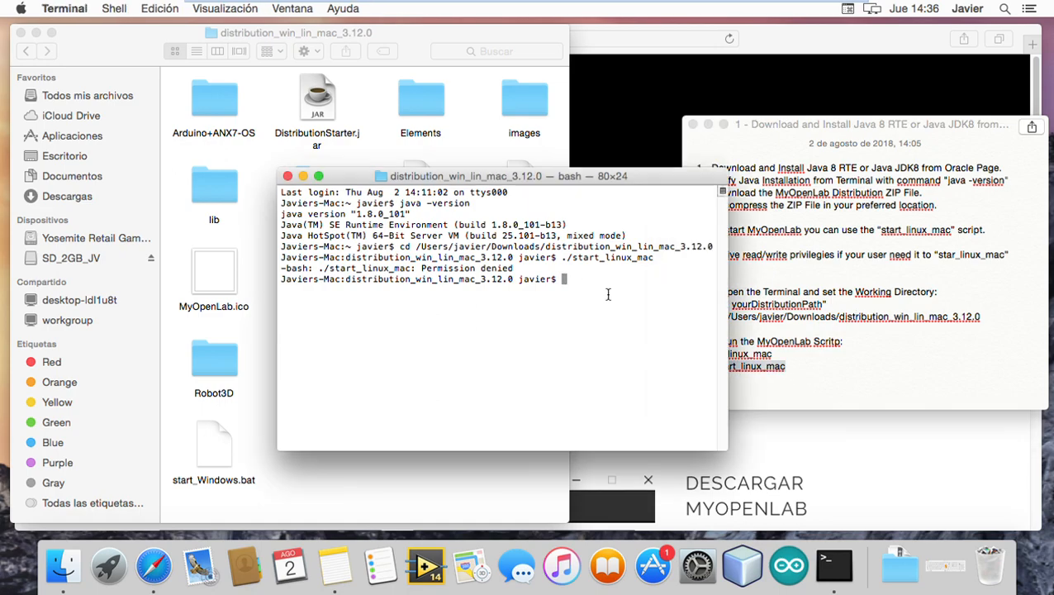
text(sh ./l)
key(BackSpace)
text(start_linux_mac)
key(Return)
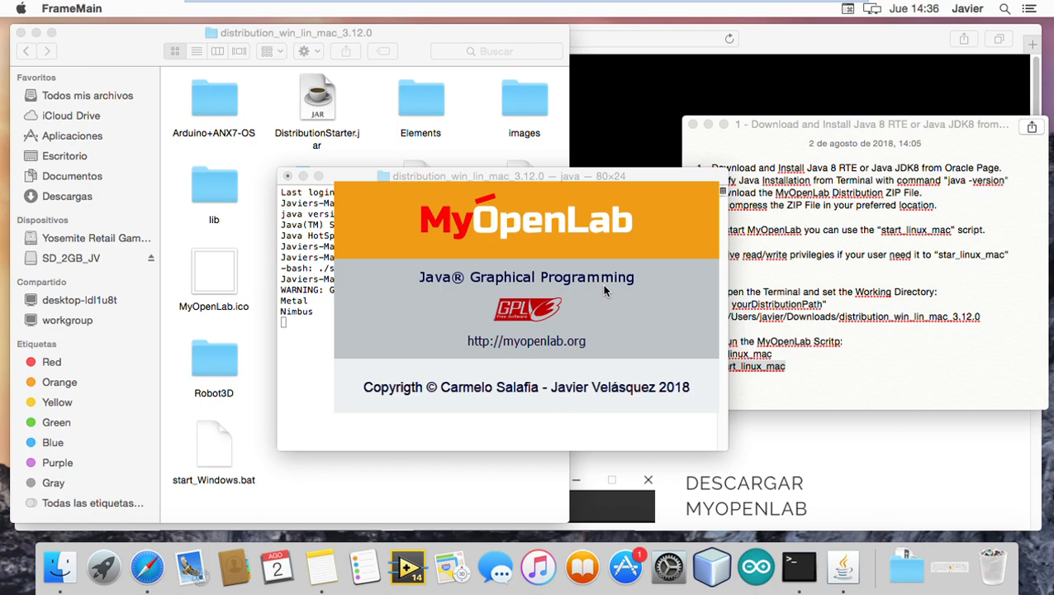
Step: Minimize the Safari and Finder windows around MyOpenLab's Licences window, brought to the front, and highlight the GNU General Public License heading
click(827, 373)
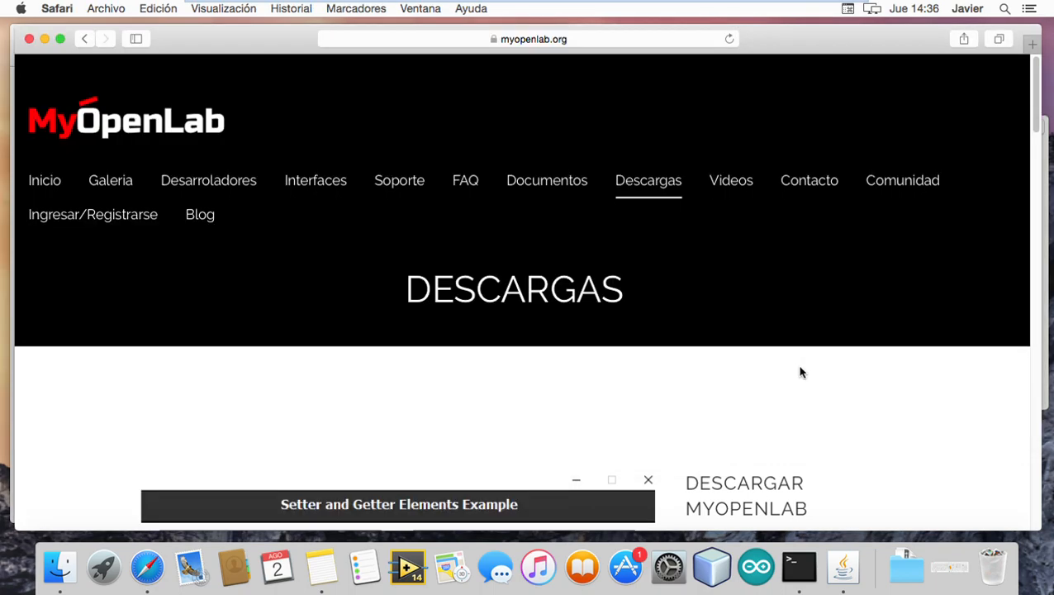
click(44, 38)
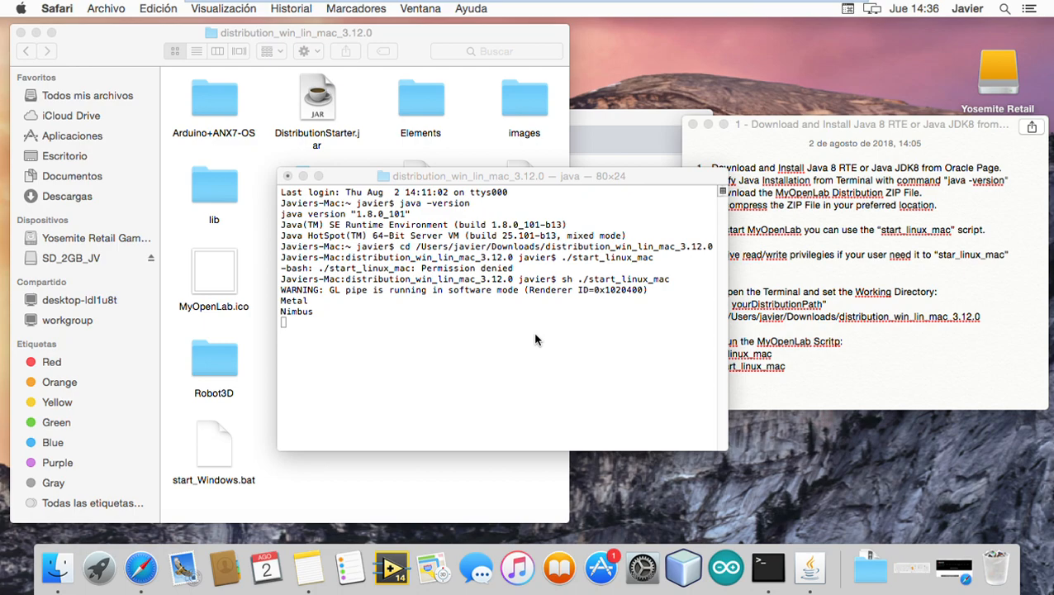
click(810, 567)
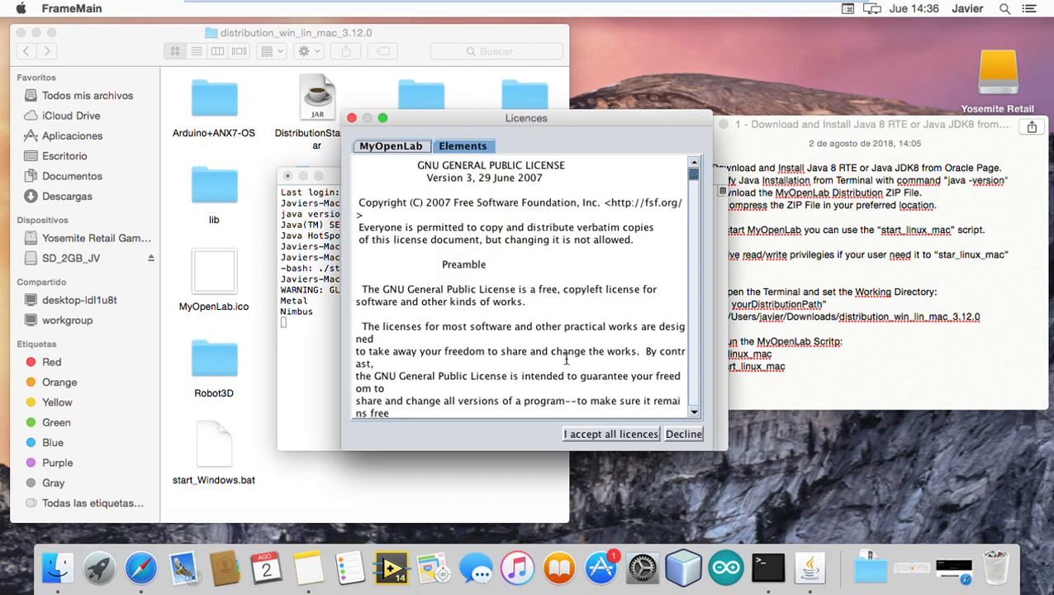
click(36, 32)
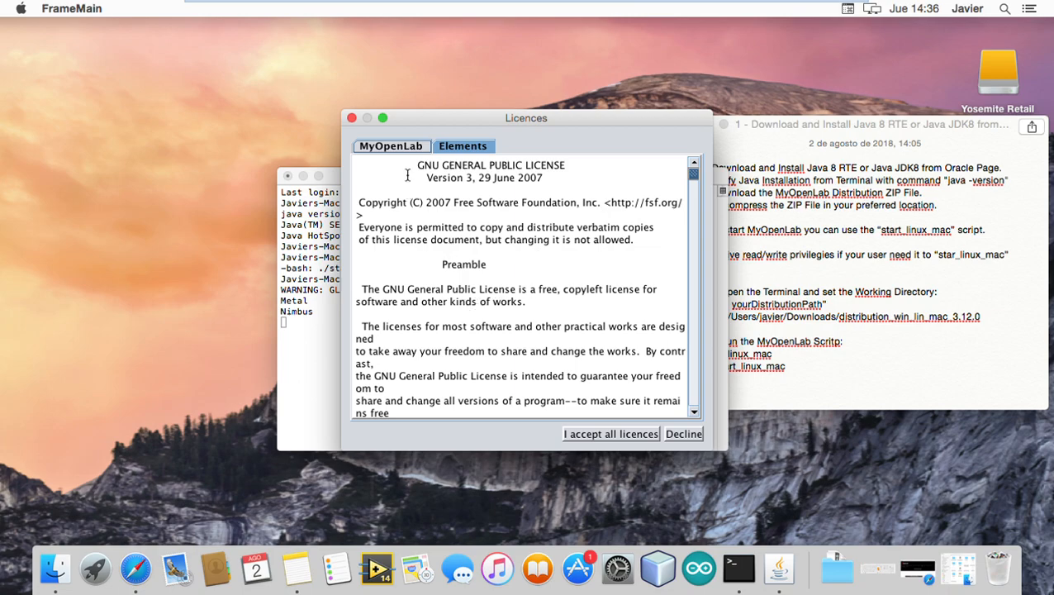
drag(420, 171, 506, 170)
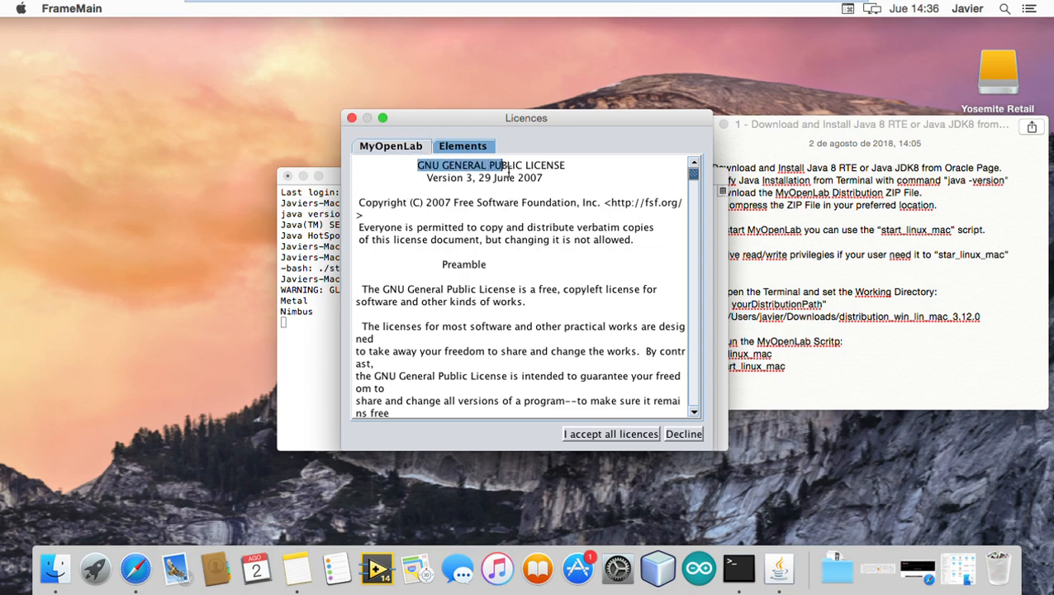
Step: Review the Elements licence notice and the GNU General Public License through to its end, and accept all licences
click(553, 187)
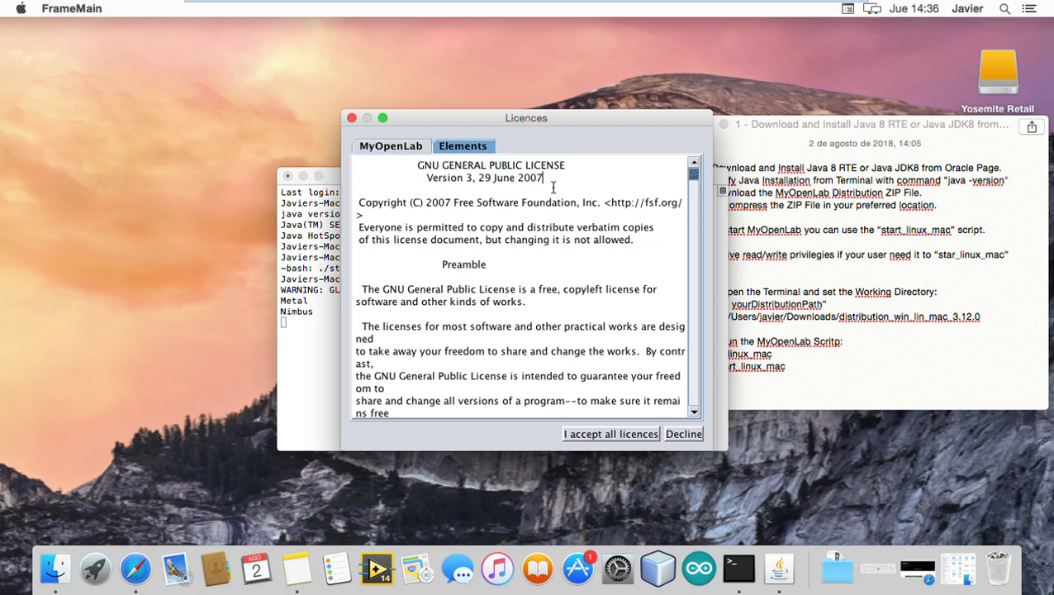
click(468, 147)
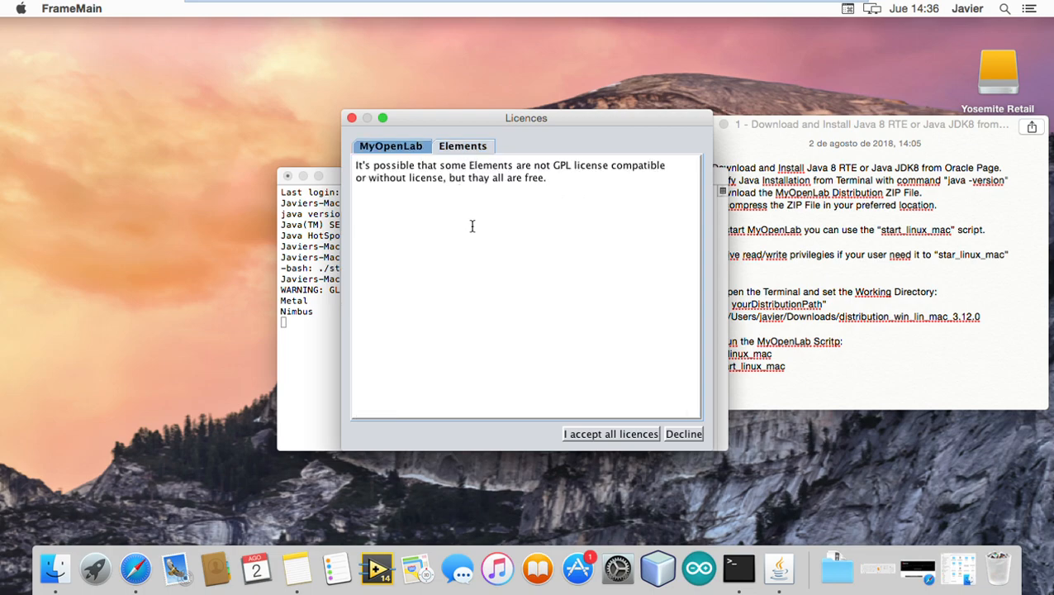
click(400, 147)
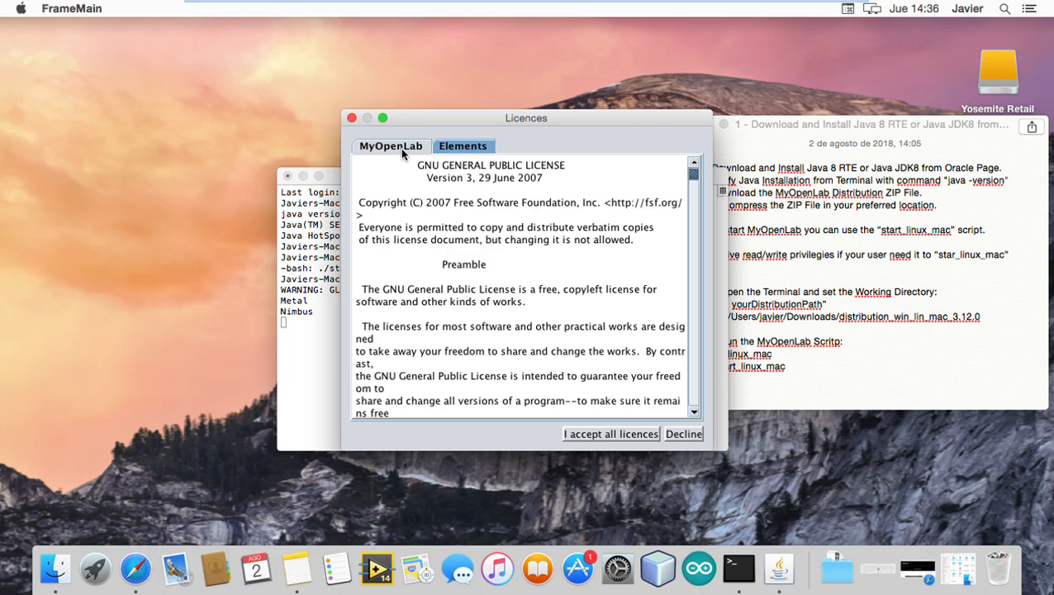
drag(698, 175, 692, 423)
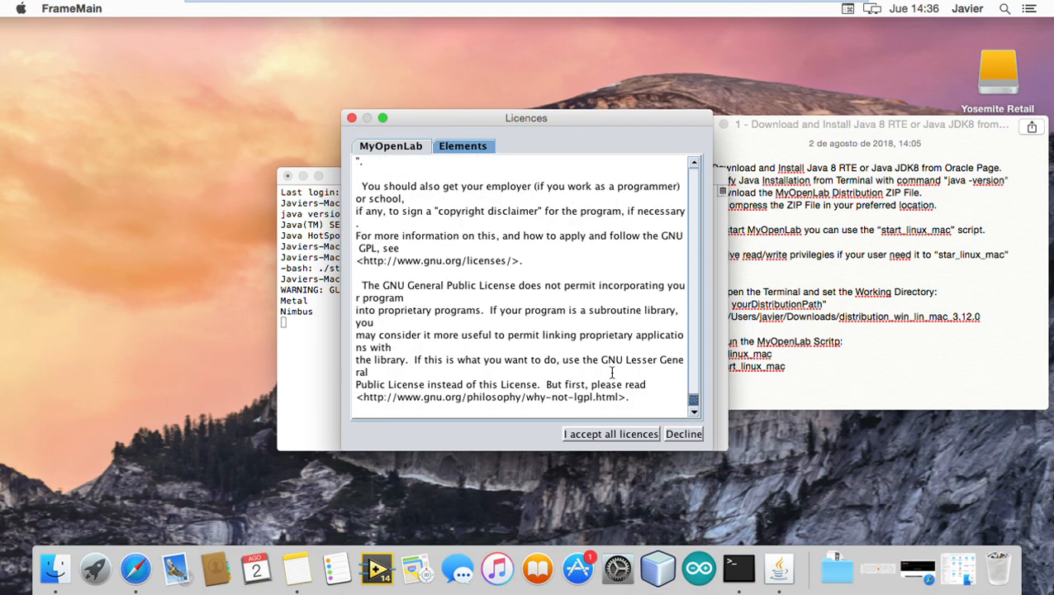
click(590, 437)
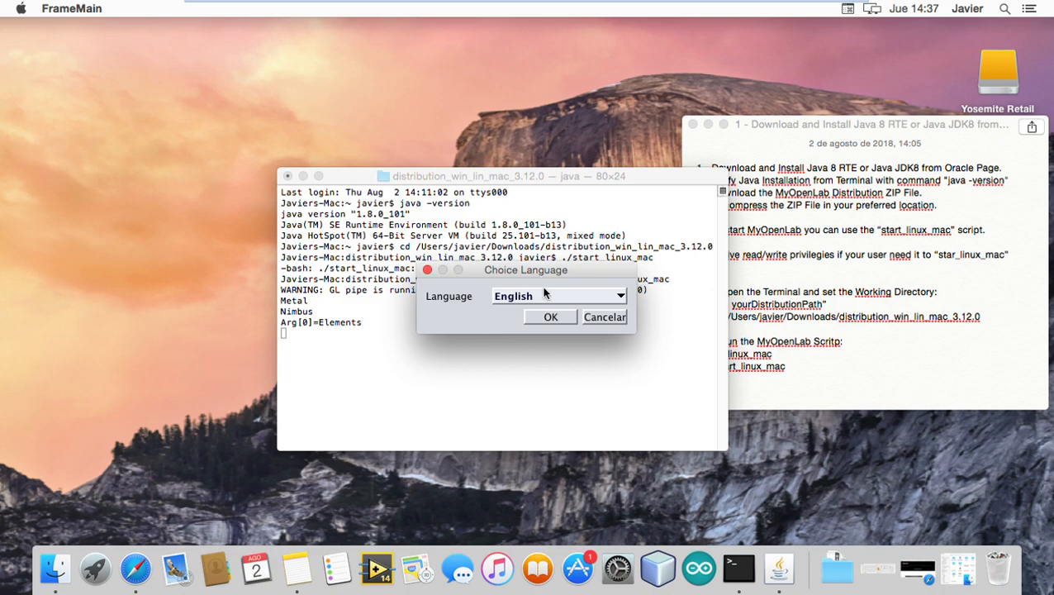
Step: Choose Espanol as the MyOpenLab language and confirm the choice
click(533, 301)
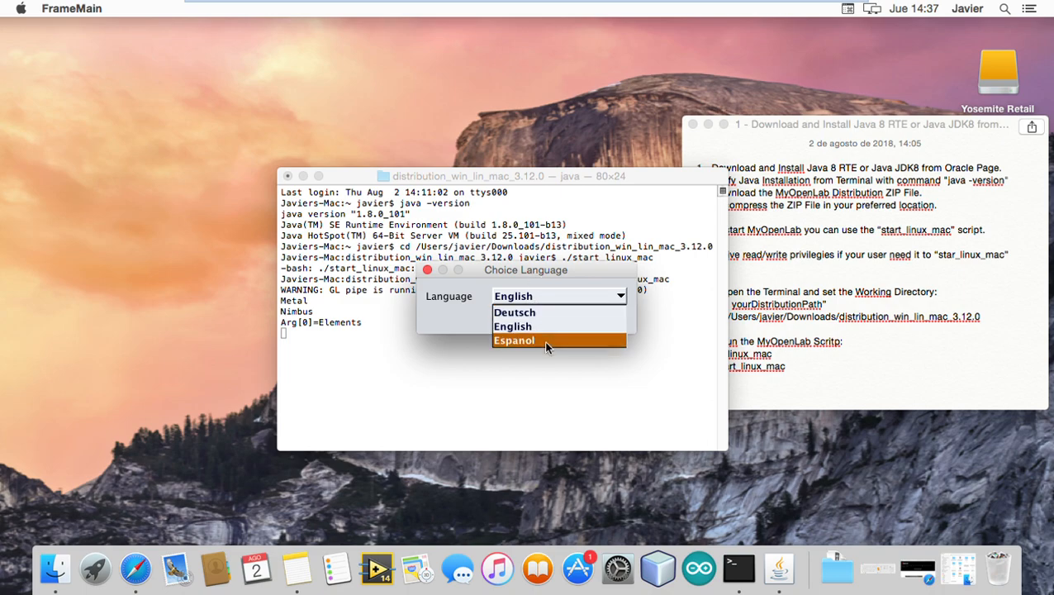
click(540, 340)
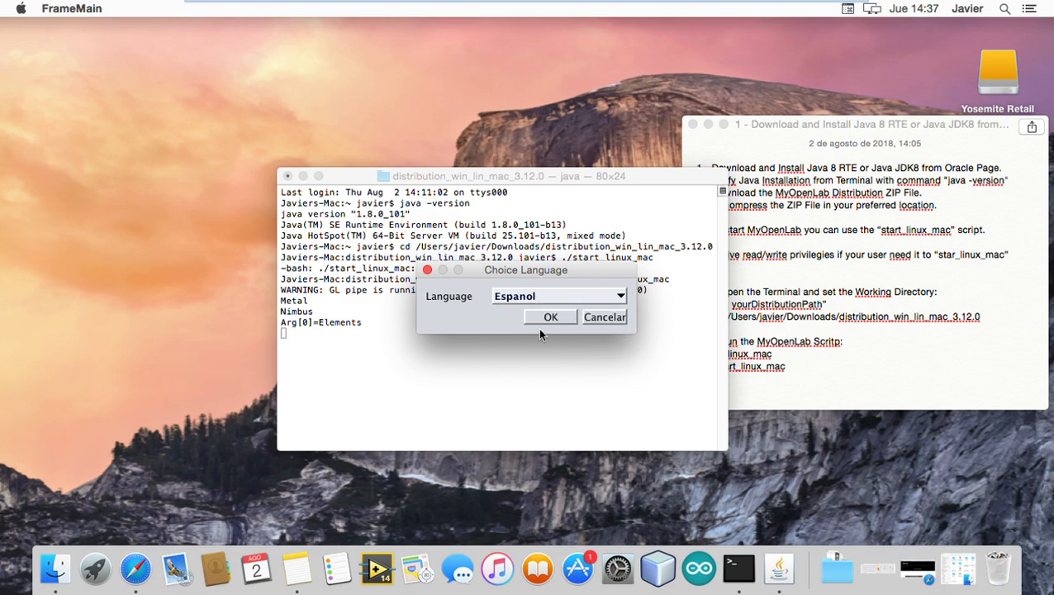
click(551, 318)
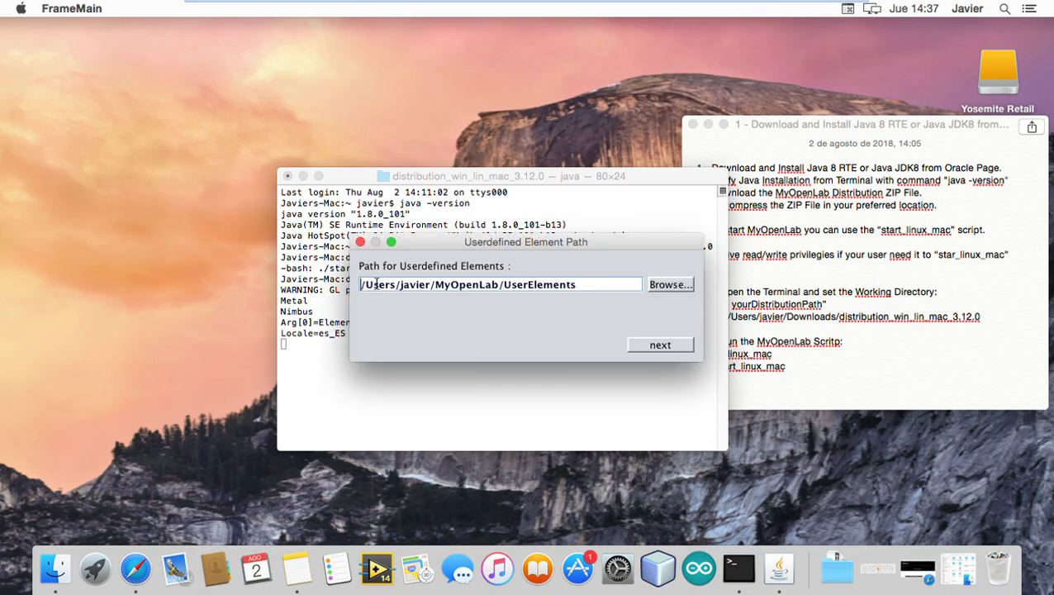
Step: Keep the default MyOpenLab/UserElements path for userdefined elements and agree to restore the standard user-defined elements
drag(360, 285, 557, 298)
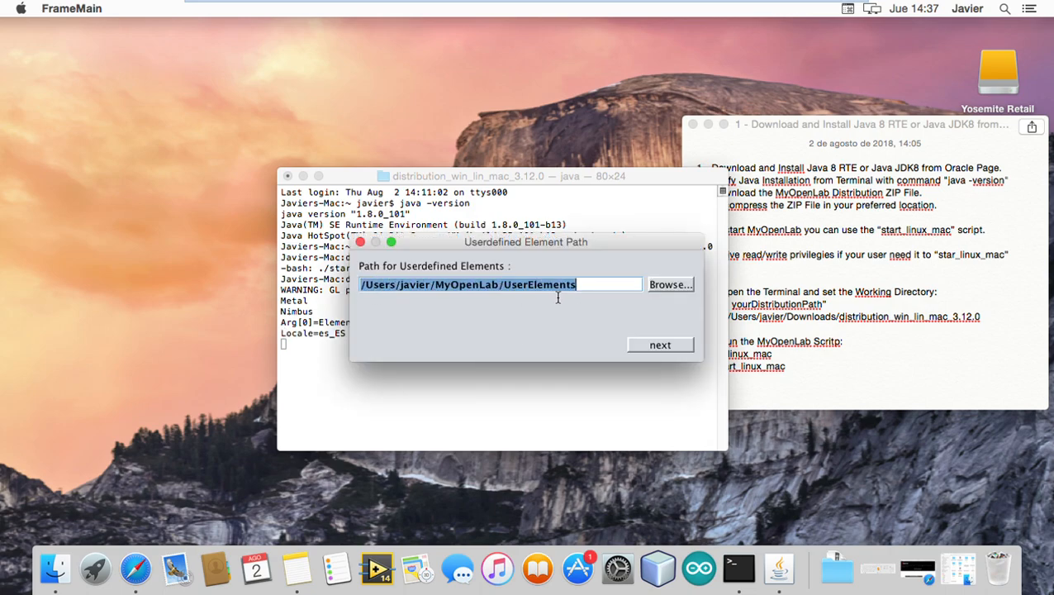
click(585, 288)
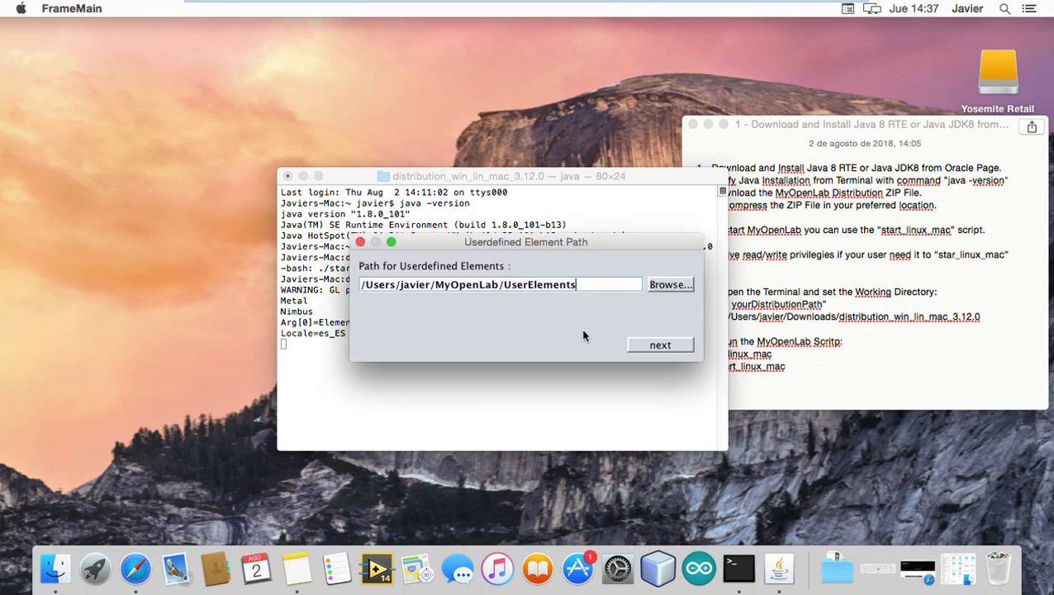
click(652, 348)
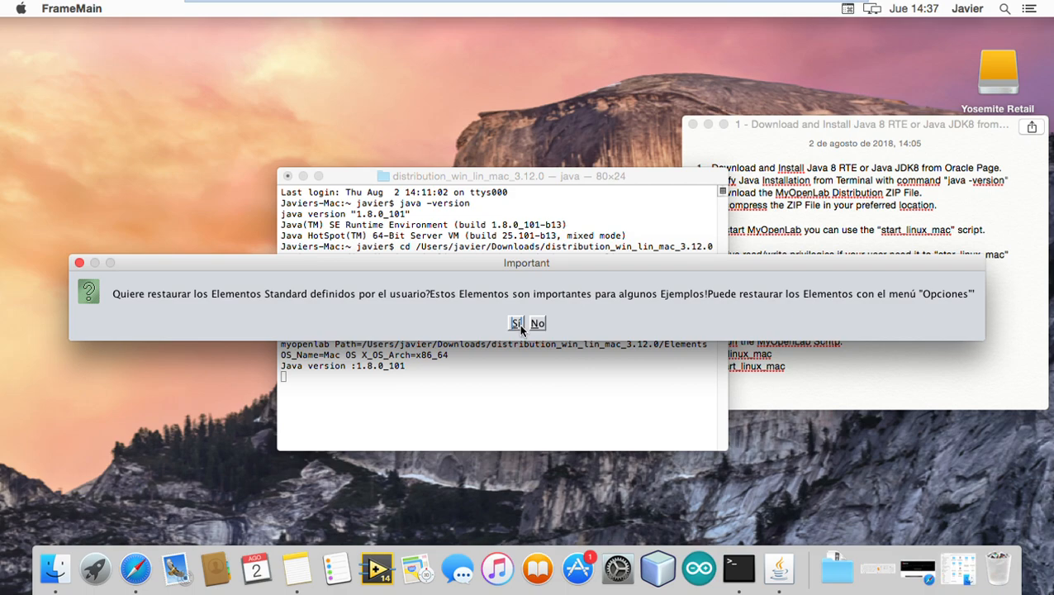
click(517, 323)
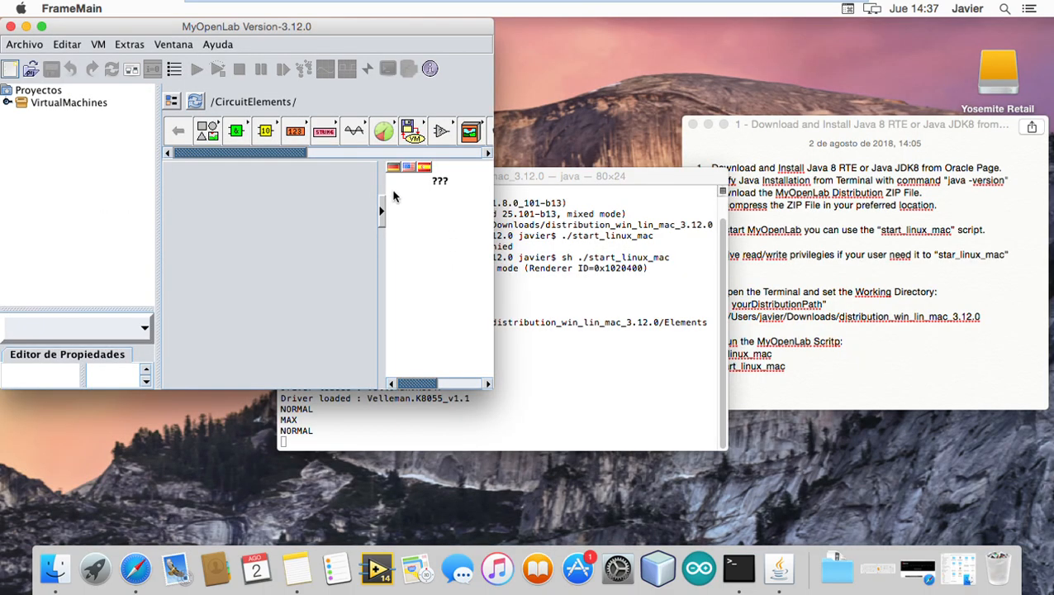
Step: Maximize the MyOpenLab window and expand VirtualMachines and its Examples English Arduino-Firmata folder in a widened project tree
click(41, 26)
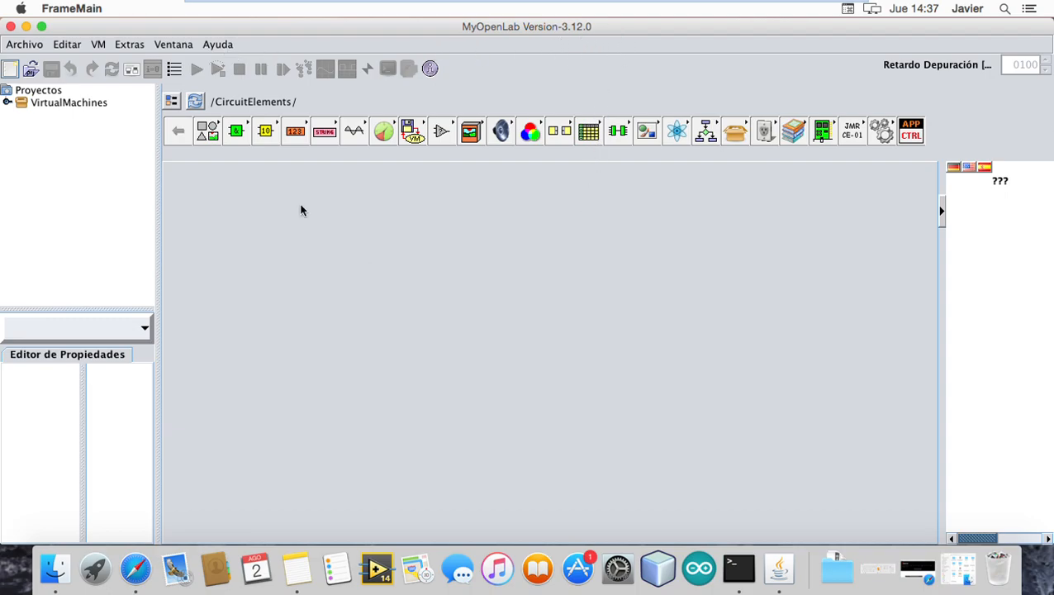
click(46, 92)
double_click(56, 106)
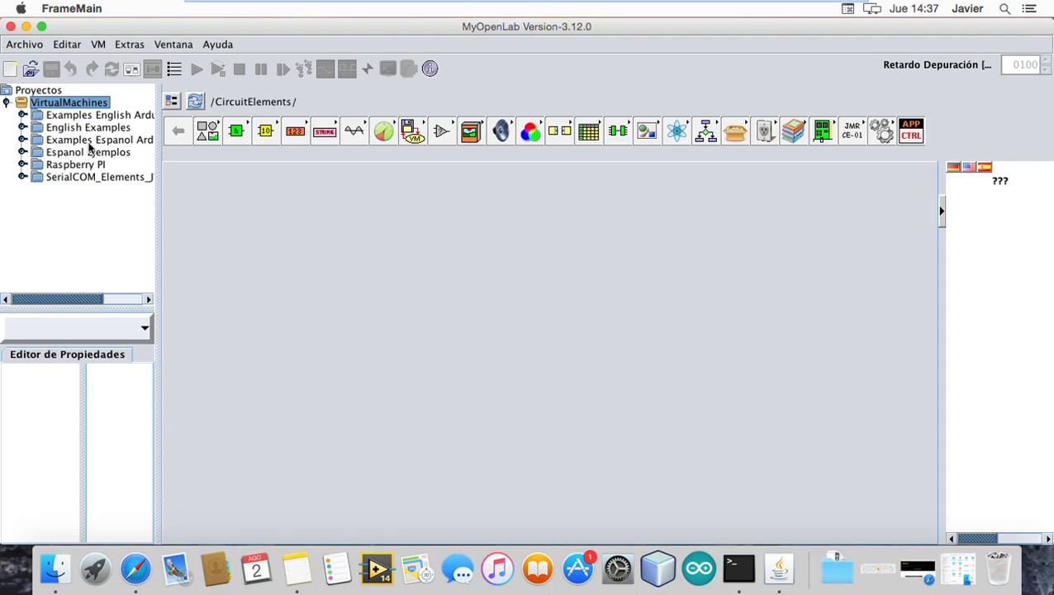
double_click(83, 117)
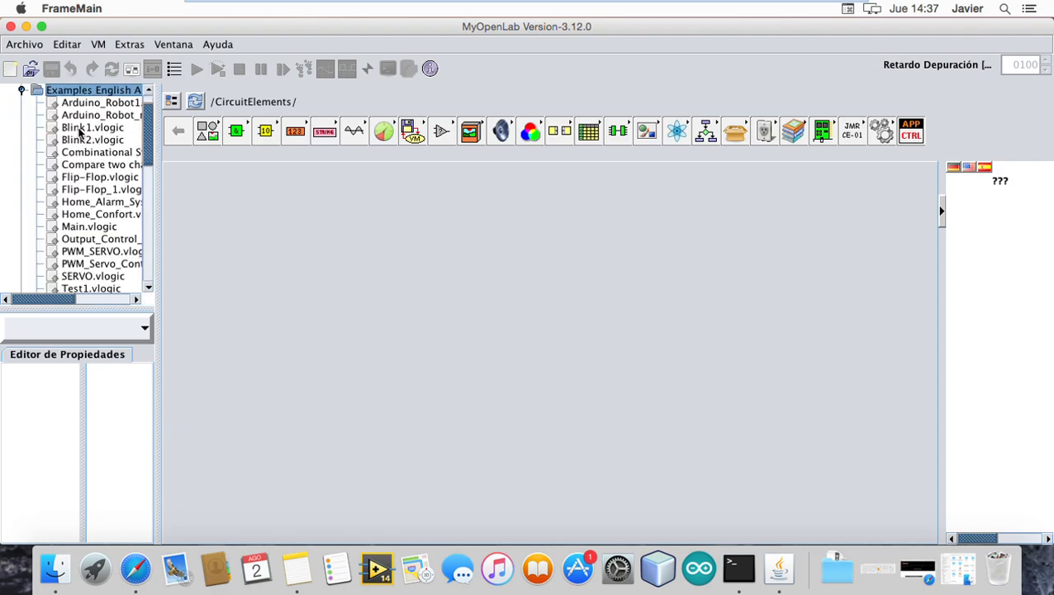
drag(168, 175, 238, 179)
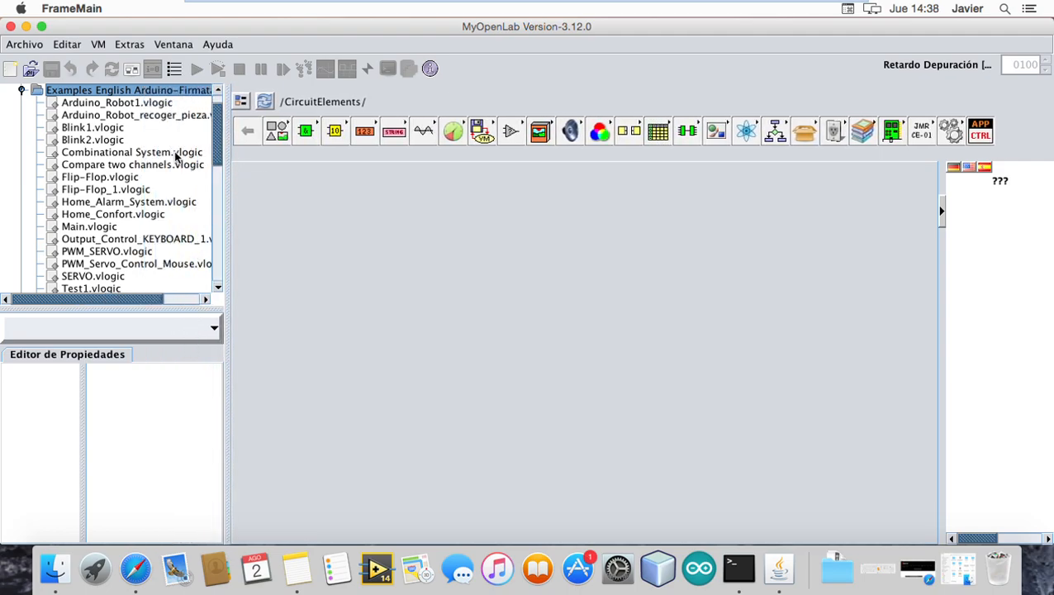
scroll(173, 164, up, 1)
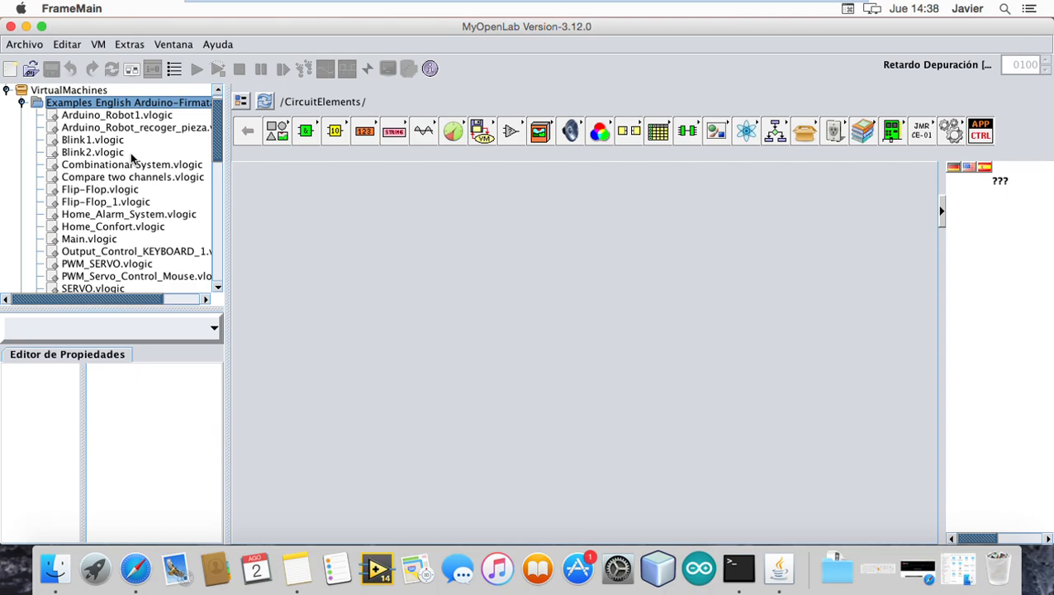
Step: Open Blink1.vlogic and set the Standard Firmata Interface's COM Port to /dev/tty.usbmodem11221, adjusting the property editor's width to read it
click(92, 140)
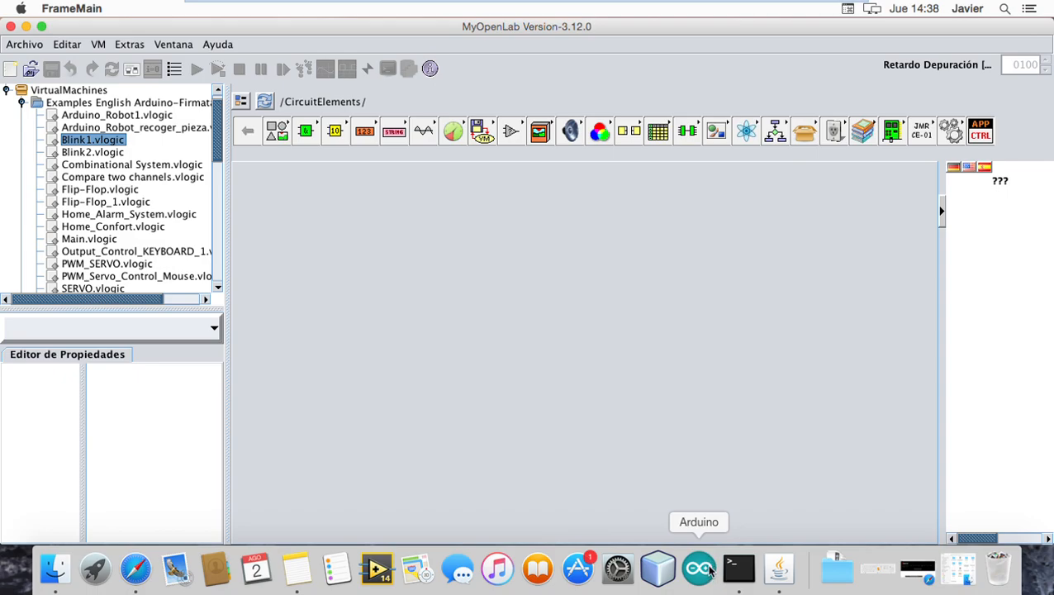
double_click(91, 147)
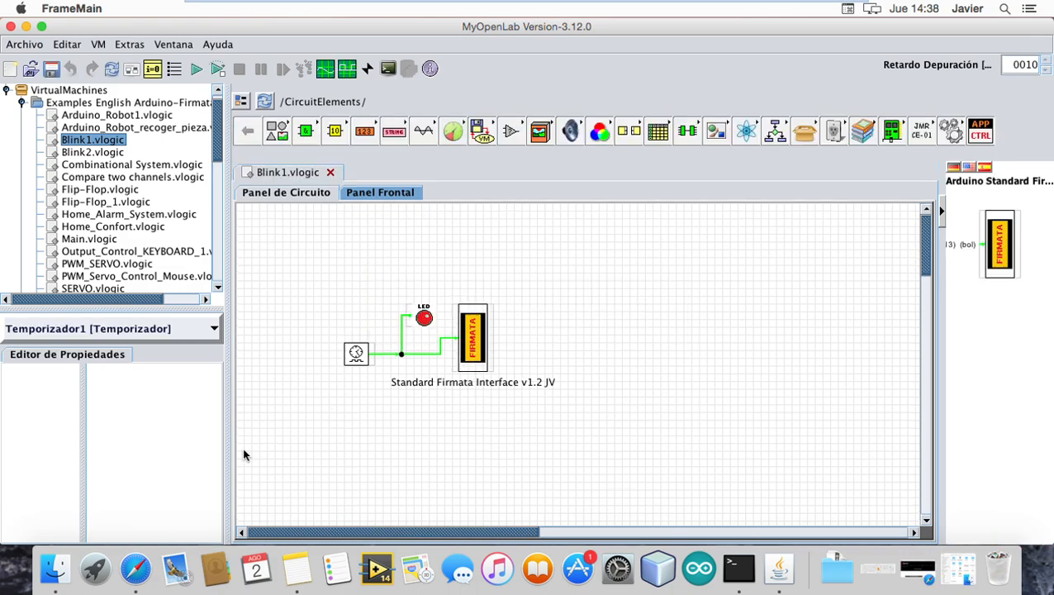
click(164, 504)
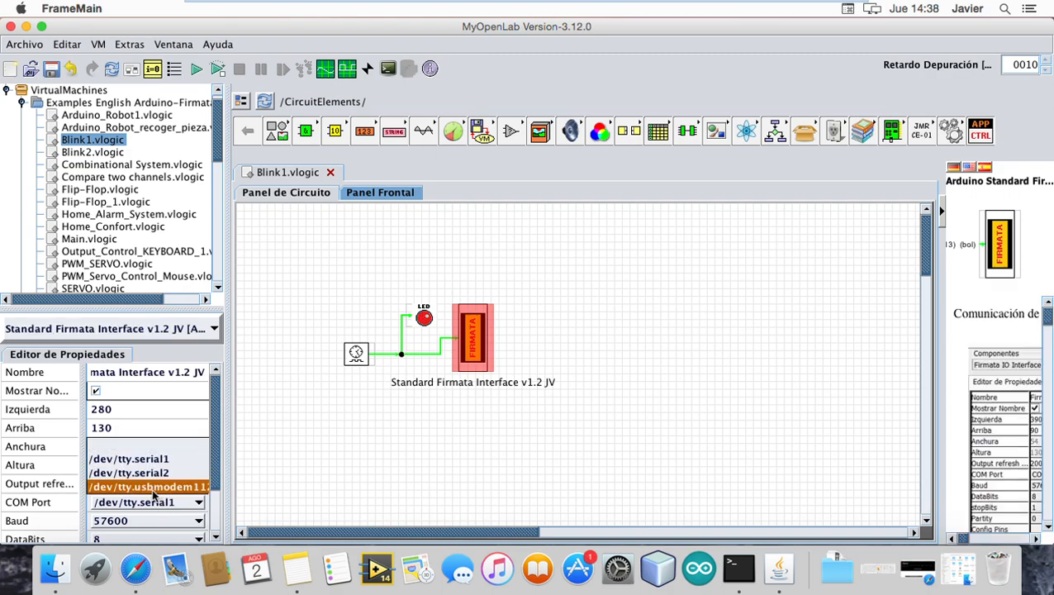
click(150, 487)
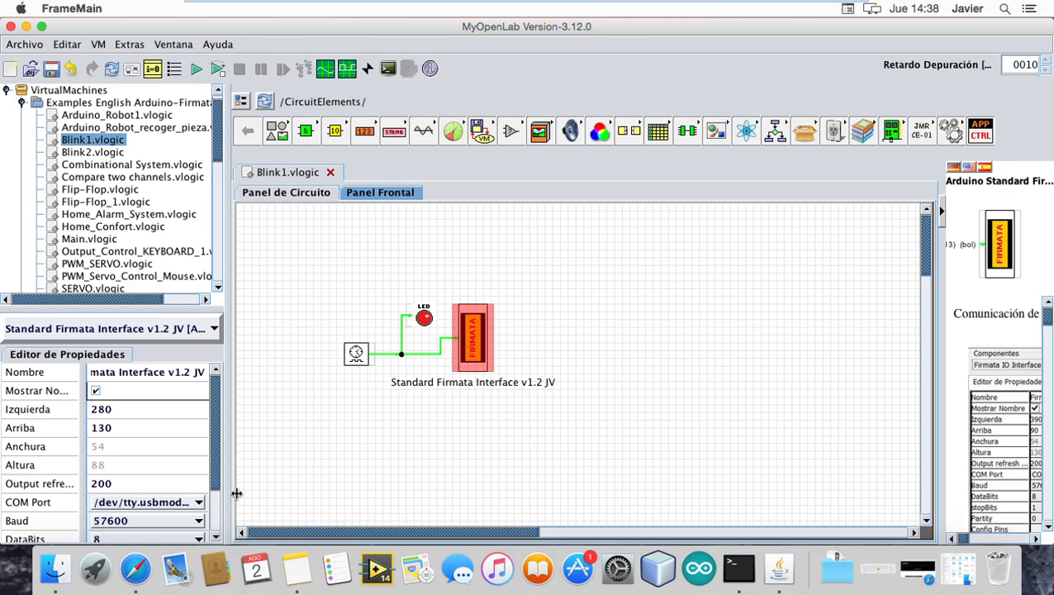
drag(223, 492, 301, 493)
click(185, 503)
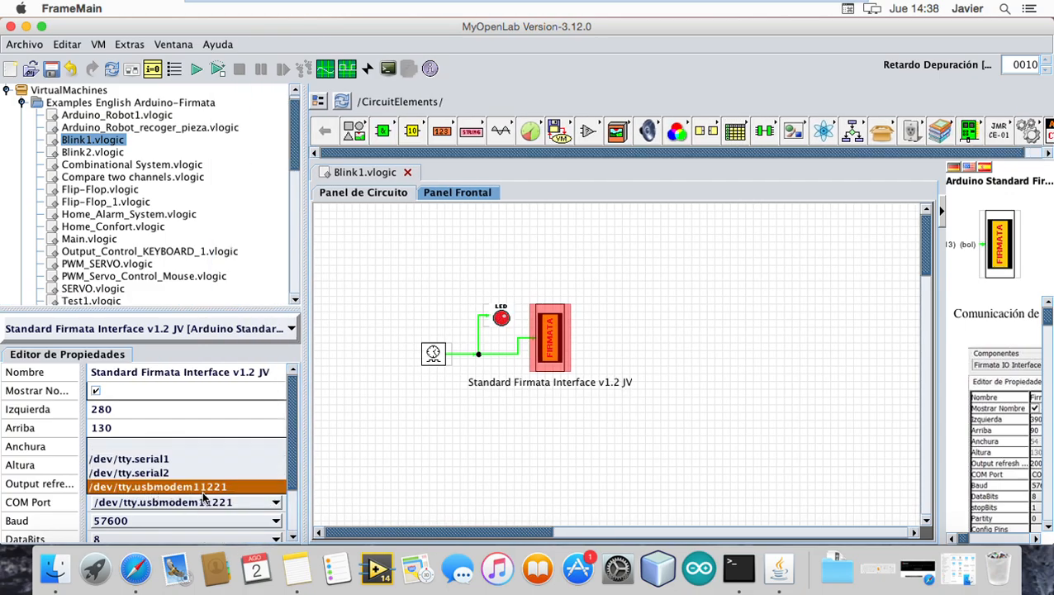
click(201, 490)
click(491, 463)
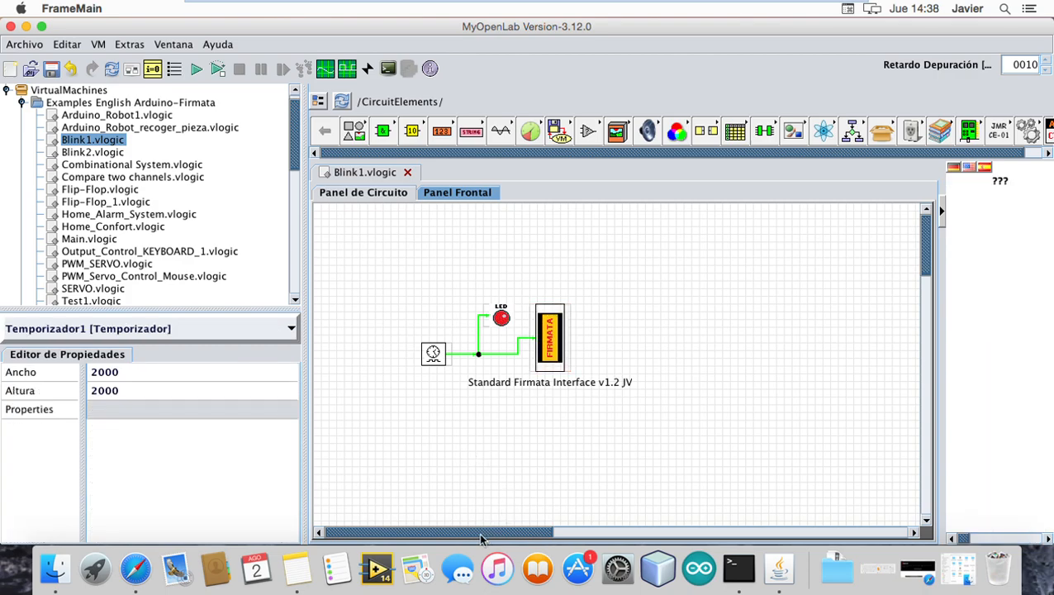
drag(303, 407, 285, 417)
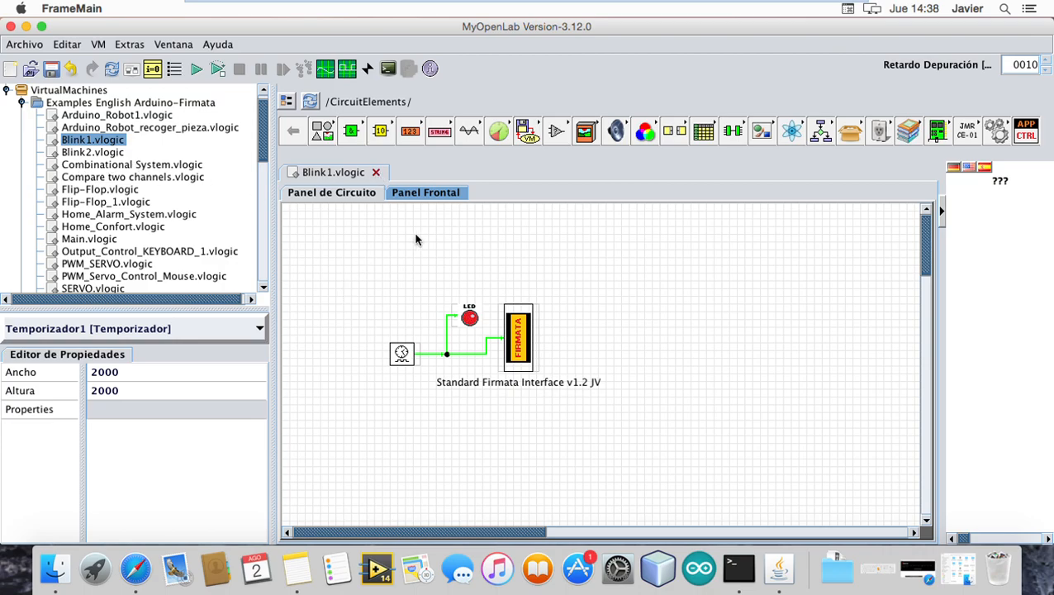
Step: Close Blink1.vlogic without saving its changes and collapse the Examples English Arduino-Firmata folder
click(376, 172)
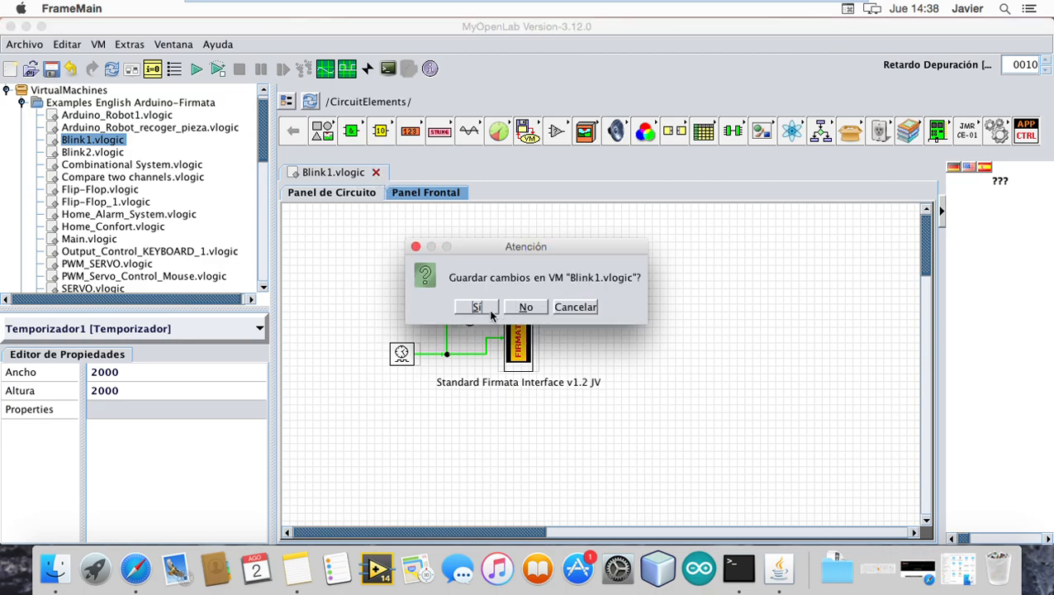
click(526, 306)
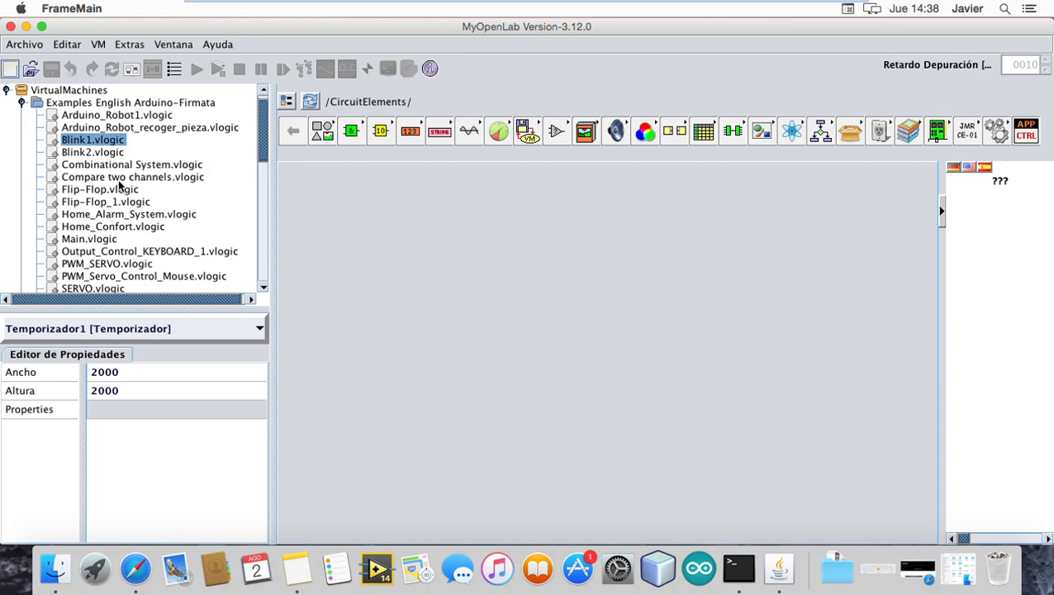
double_click(98, 104)
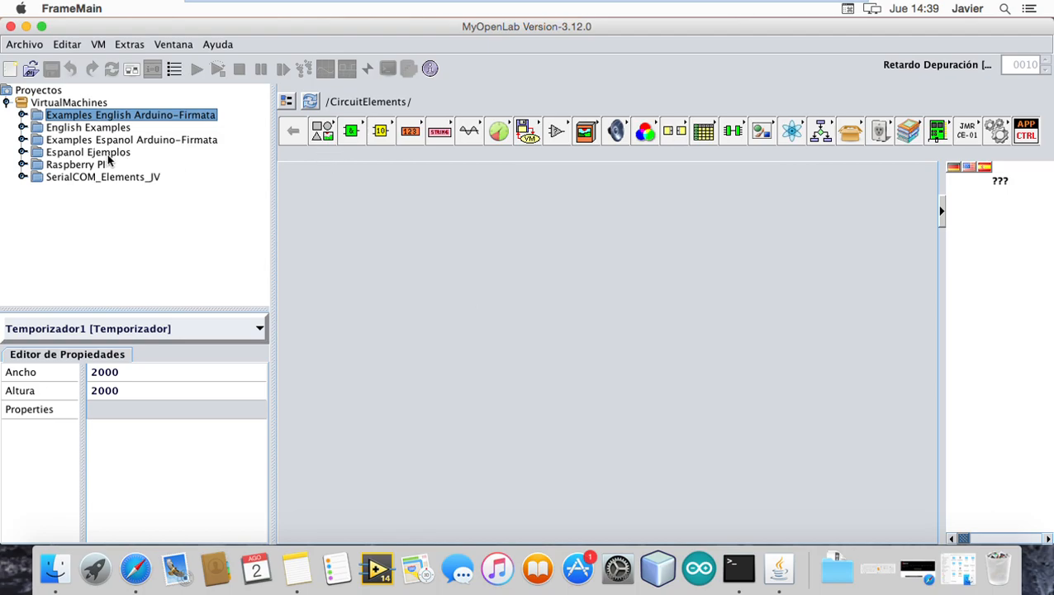
Step: Exit MyOpenLab and enter the command "sh ./start_linux_mac" at the Terminal prompt without running it
click(25, 45)
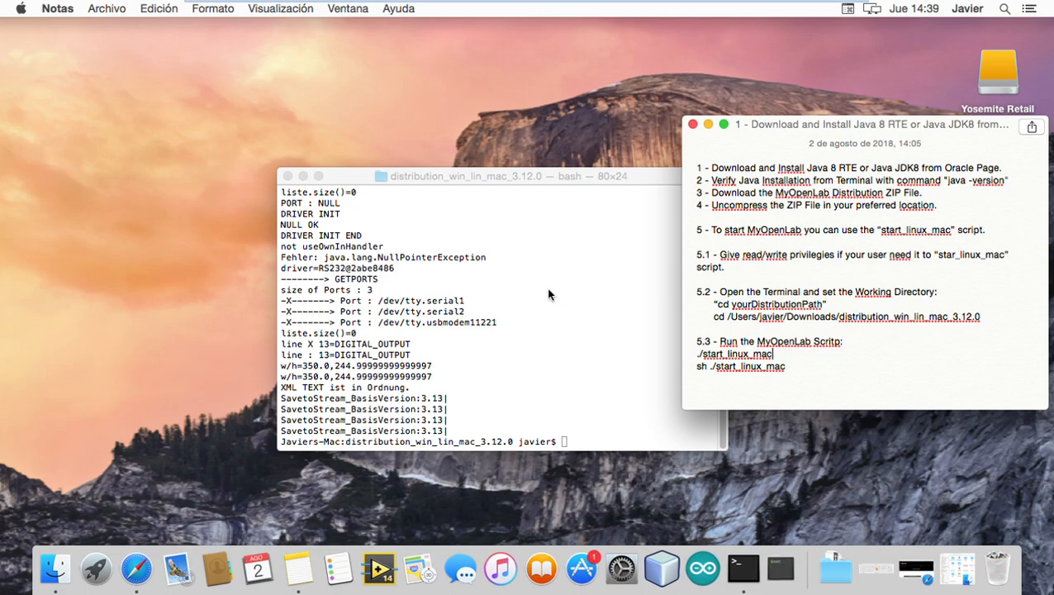
click(532, 196)
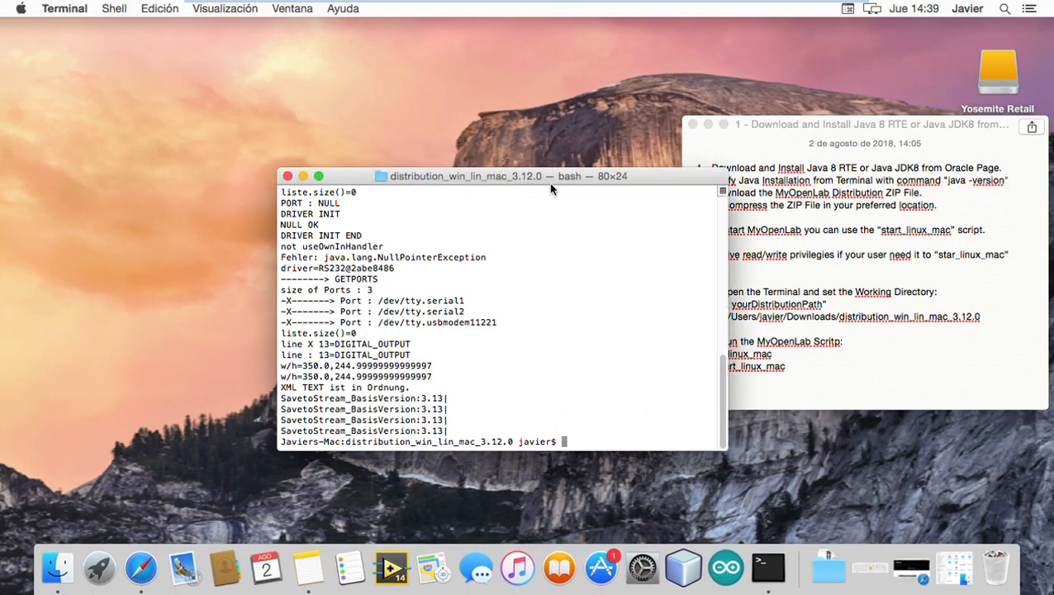
text(sh ./start_linux_mac)
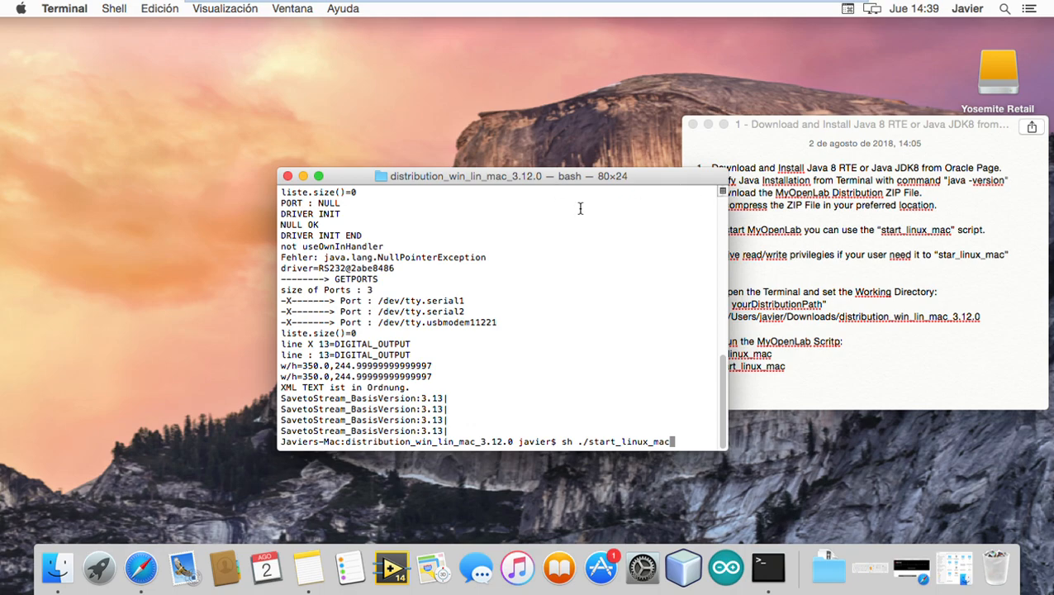
Step: Highlight the full working-directory cd command and the "sh ./start_linux_mac" command in the note
click(834, 351)
drag(712, 326, 979, 330)
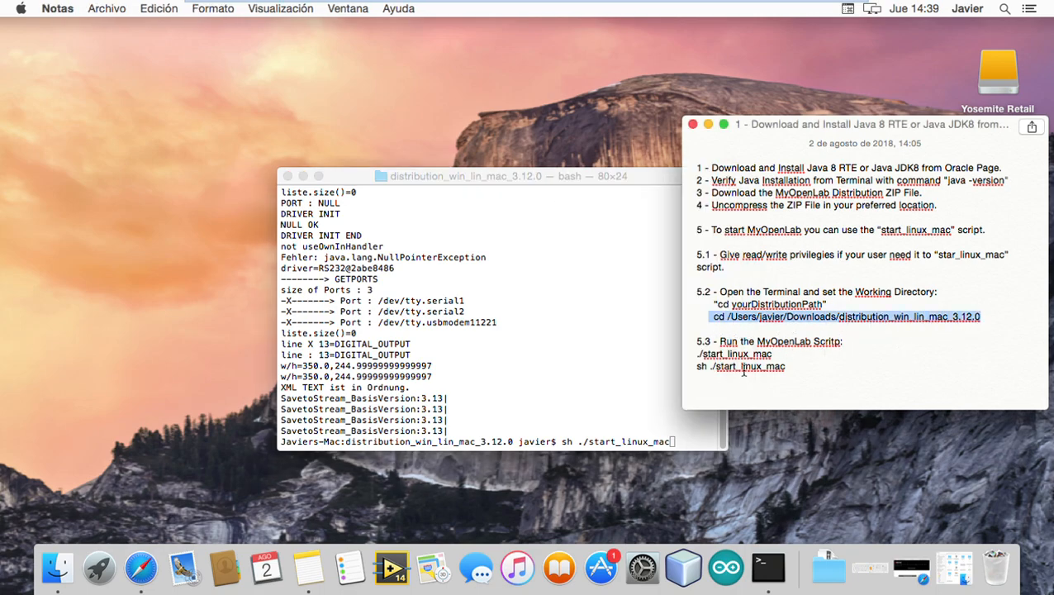
drag(699, 366, 789, 368)
Step: Run the entered start command in Terminal to relaunch MyOpenLab, and minimize the Terminal and note windows
click(643, 448)
key(Return)
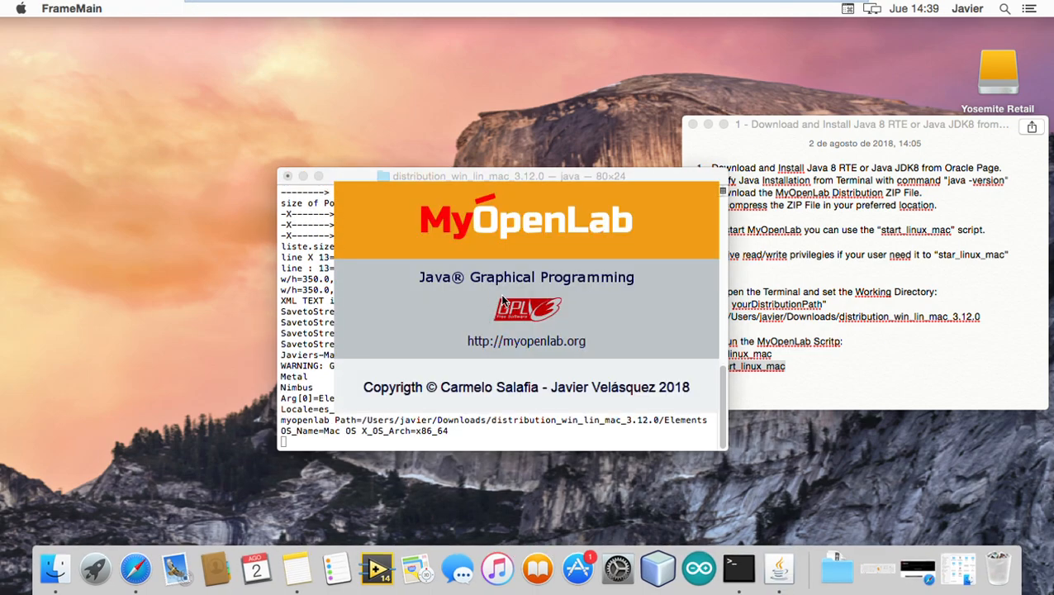
click(303, 176)
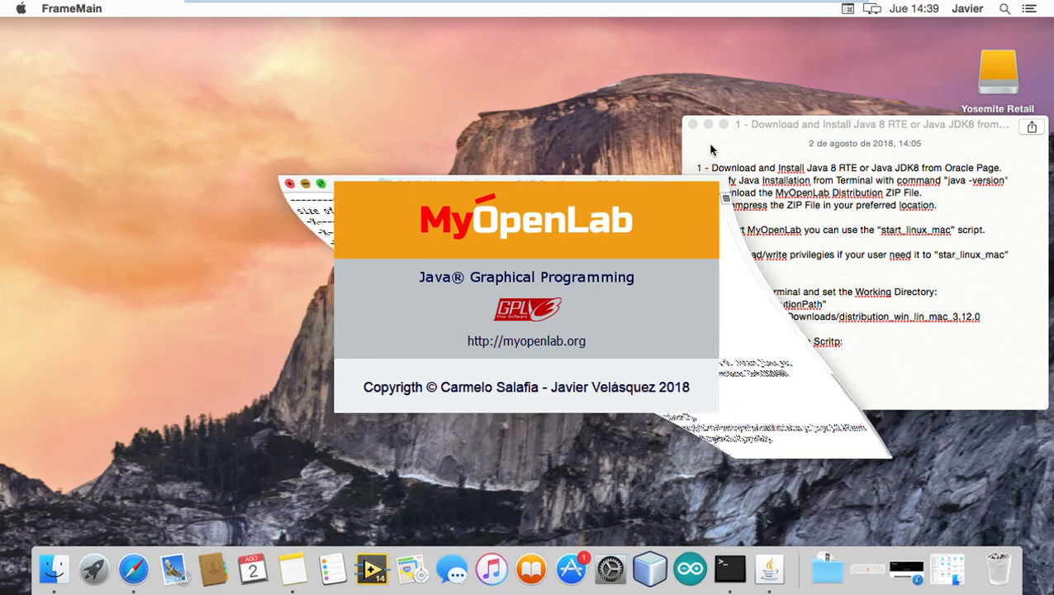
click(708, 124)
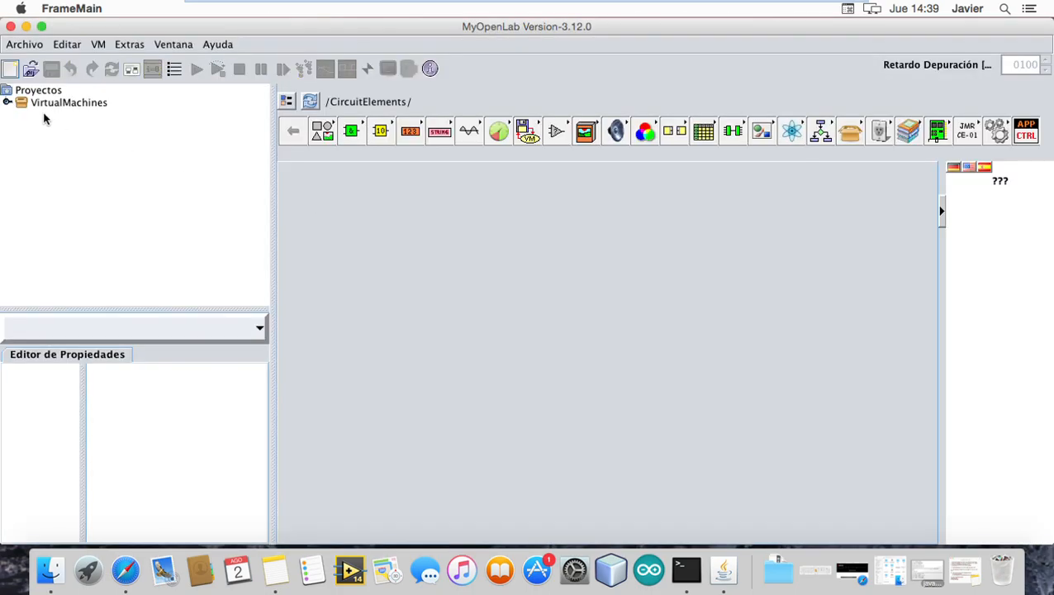
Step: Create the project proyecto1 in a new MyOpenlabProjects folder inside the home folder, with a main VM named Main
click(24, 44)
click(33, 61)
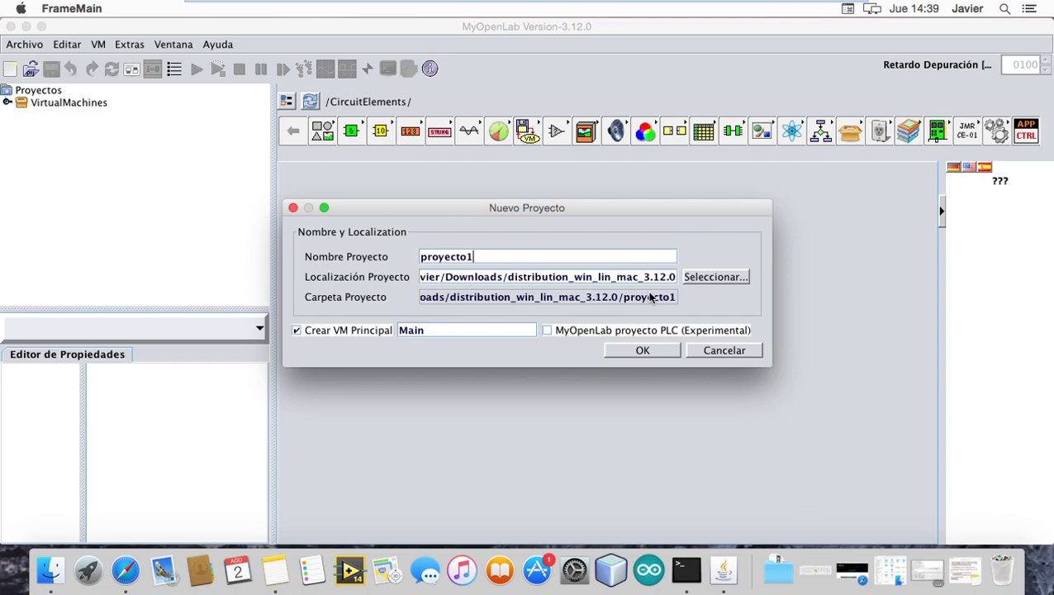
click(715, 277)
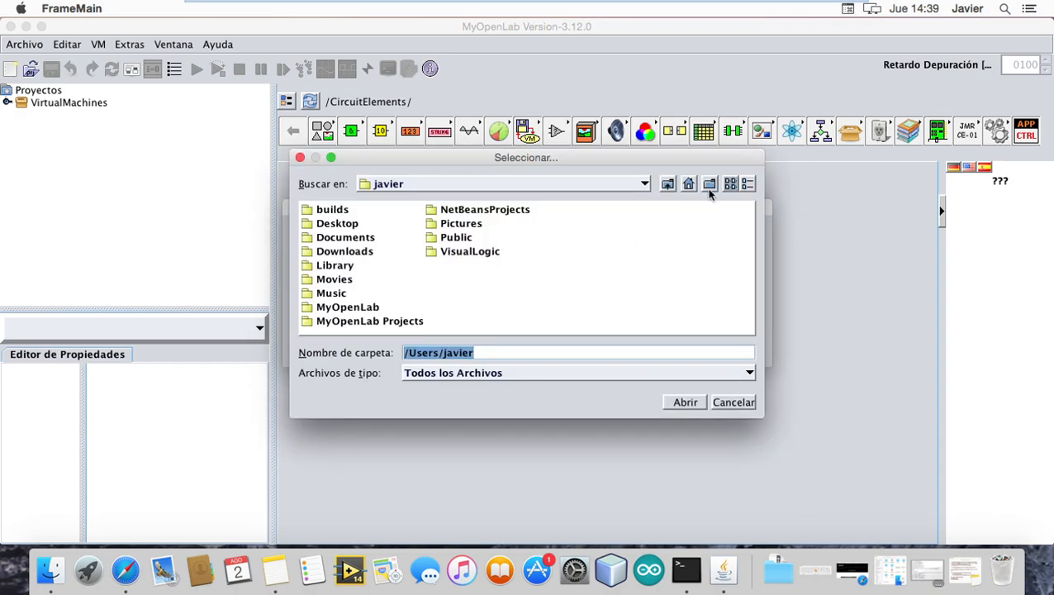
click(708, 185)
text(MyOpenlabProjects)
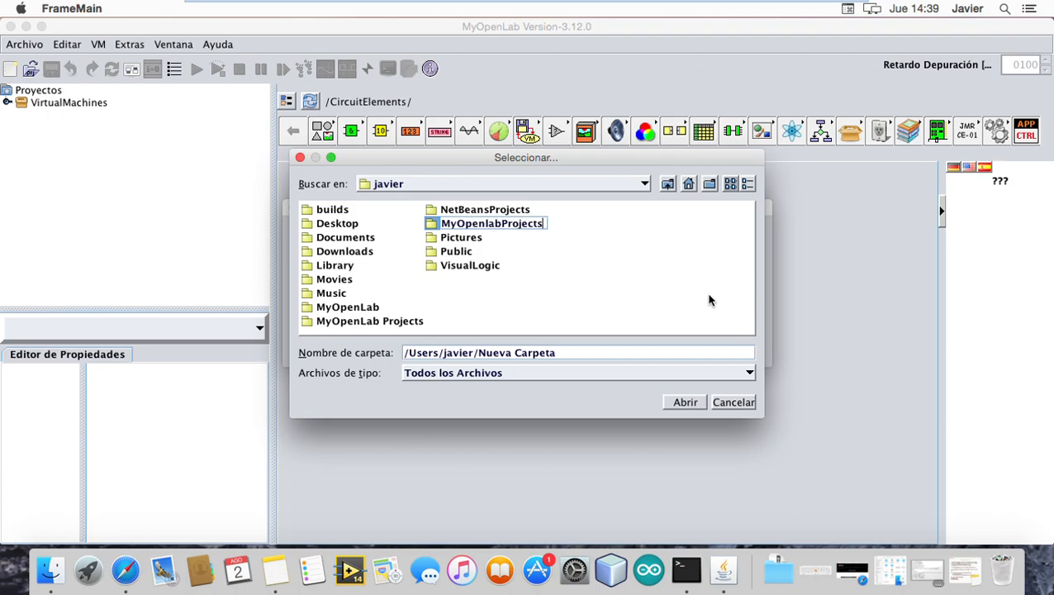
key(Return)
click(679, 403)
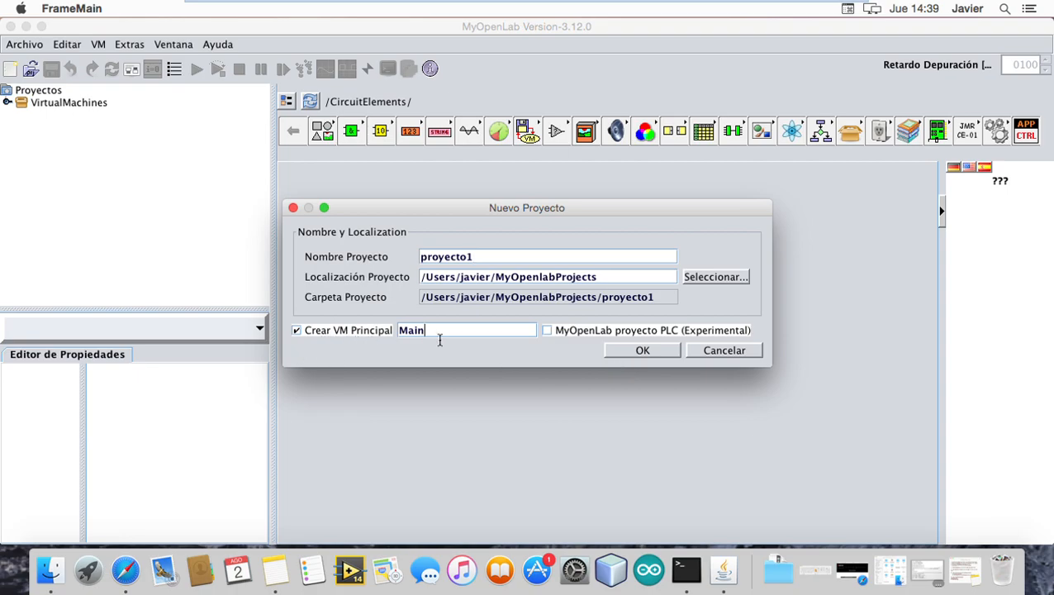
click(643, 350)
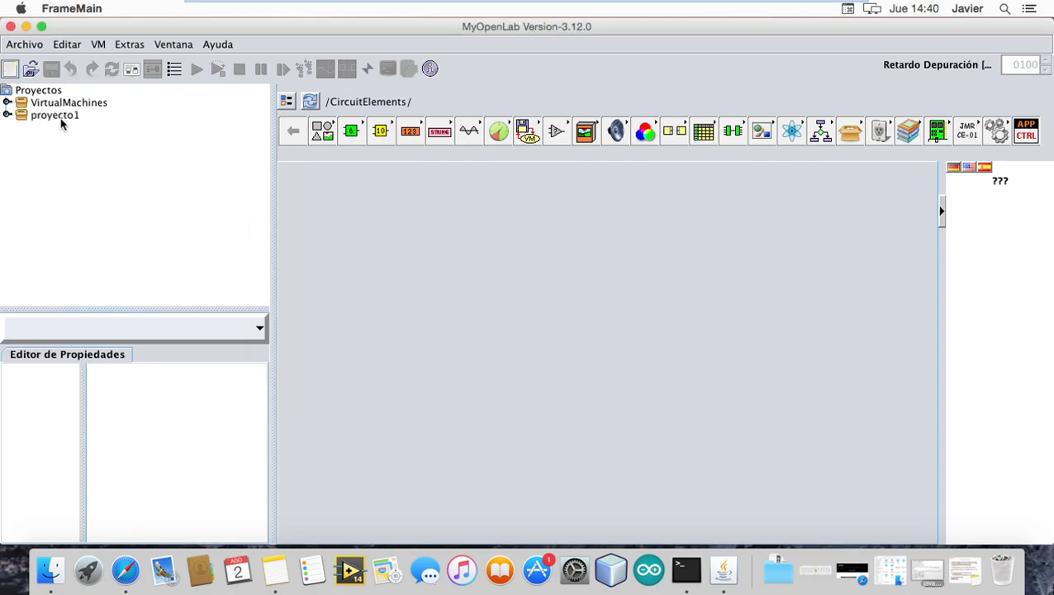
Step: Open Main.vlogic from proyecto1 and switch to its front panel
double_click(59, 117)
right_click(65, 130)
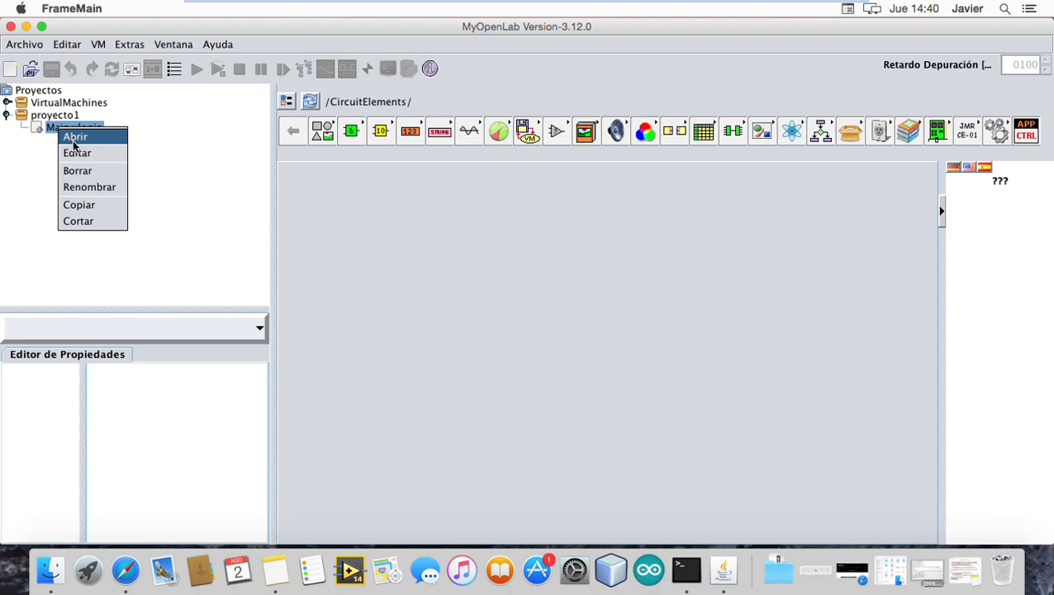
click(73, 139)
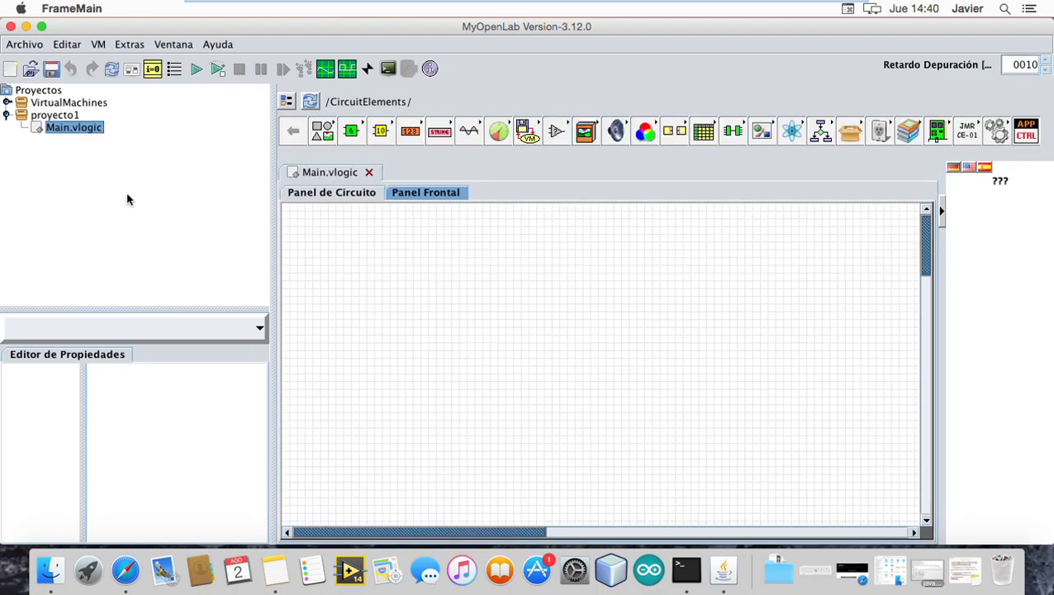
click(417, 197)
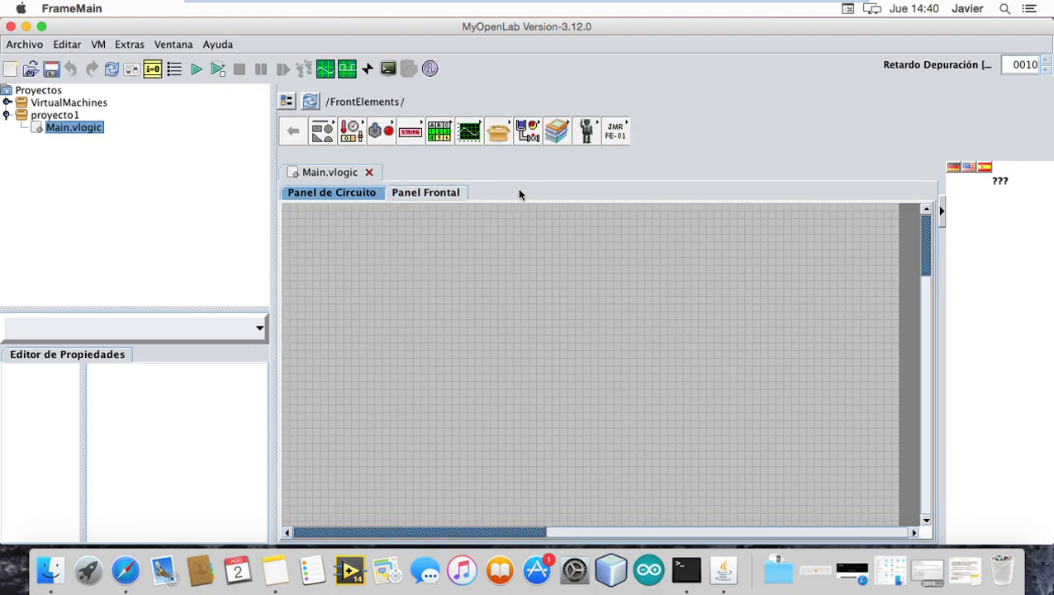
Step: Place a Codo UR_JV pipe elbow from the Automatizacion JV pipes in the lower middle of the front panel
click(529, 139)
click(363, 137)
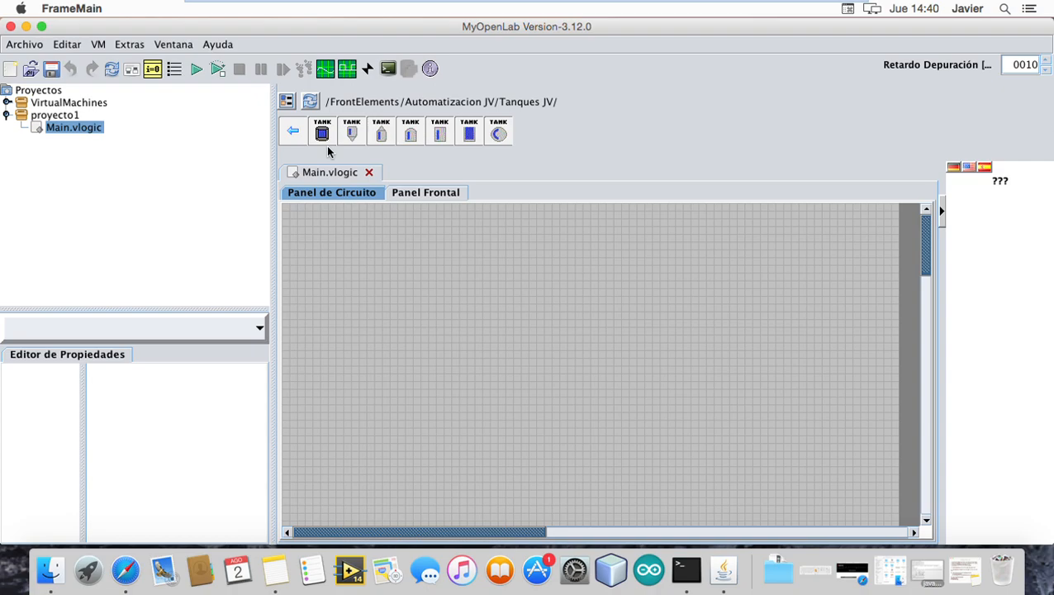
click(293, 130)
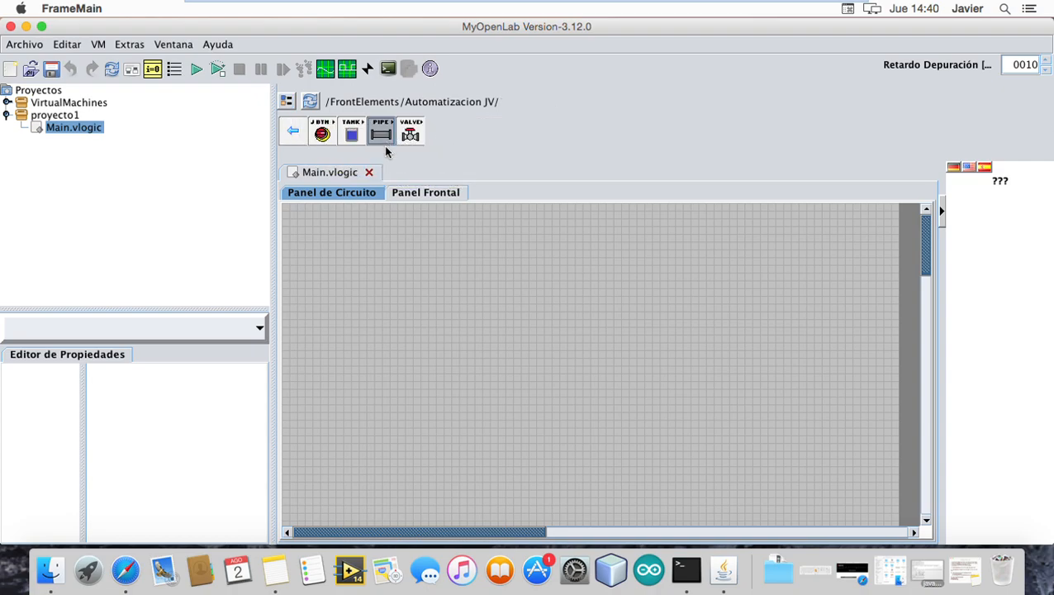
click(382, 134)
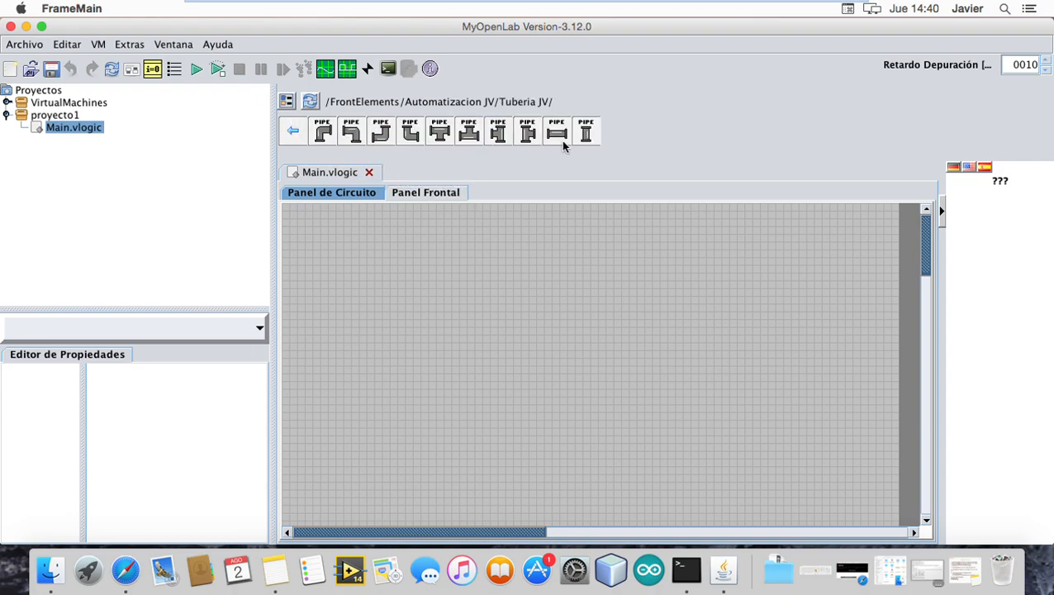
click(413, 137)
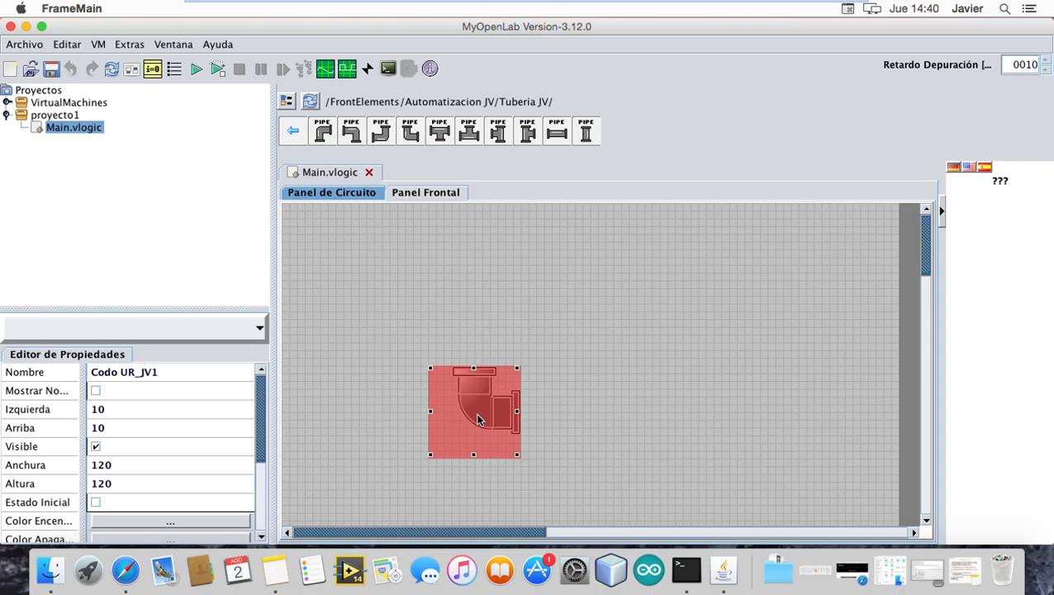
click(477, 419)
Step: Place a Tuberia Horizontal_JV pipe so that it continues from the elbow's side outlet
click(557, 134)
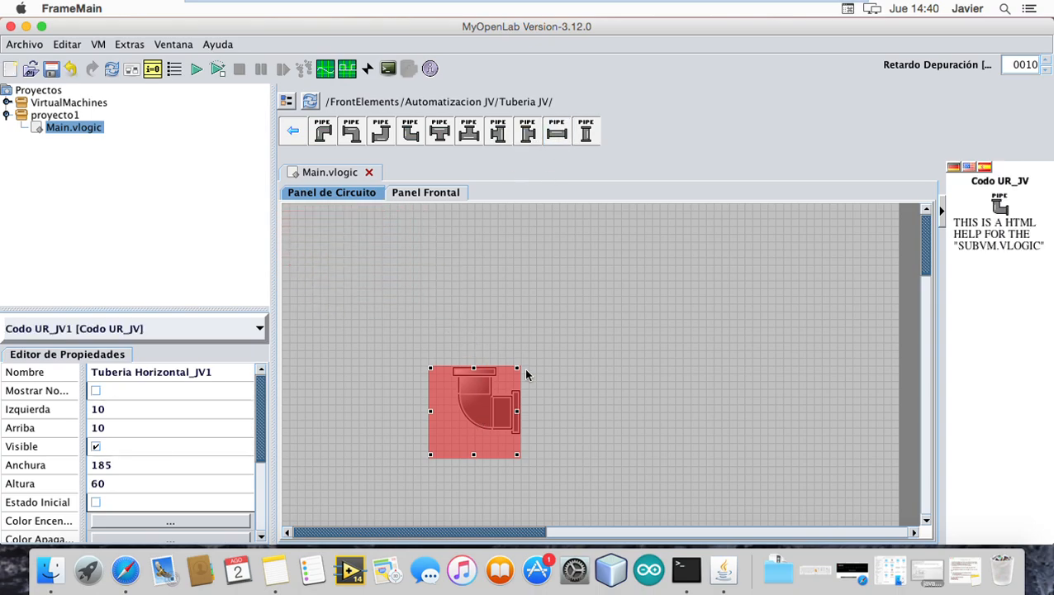
click(603, 425)
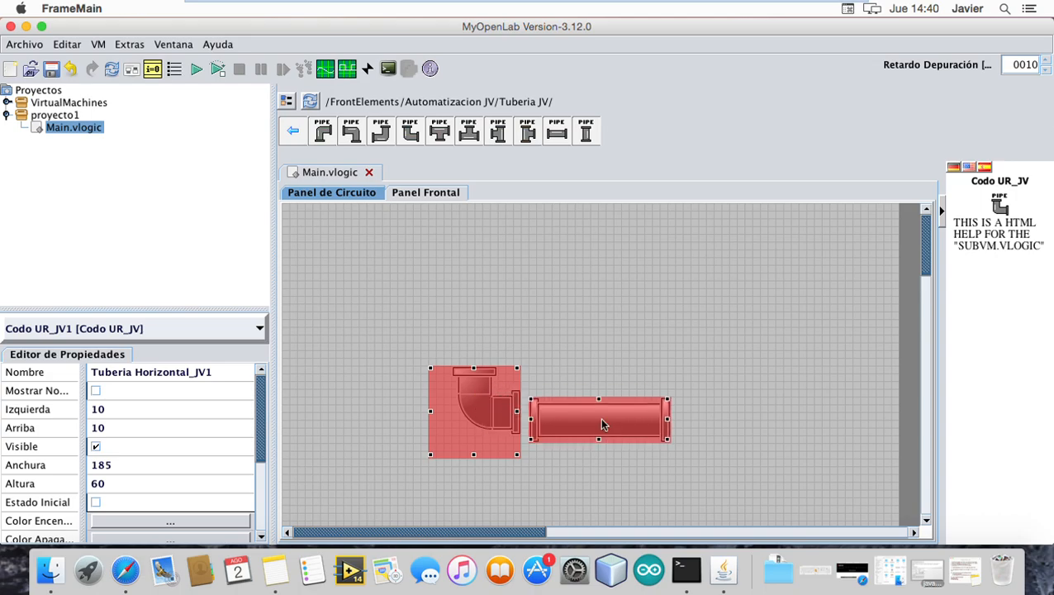
click(452, 271)
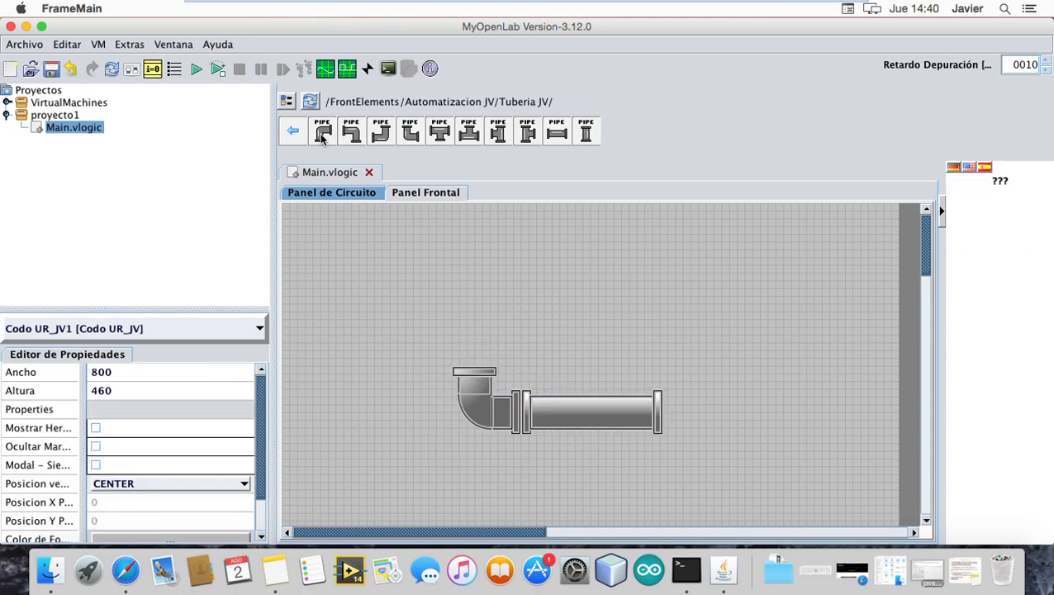
Step: Add a Tanque_JV tank from the Tanques JV elements above the pipe elbow
click(292, 131)
click(353, 135)
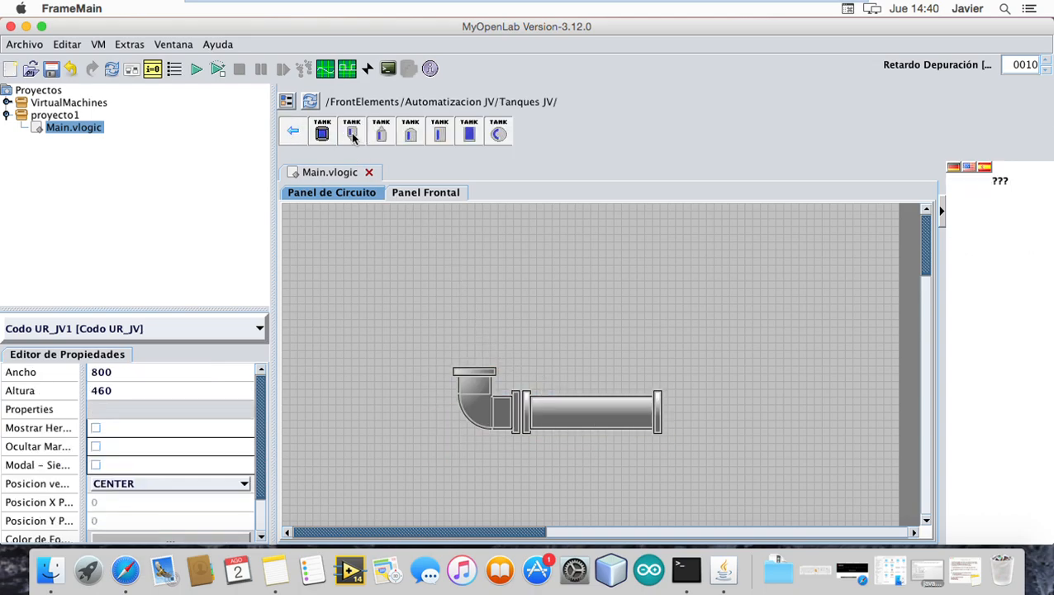
click(321, 236)
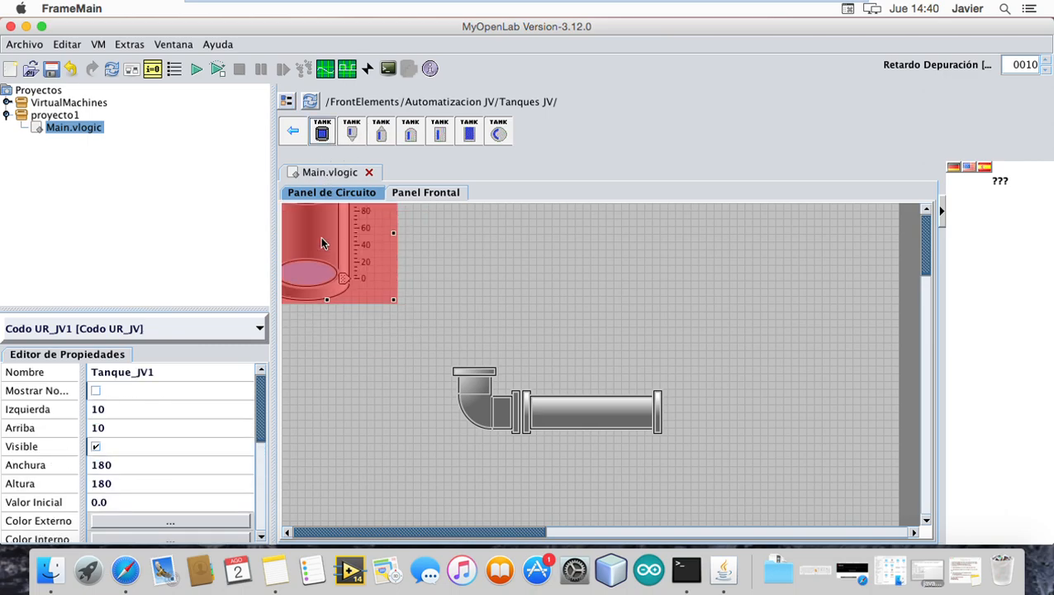
drag(370, 284, 483, 322)
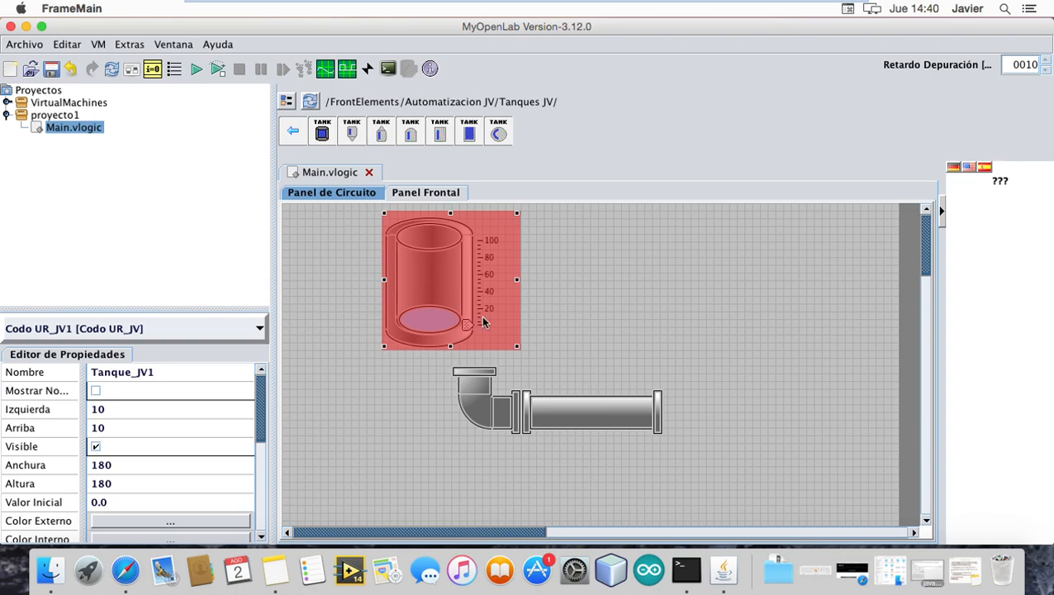
Step: Enlarge the tank to about 250 by 230 and position its base over the elbow's upper opening
click(519, 349)
click(520, 347)
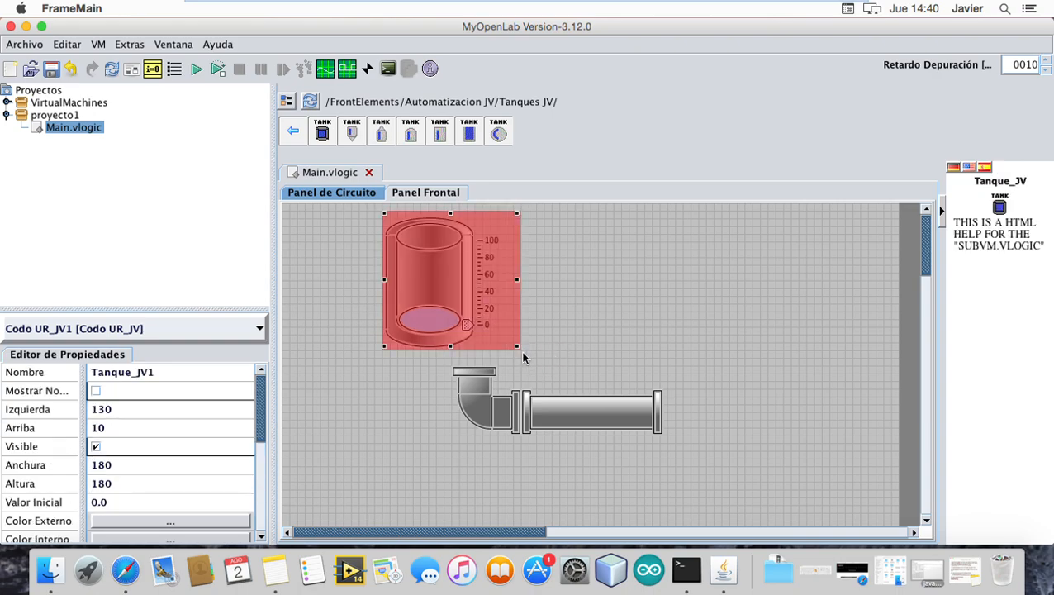
click(43, 28)
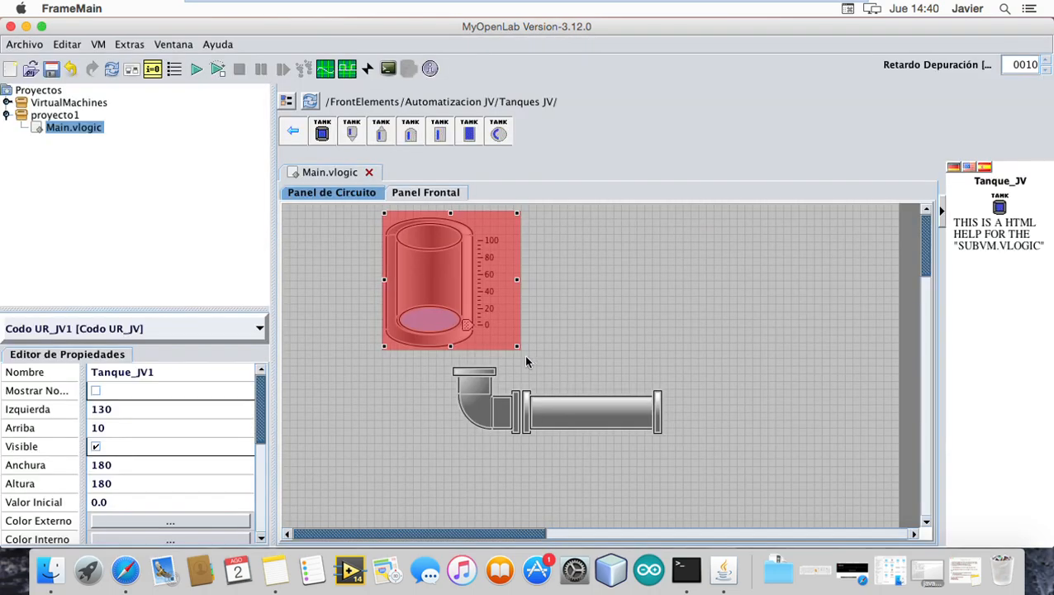
drag(518, 351, 569, 372)
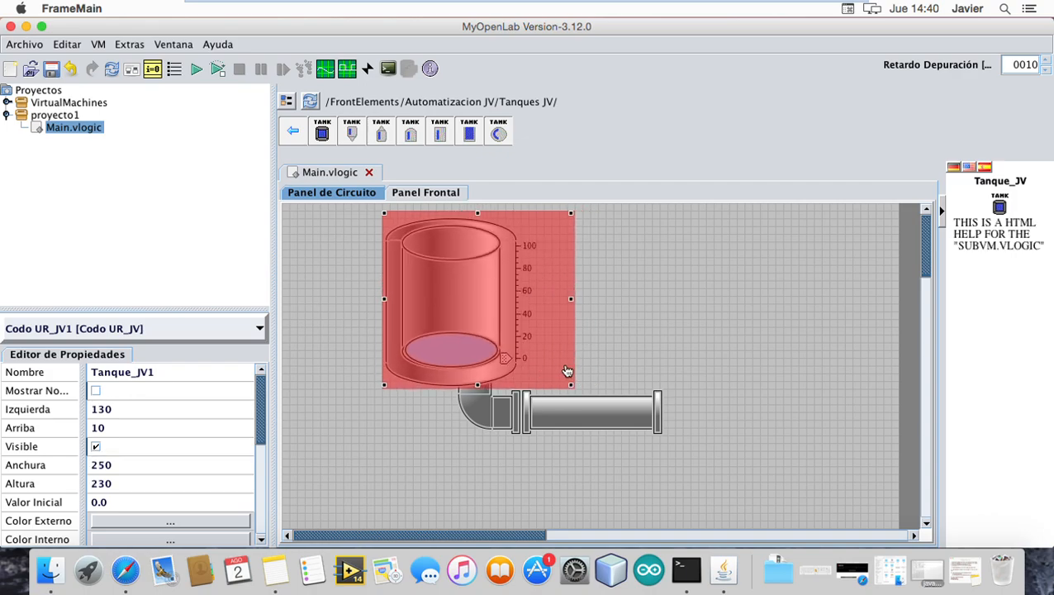
click(706, 349)
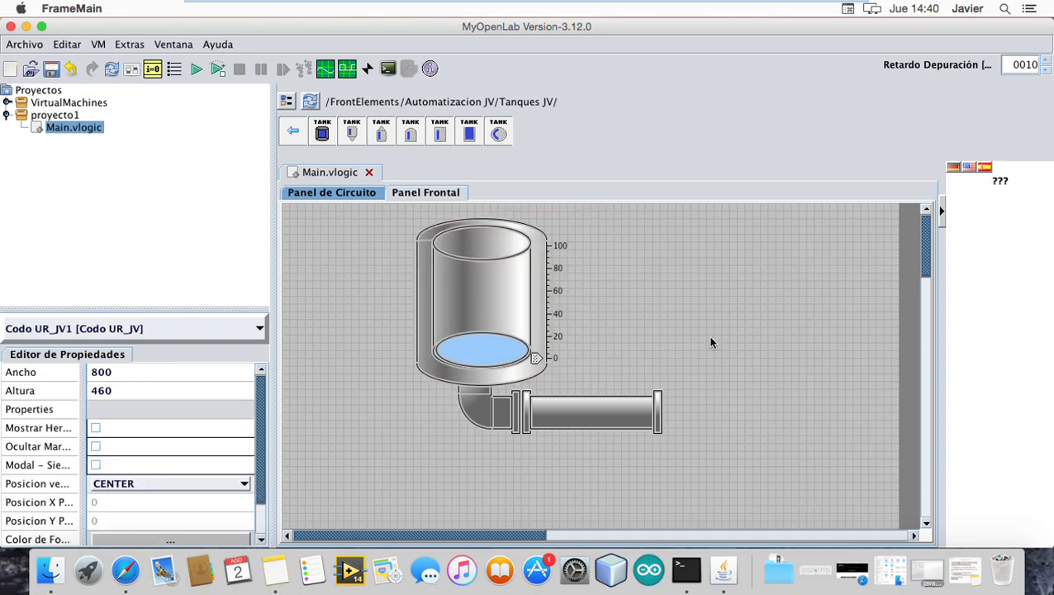
Step: Add a Valvula UP_JV valve from the Valvulas JV elements at the free end of the horizontal pipe
click(295, 132)
click(411, 132)
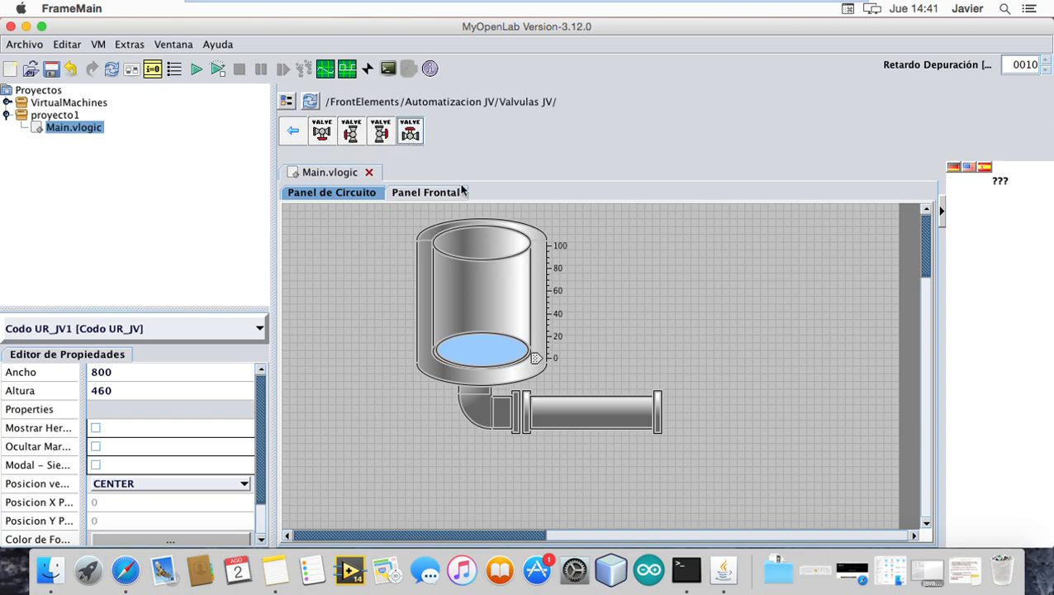
click(486, 250)
drag(343, 259, 710, 421)
Step: Add a Boton_9_JV switch from the Botones Industriales JV elements directly above the valve
click(294, 131)
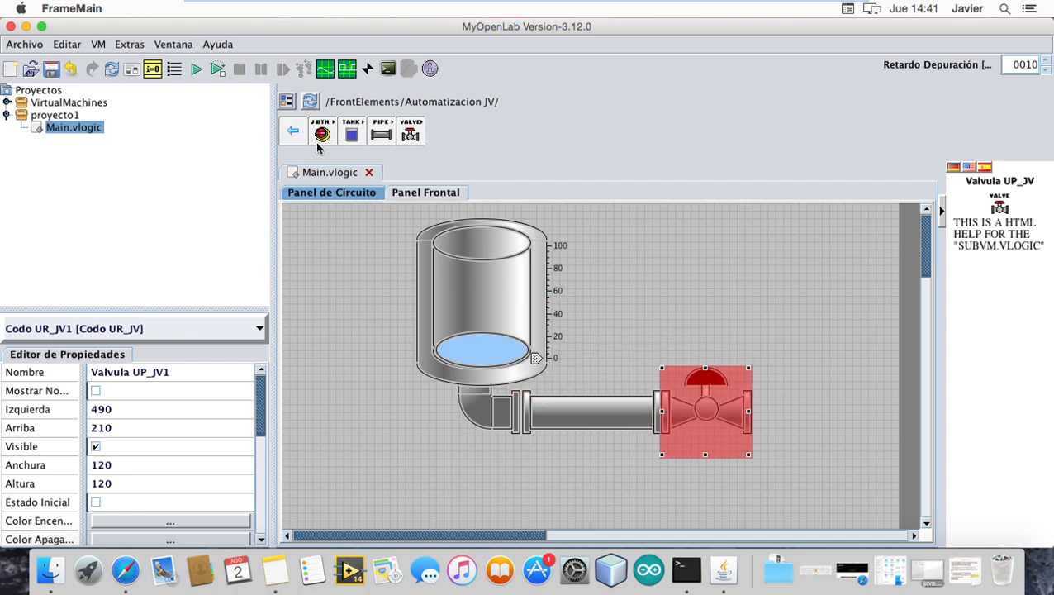
click(321, 132)
click(414, 138)
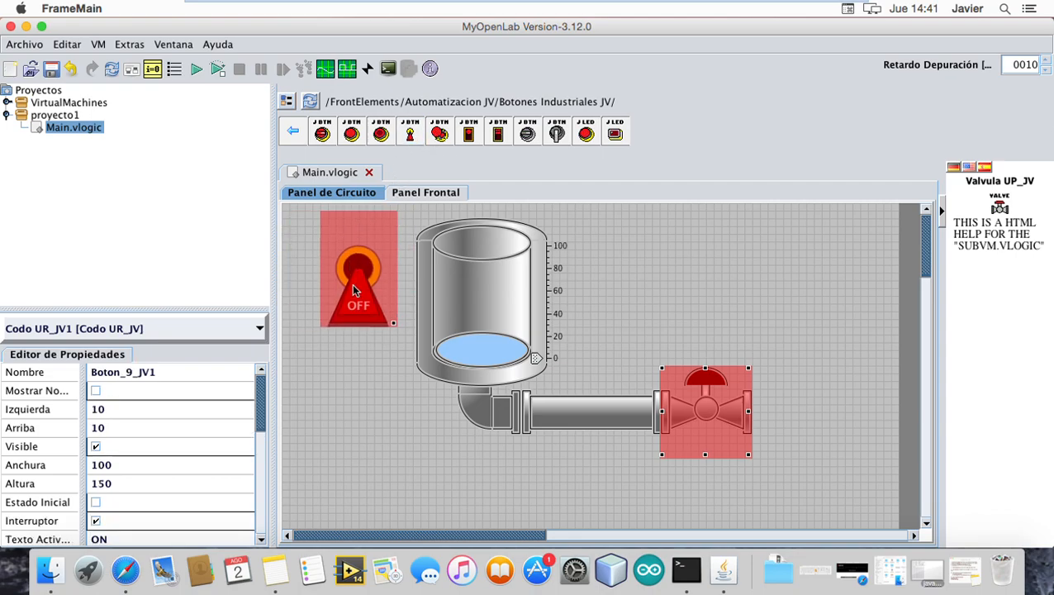
drag(344, 299, 716, 296)
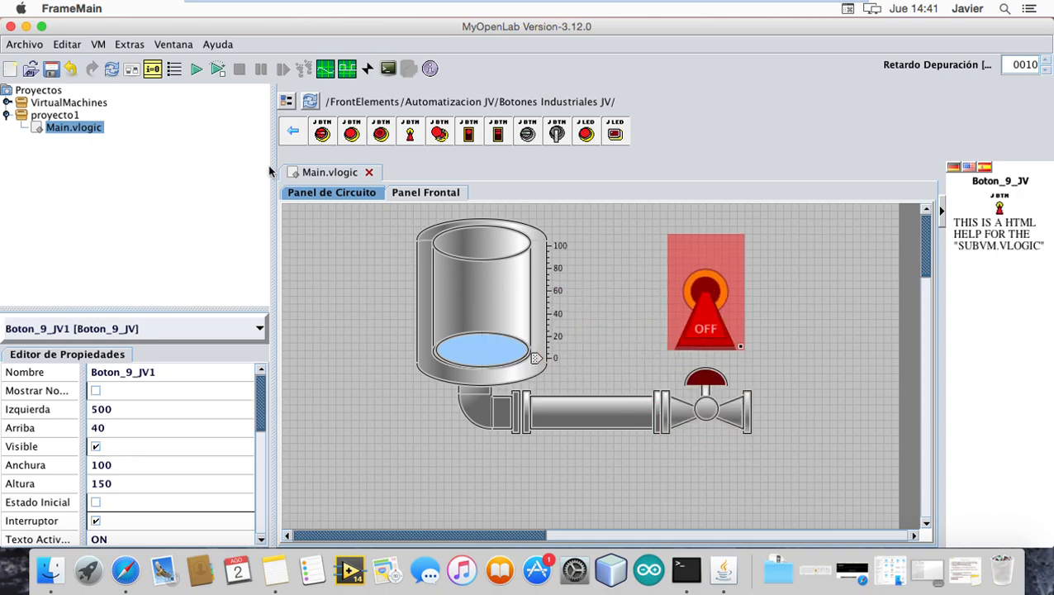
Step: Add a Conmutador rotary knob from the Numericos elements beside the tank, on the side away from the valve
click(294, 133)
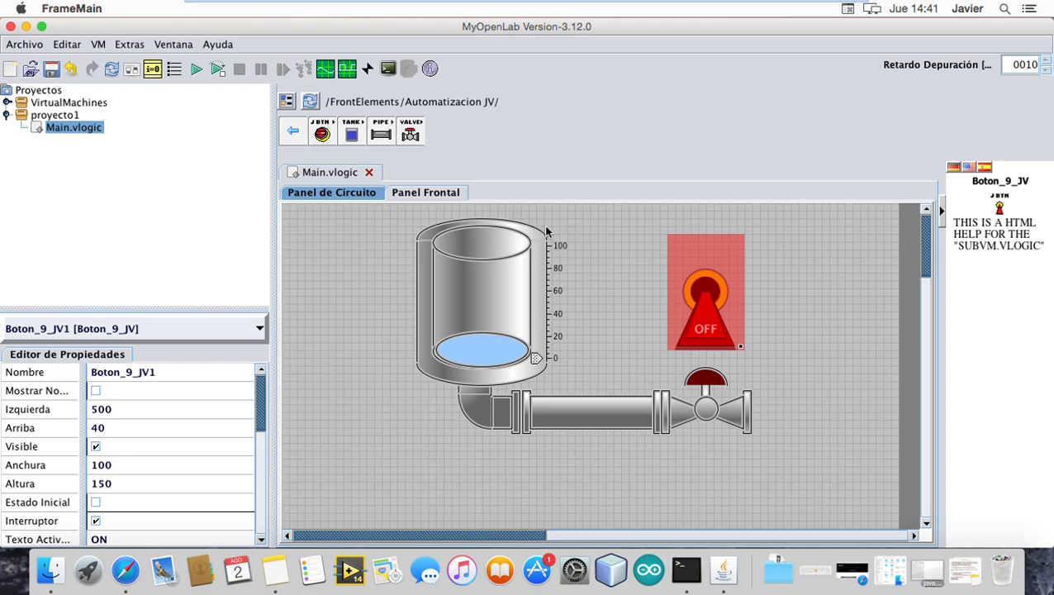
click(293, 134)
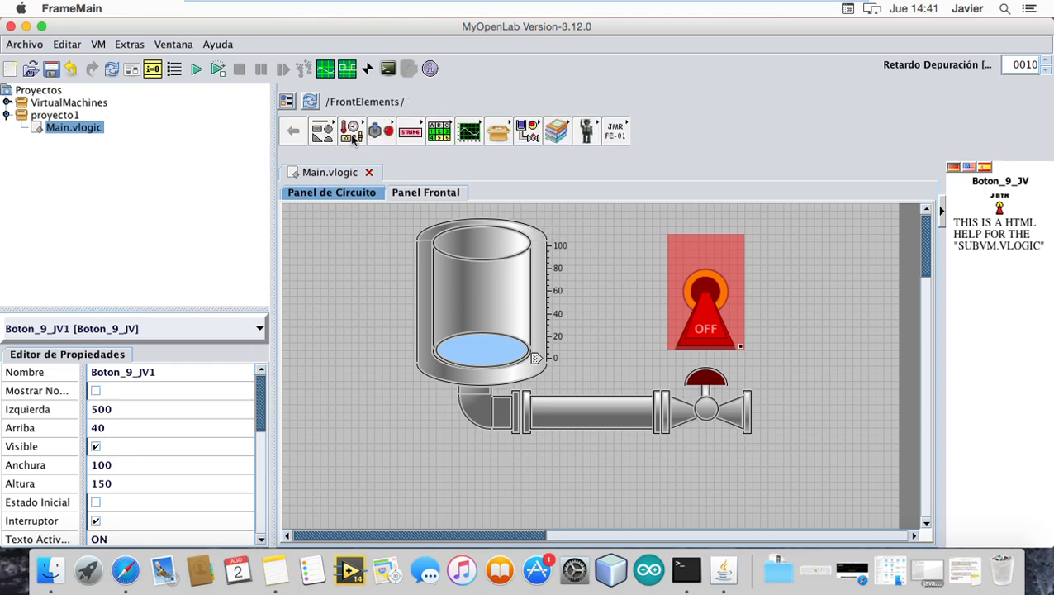
click(351, 134)
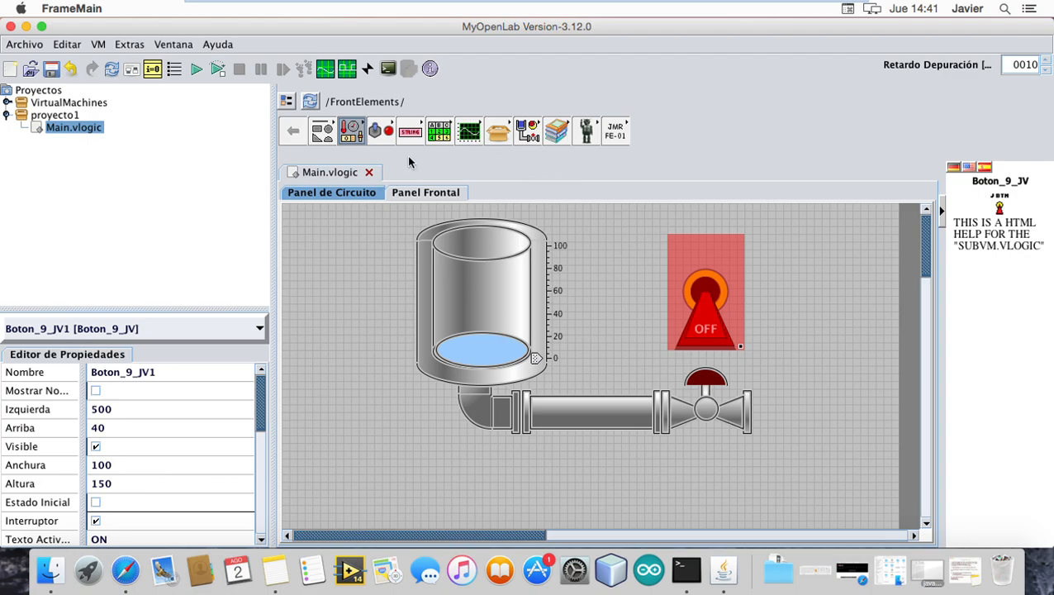
click(350, 136)
click(411, 139)
click(381, 284)
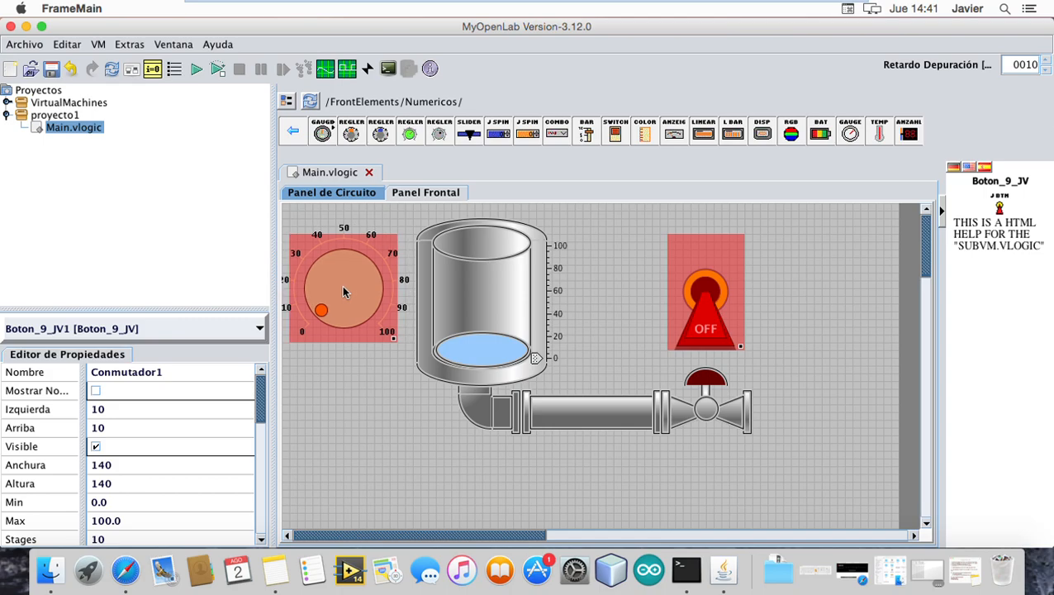
click(353, 285)
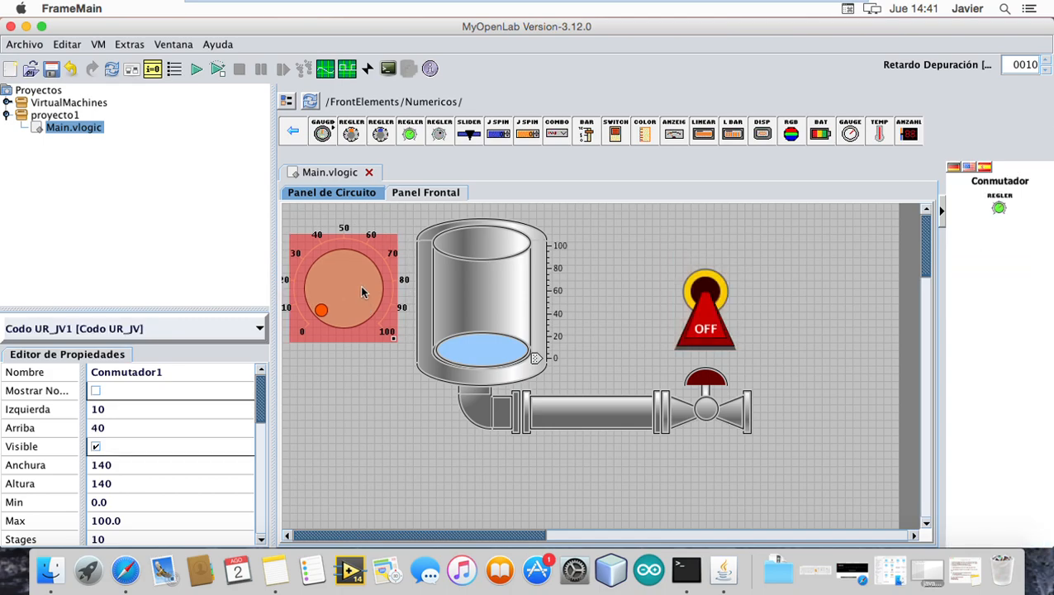
Step: In the circuit panel, move the Conmutador and tank blocks below the others and wire the Conmutador output to the tank's upper input
click(324, 198)
drag(548, 242, 359, 330)
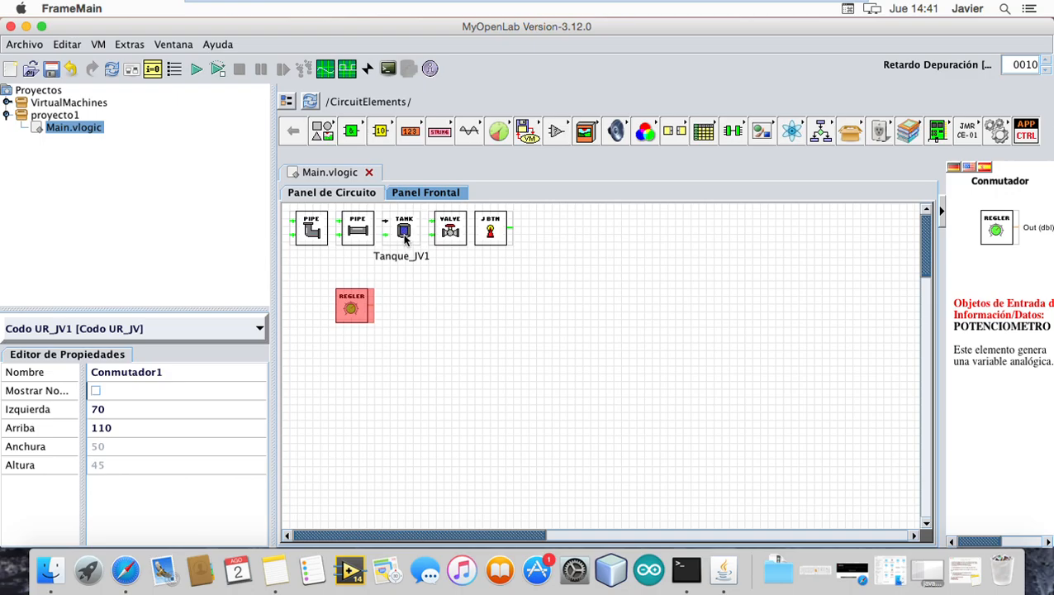
drag(409, 238, 455, 320)
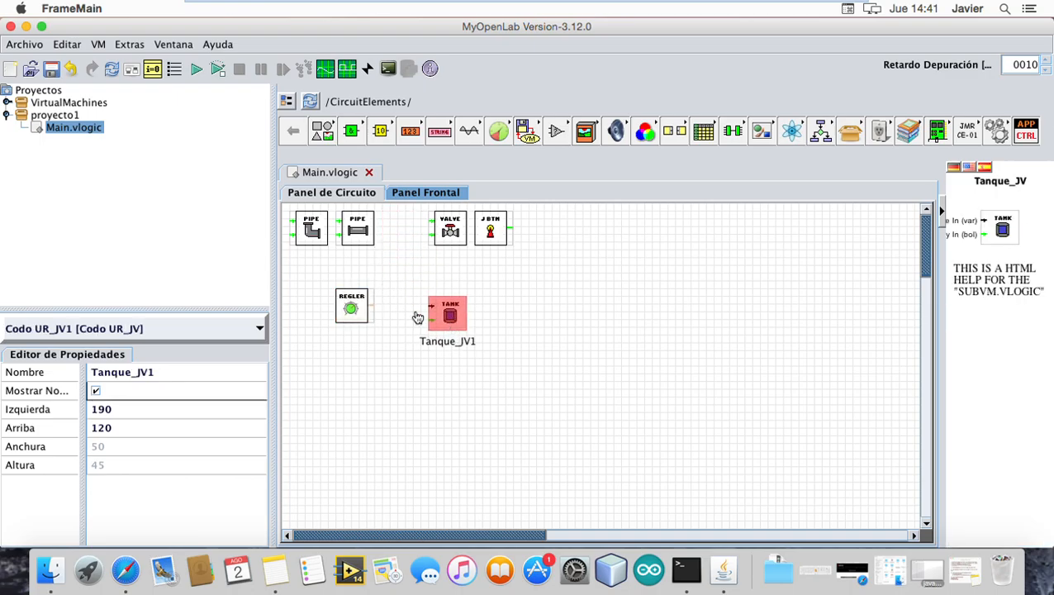
click(383, 313)
drag(370, 309, 430, 306)
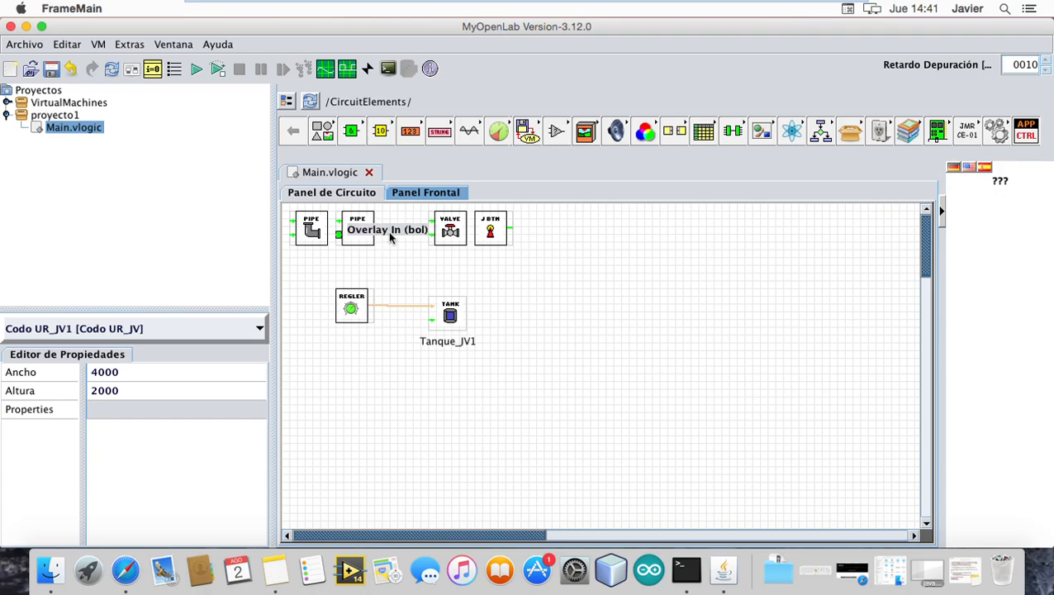
Step: Move the valve block beyond the button block and wire the button's output to the valve's upper input
drag(458, 239, 589, 277)
click(523, 240)
drag(518, 233, 563, 259)
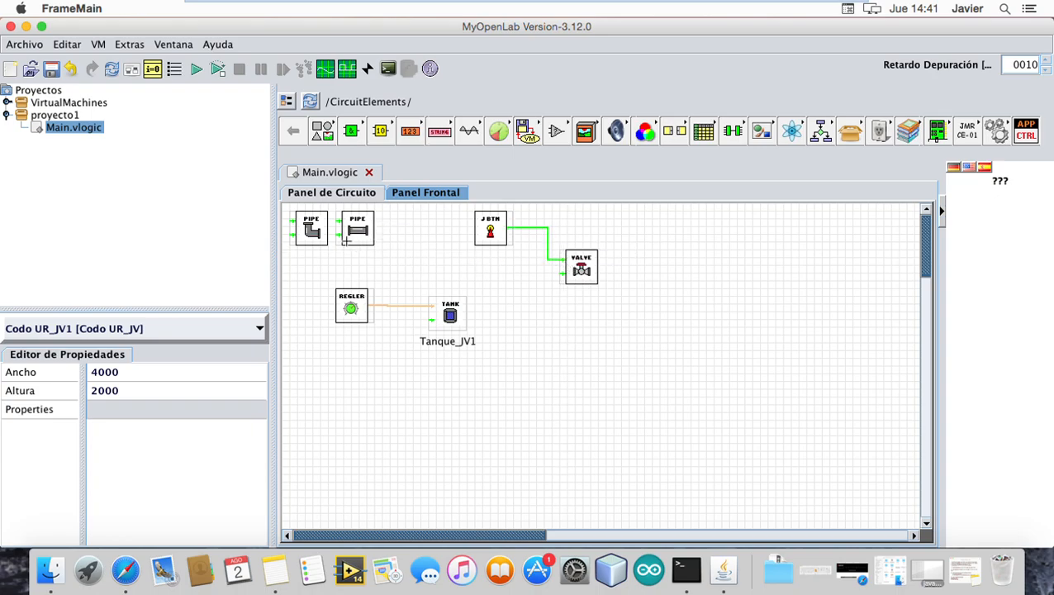
Step: Move the tank block farther from the Conmutador block in the circuit panel
drag(459, 317, 536, 320)
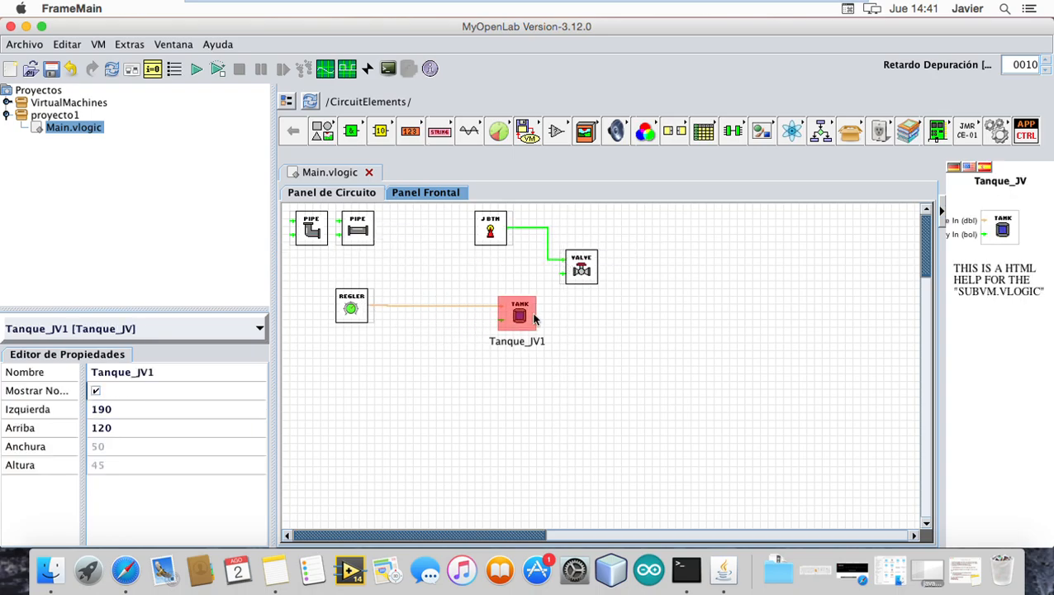
click(410, 264)
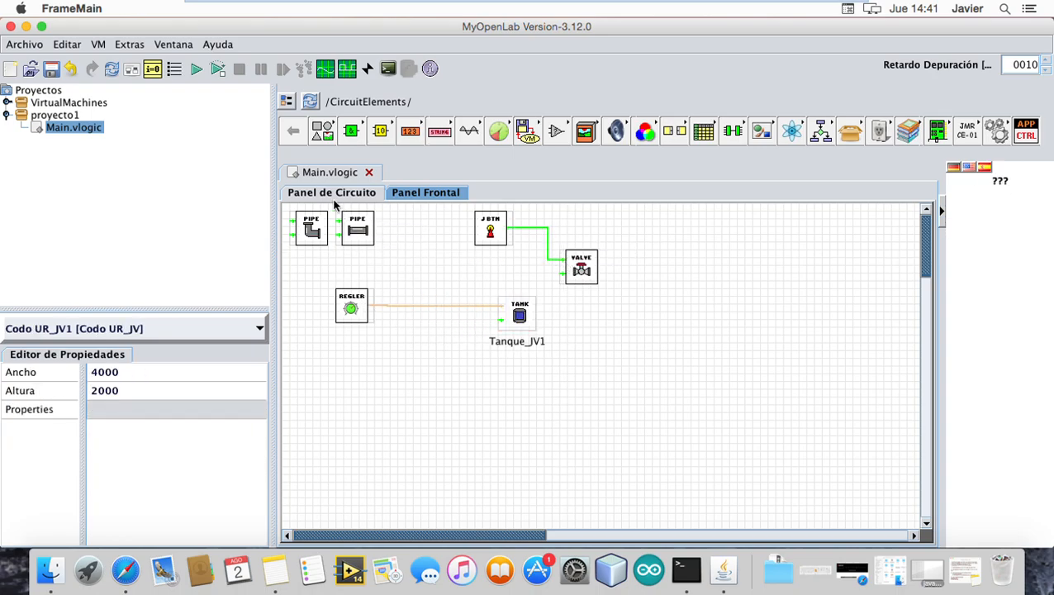
Step: Run the project, test it with the knob at about 50 and the valve button switched on, and close the run window
click(197, 72)
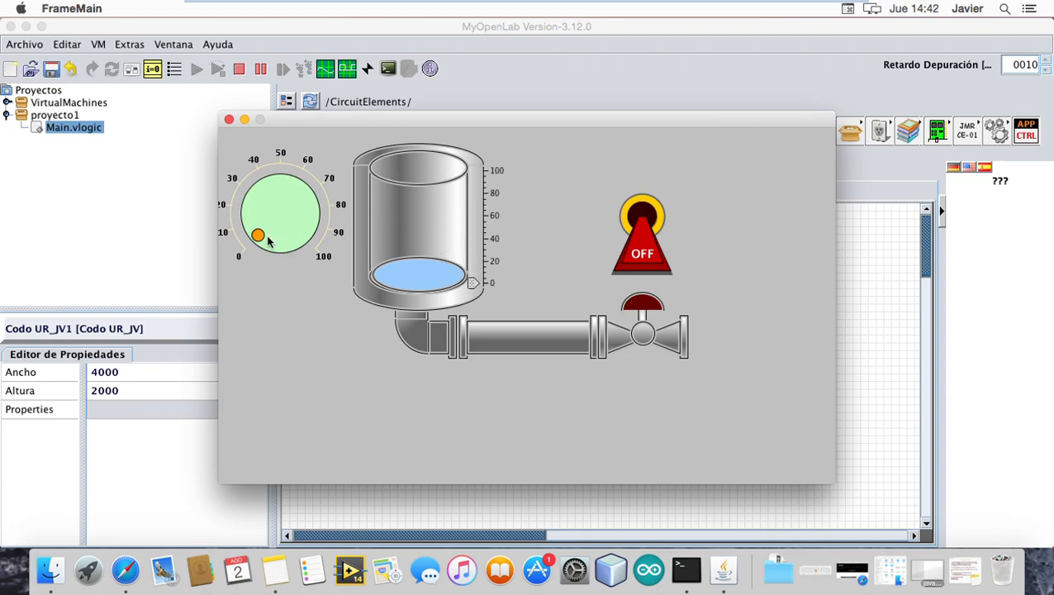
drag(269, 240, 305, 203)
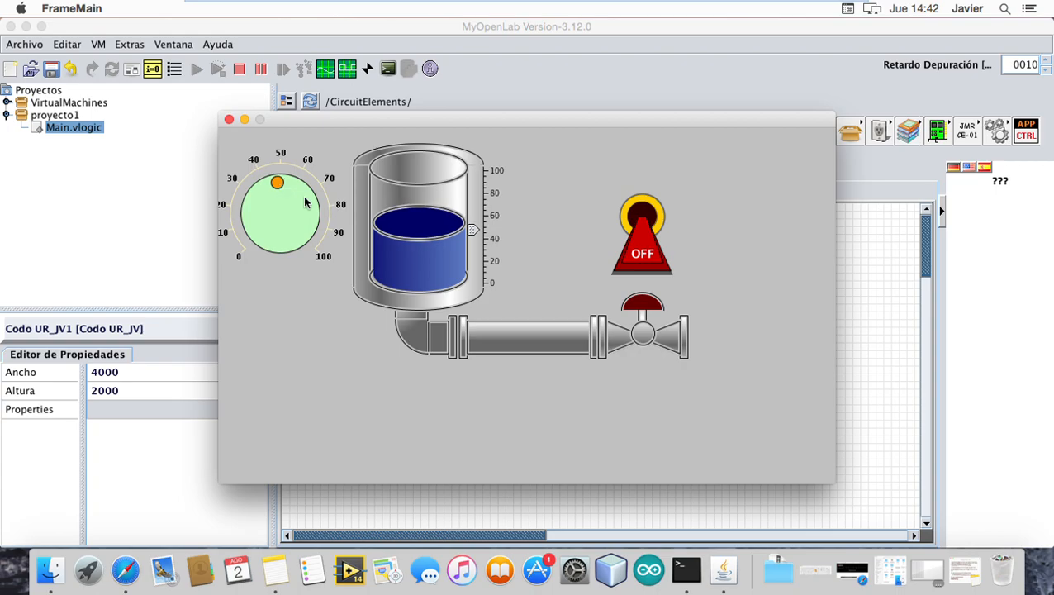
click(665, 252)
click(654, 213)
click(654, 213)
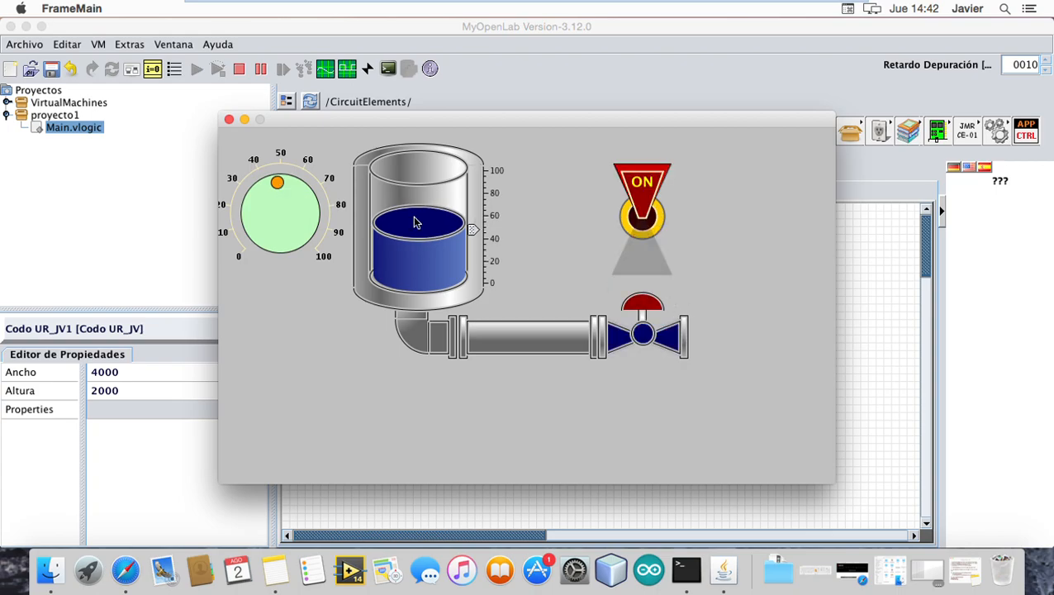
click(229, 120)
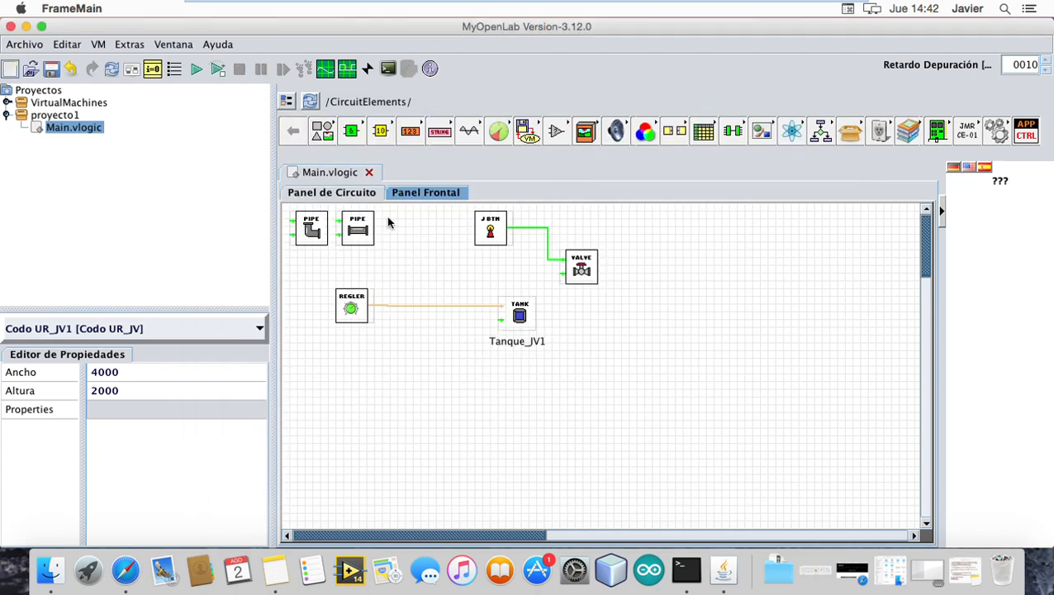
Step: Enable Estado Inicial for both the elbow and the horizontal pipe on the front panel
drag(307, 236, 413, 259)
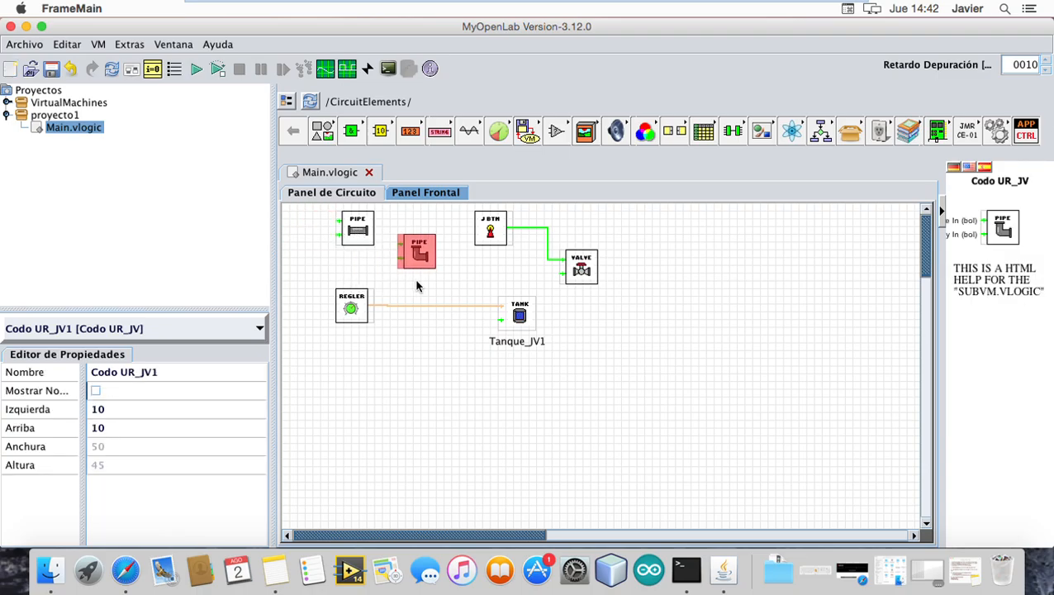
click(429, 193)
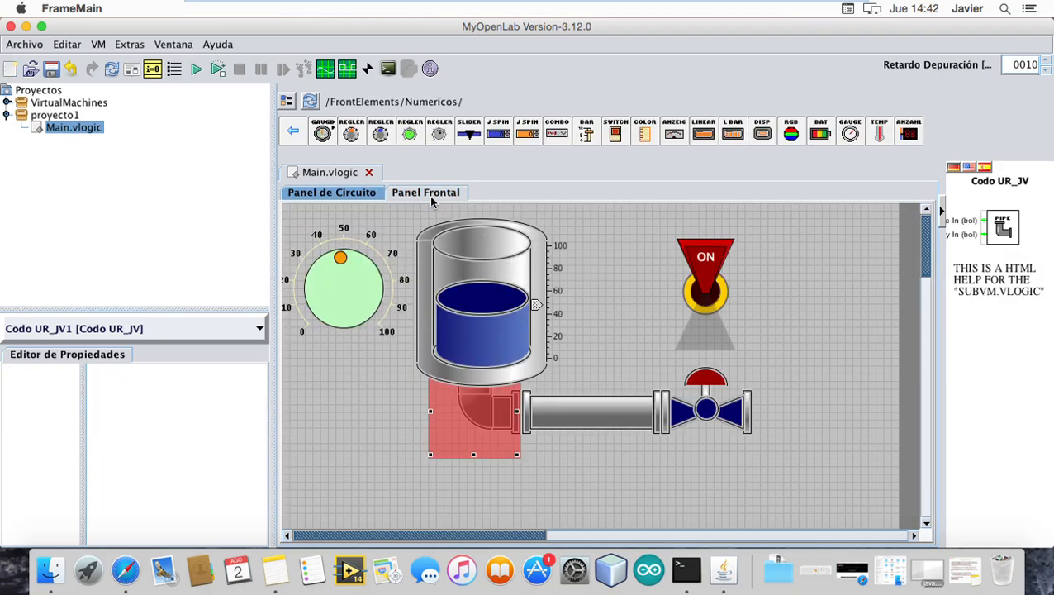
click(349, 304)
click(487, 422)
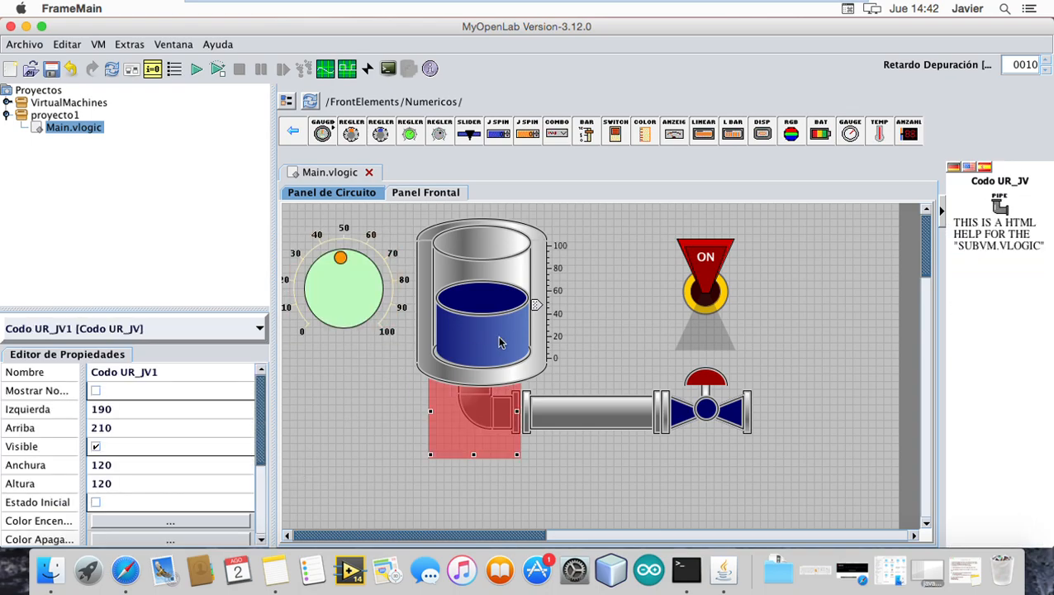
click(465, 313)
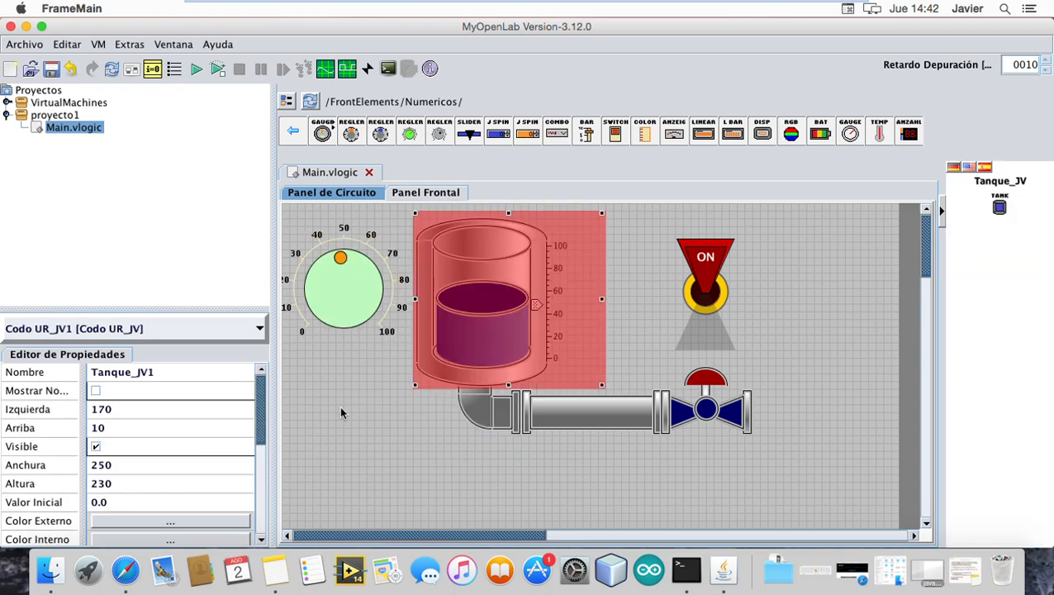
click(506, 424)
click(103, 504)
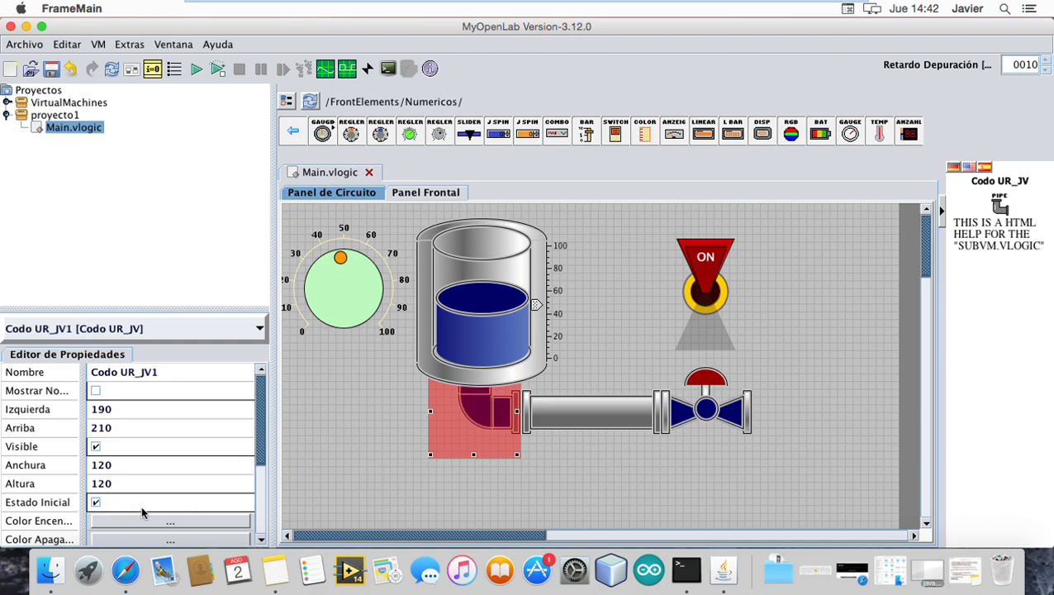
click(591, 411)
click(104, 505)
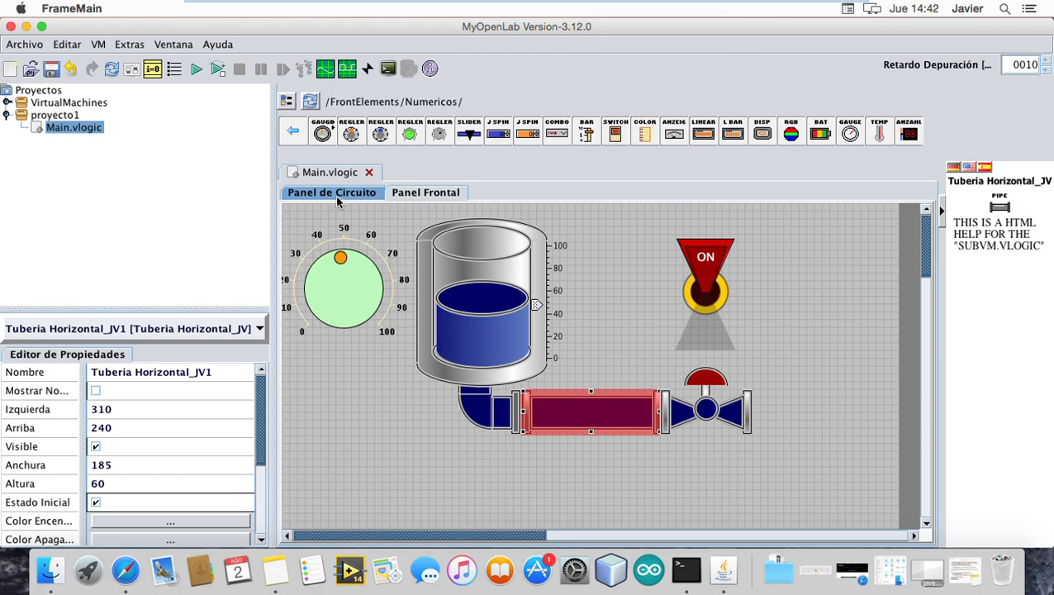
Step: In the circuit panel, stack the horizontal pipe and elbow blocks below the Conmutador and tank blocks
click(336, 202)
drag(370, 239, 431, 388)
drag(419, 250, 426, 446)
click(299, 488)
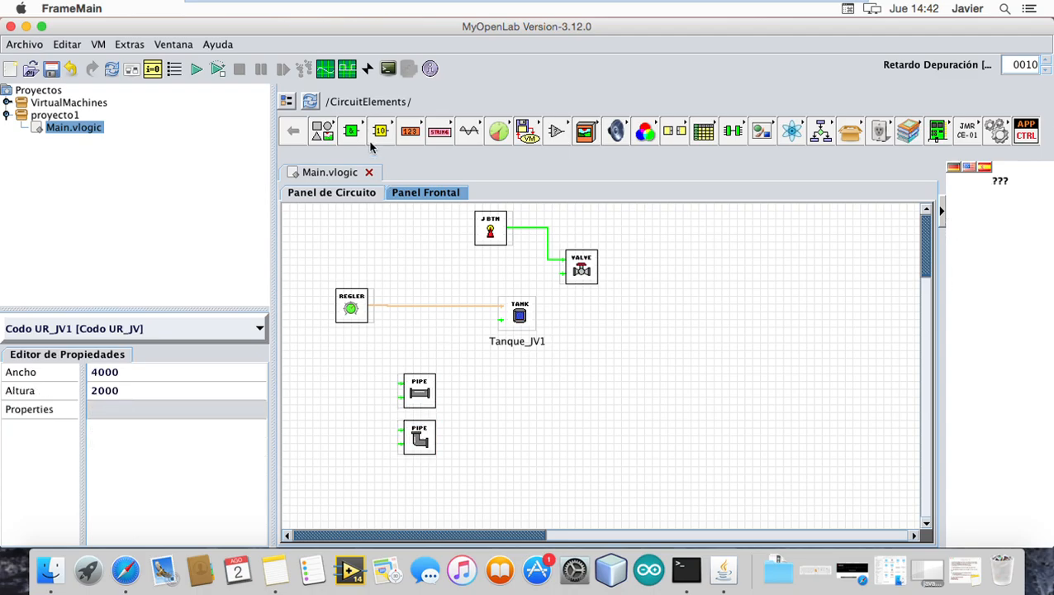
Step: Add a Mayor que comparator above the pipe blocks and wire its upper input to a new node on the Conmutador-to-tank wire
click(556, 132)
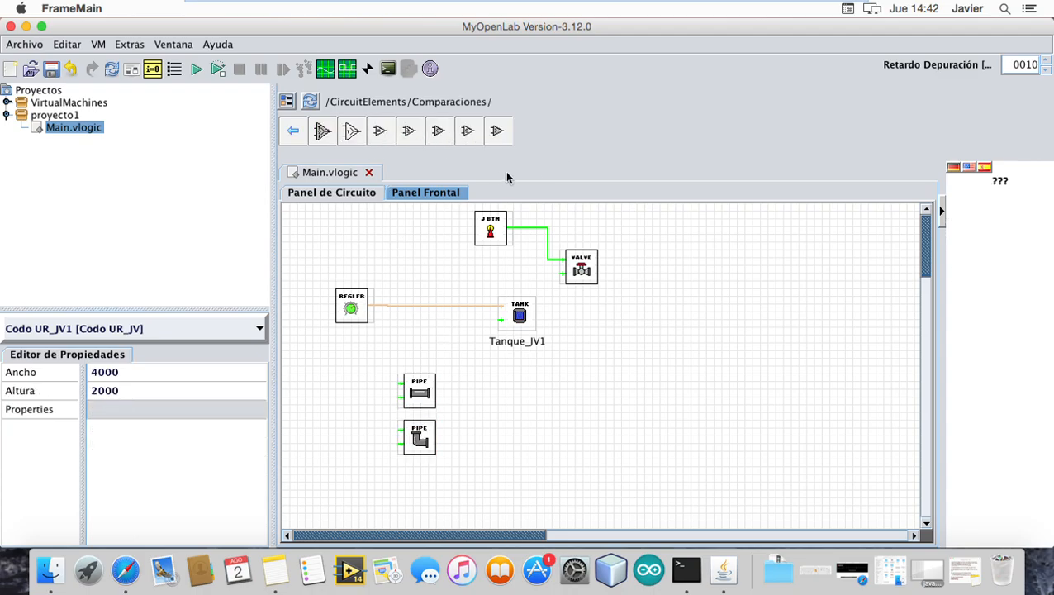
click(497, 130)
click(406, 344)
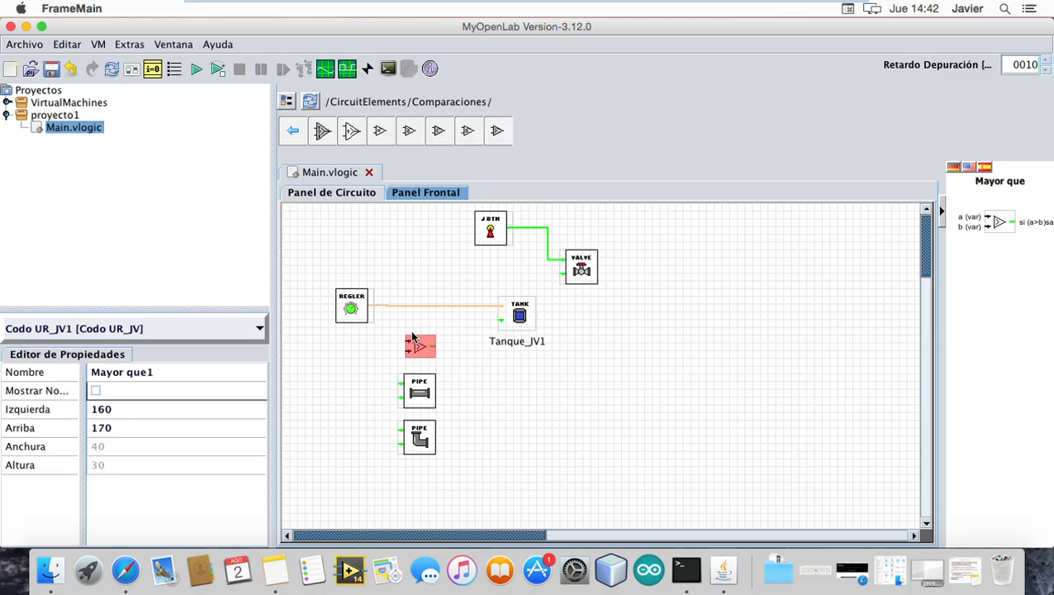
right_click(392, 306)
click(418, 315)
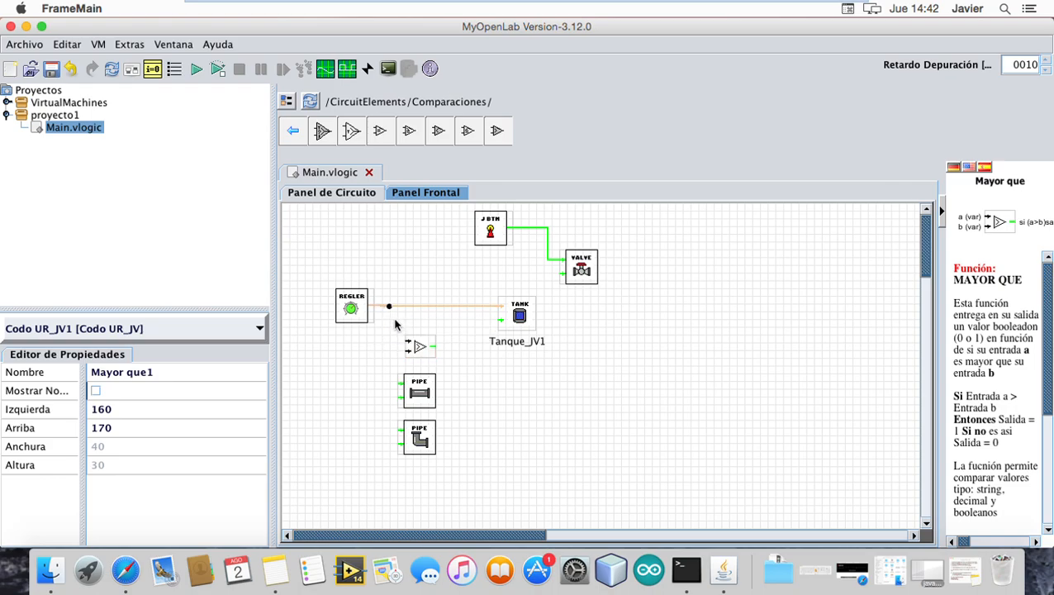
click(388, 310)
click(410, 348)
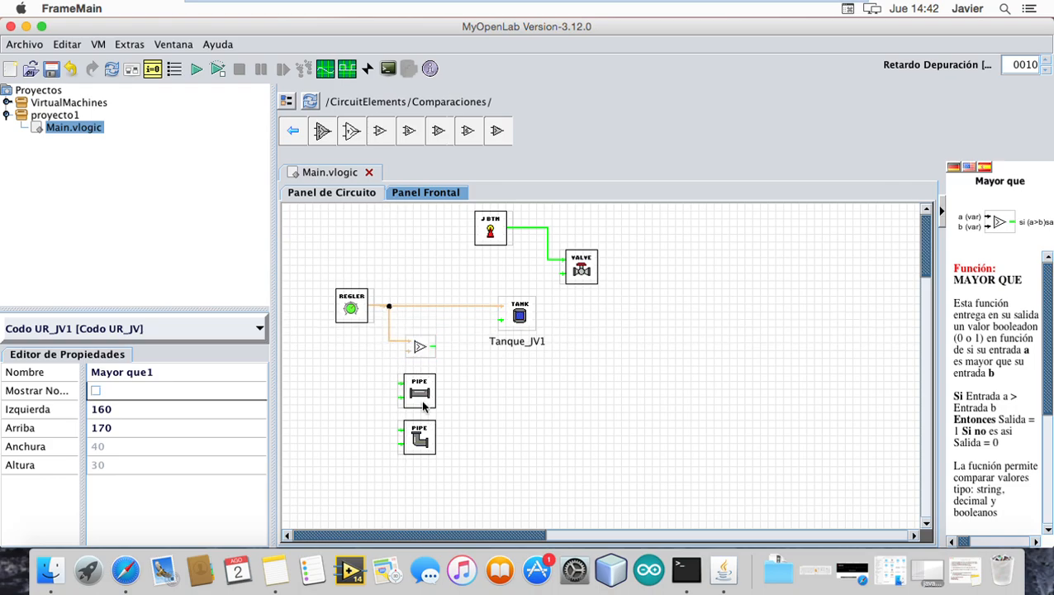
Step: Add a Constante (dbl) block from the Numericos elements below the Conmutador and wire it to the comparator's lower input
click(301, 139)
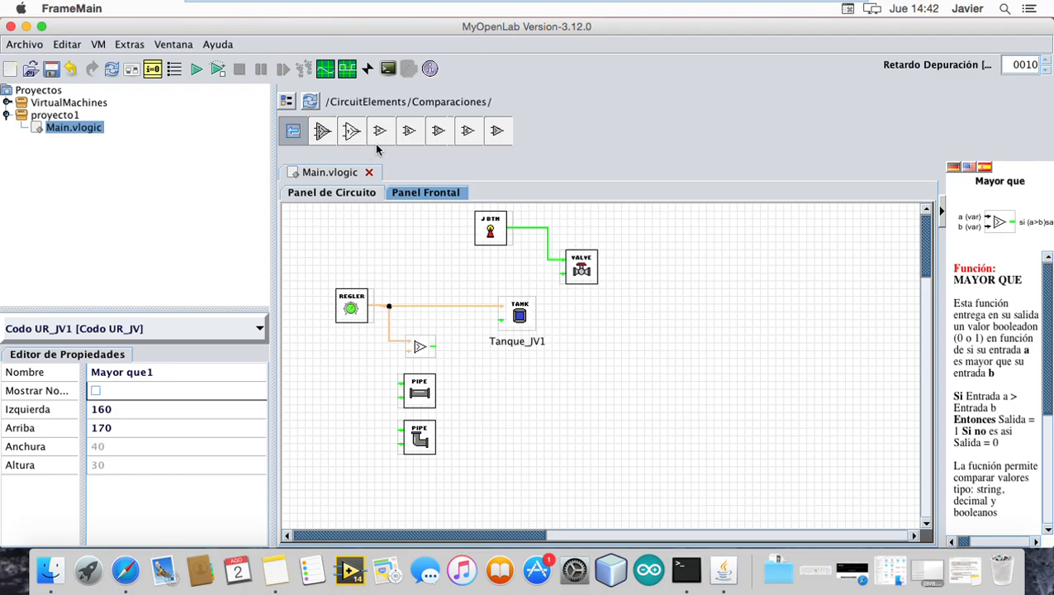
click(408, 132)
click(731, 132)
click(388, 366)
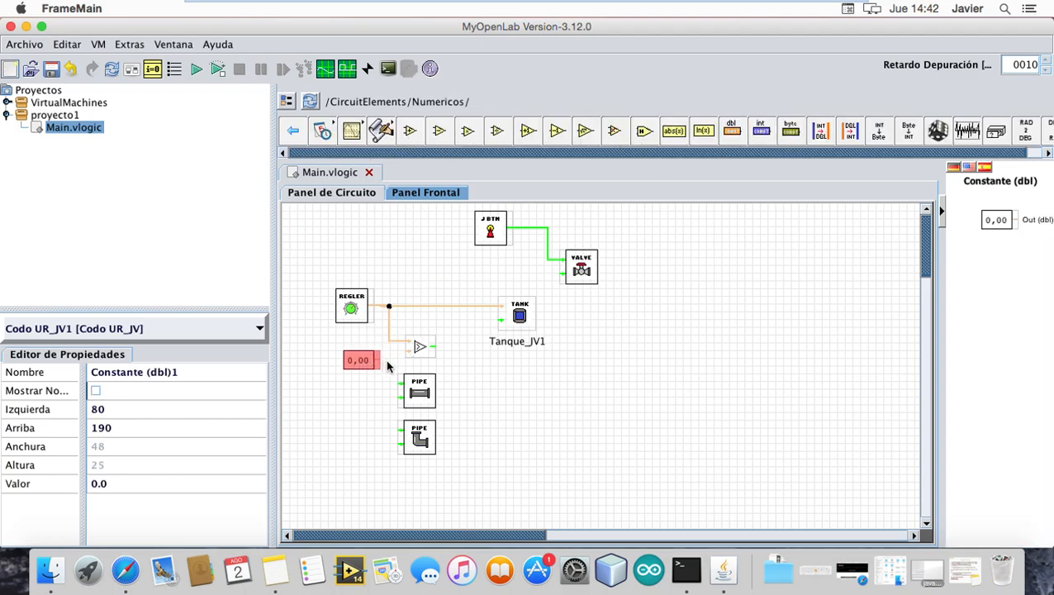
drag(381, 360, 409, 348)
Step: Move both pipe blocks farther from the comparator and wire its output through a node to the upper input of each
drag(424, 399, 509, 398)
drag(423, 441, 512, 446)
click(442, 369)
drag(431, 346, 485, 383)
right_click(453, 354)
click(454, 356)
drag(446, 347, 486, 443)
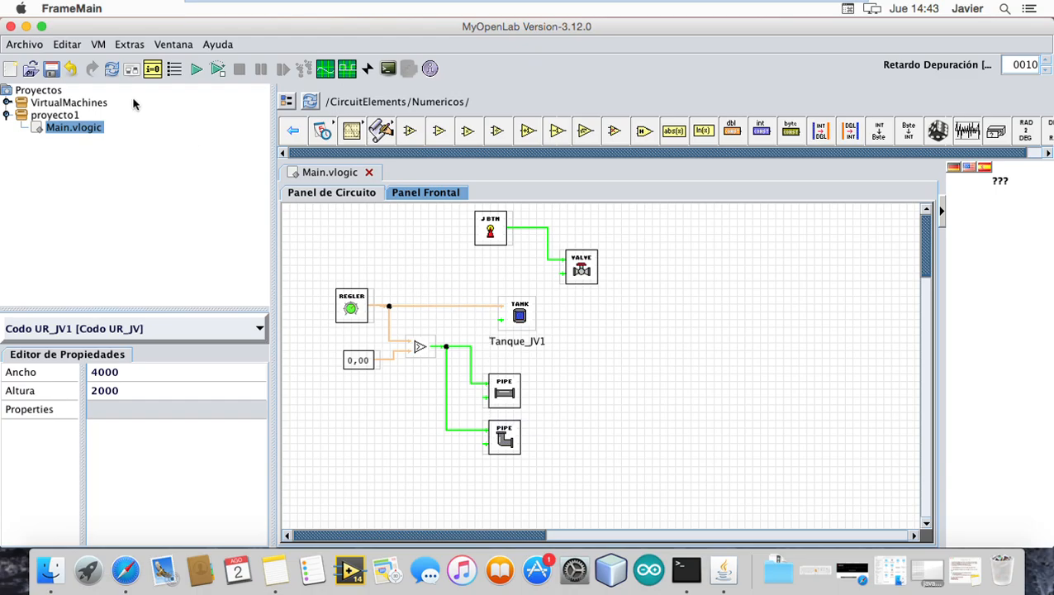
Step: Run the project, test several knob levels with the valve button on and off, and close the run window
click(197, 74)
drag(261, 239, 263, 209)
click(648, 272)
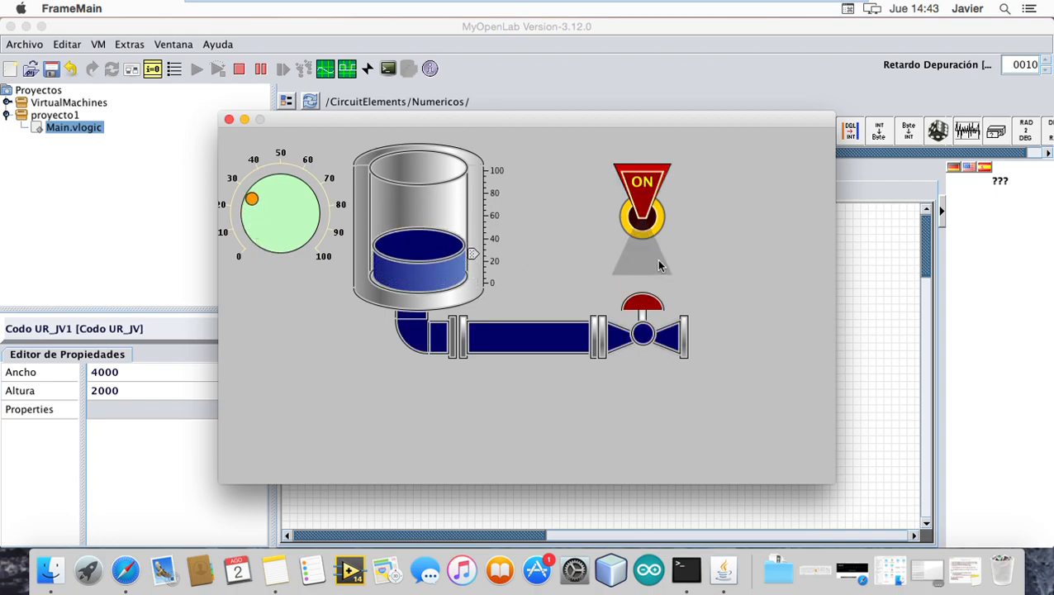
drag(246, 206, 247, 233)
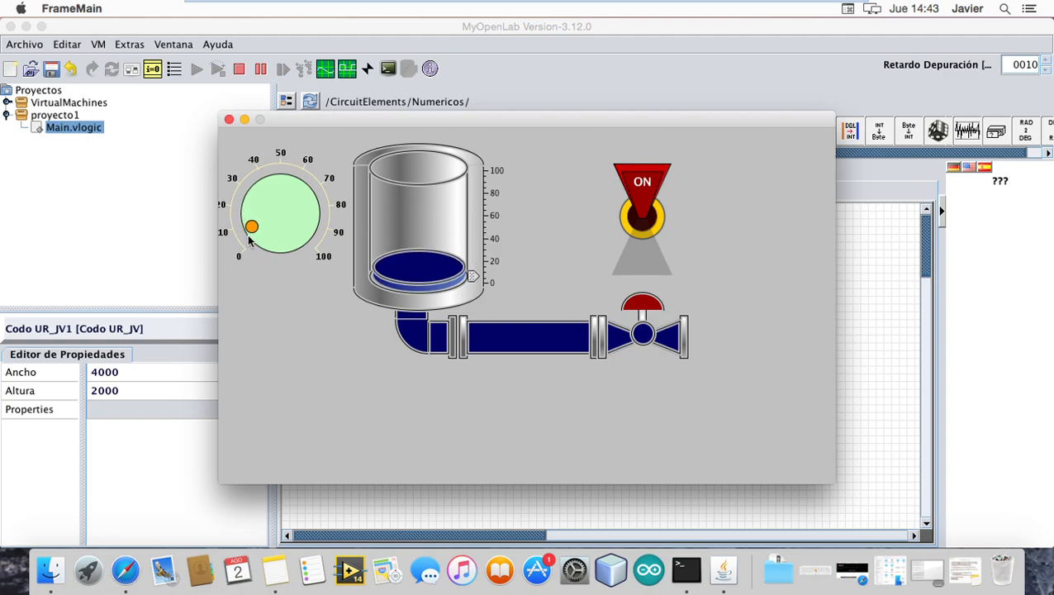
click(630, 254)
drag(263, 240, 299, 185)
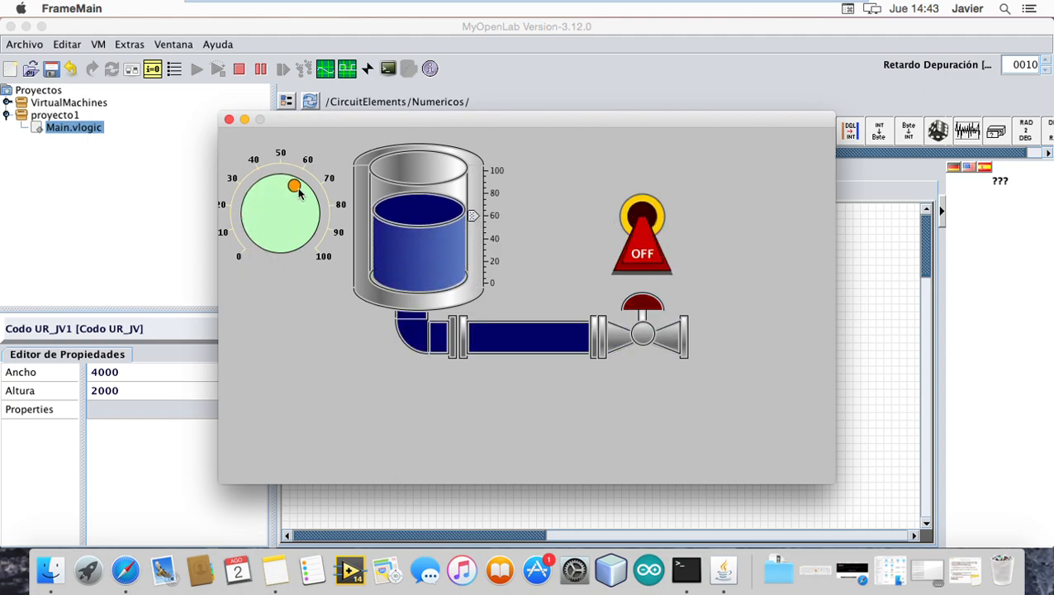
click(649, 261)
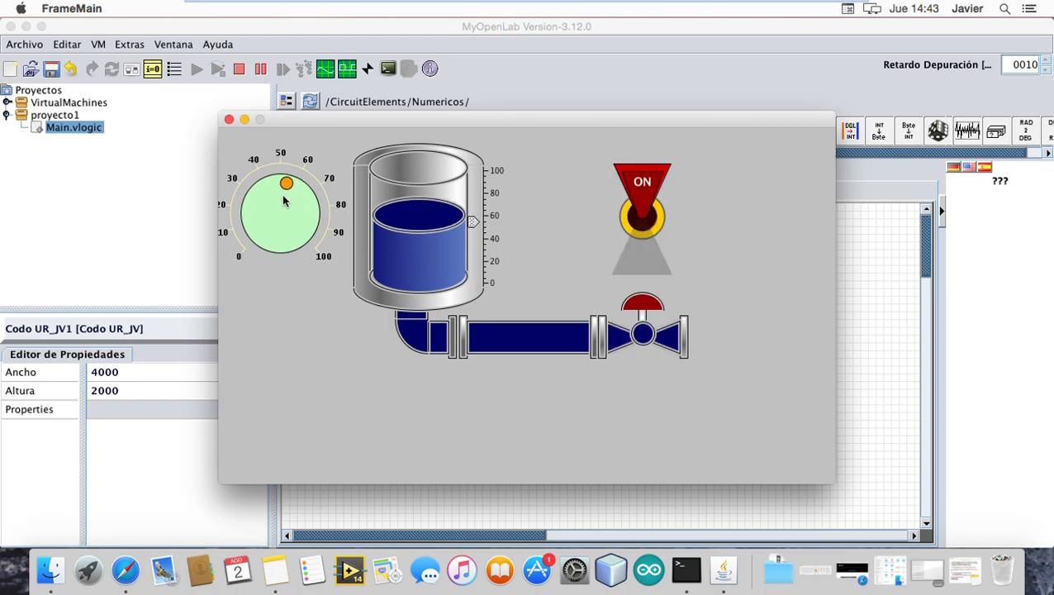
click(229, 119)
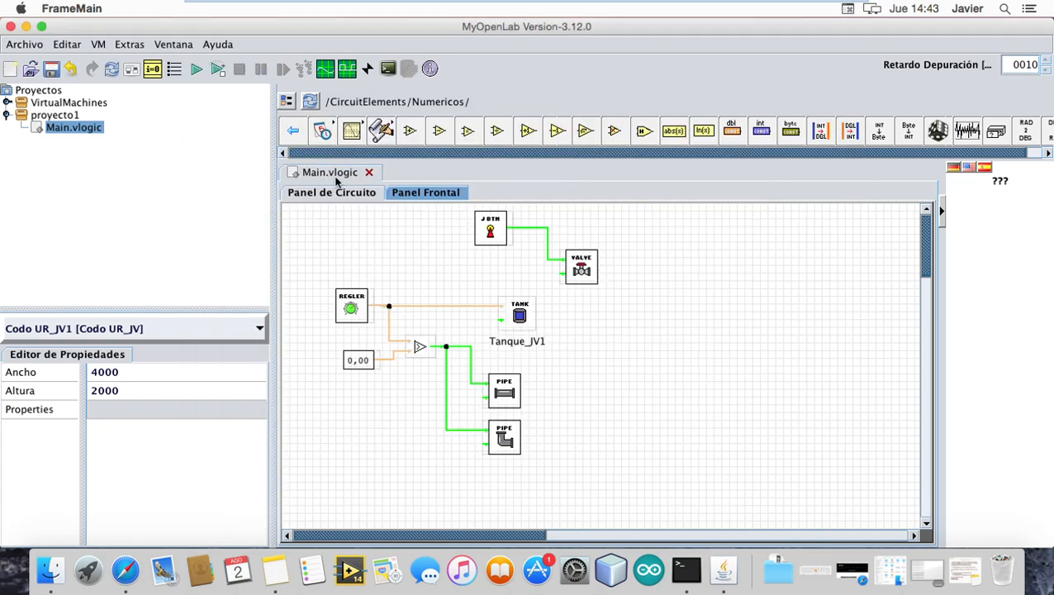
Step: Save the project and add a Temperatura JV thermometer to the front panel, beside the button on the side away from the tank
click(440, 196)
click(51, 71)
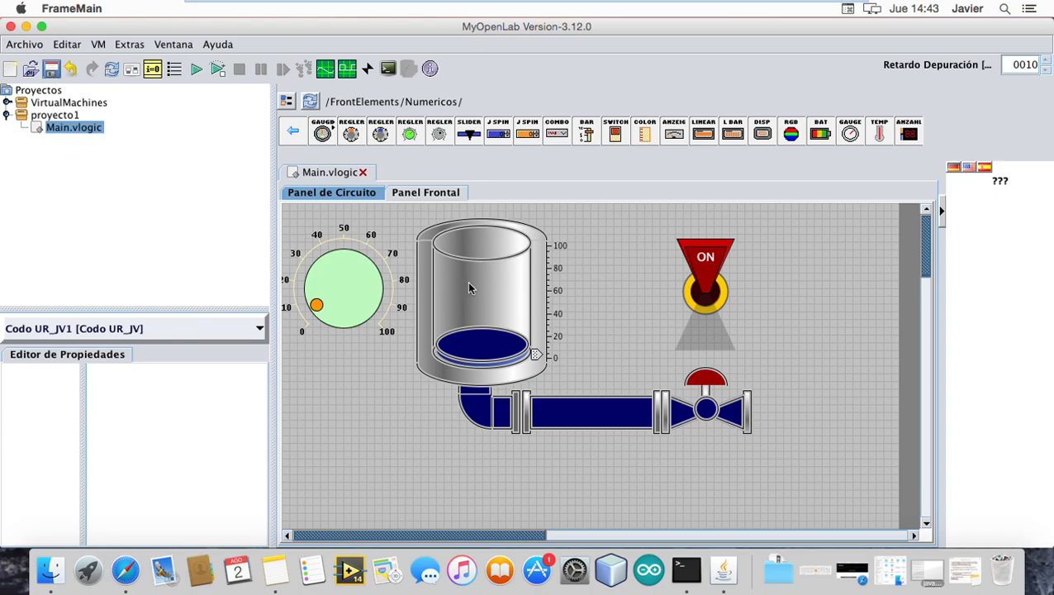
click(879, 132)
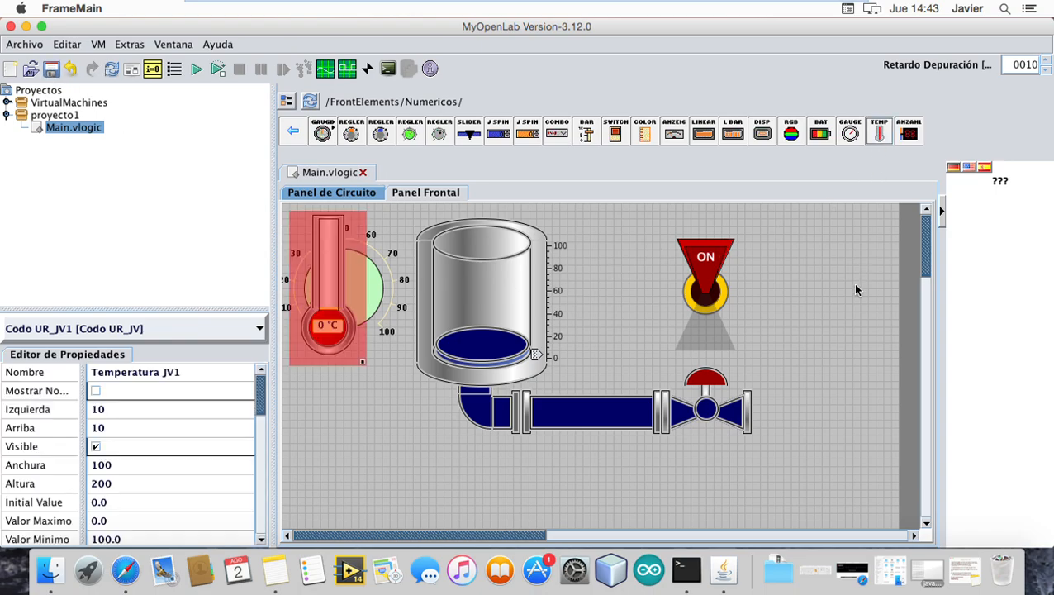
click(845, 306)
click(842, 451)
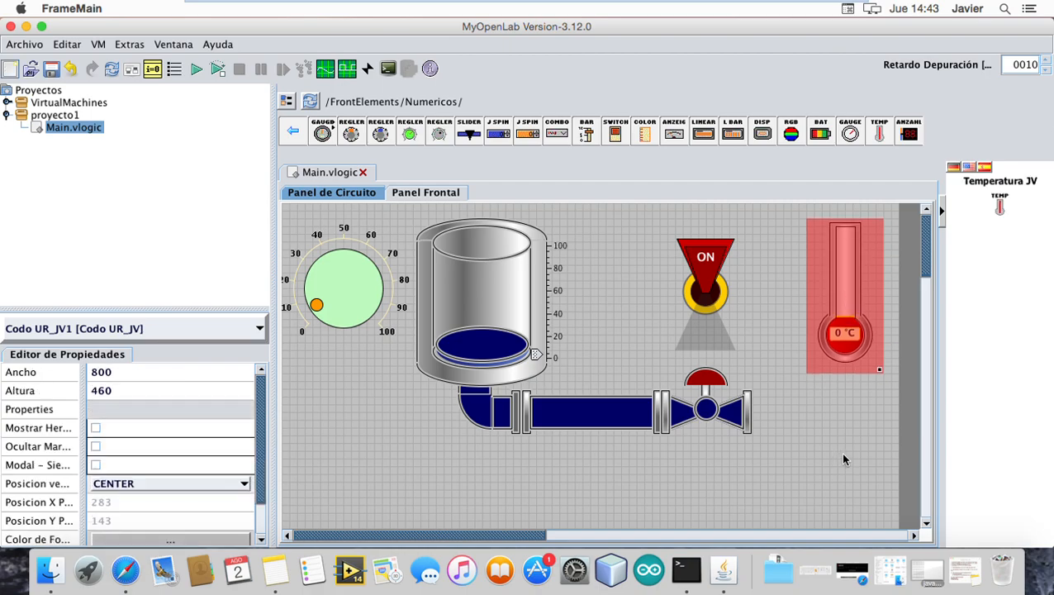
Step: Place a multi-position SWITCH selector below the rotary knob and open the Indicadores de Aguja JV elements
click(618, 134)
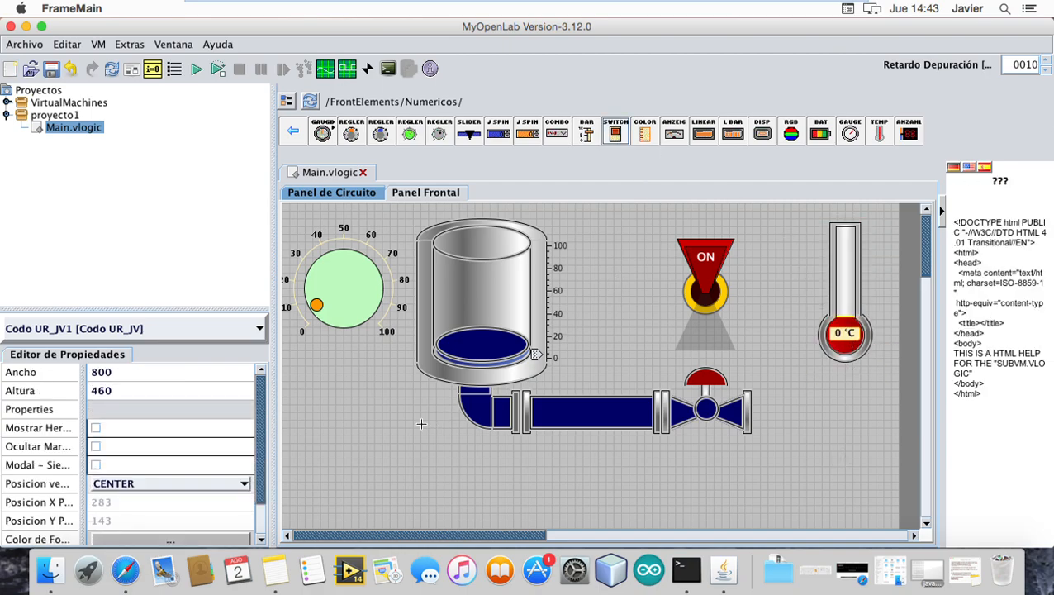
click(357, 445)
click(398, 443)
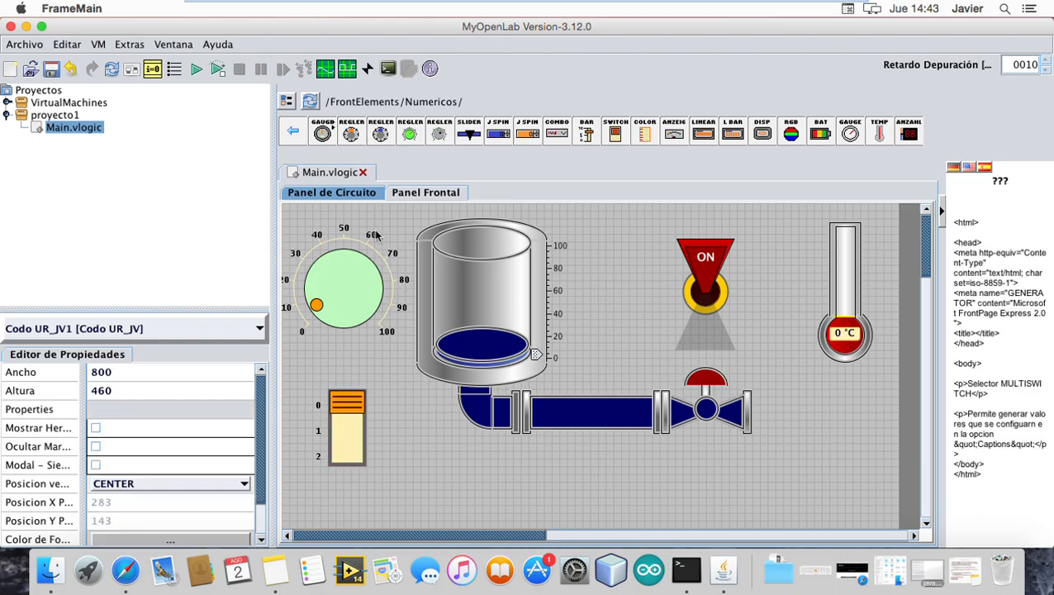
click(323, 133)
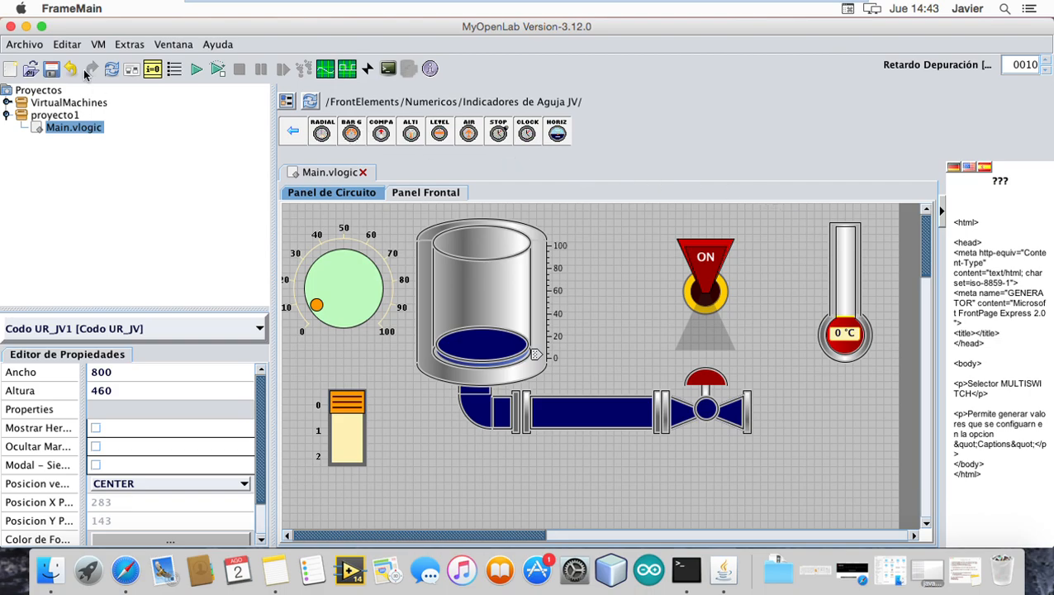
Step: Save the project and close MyOpenLab
click(51, 69)
click(22, 47)
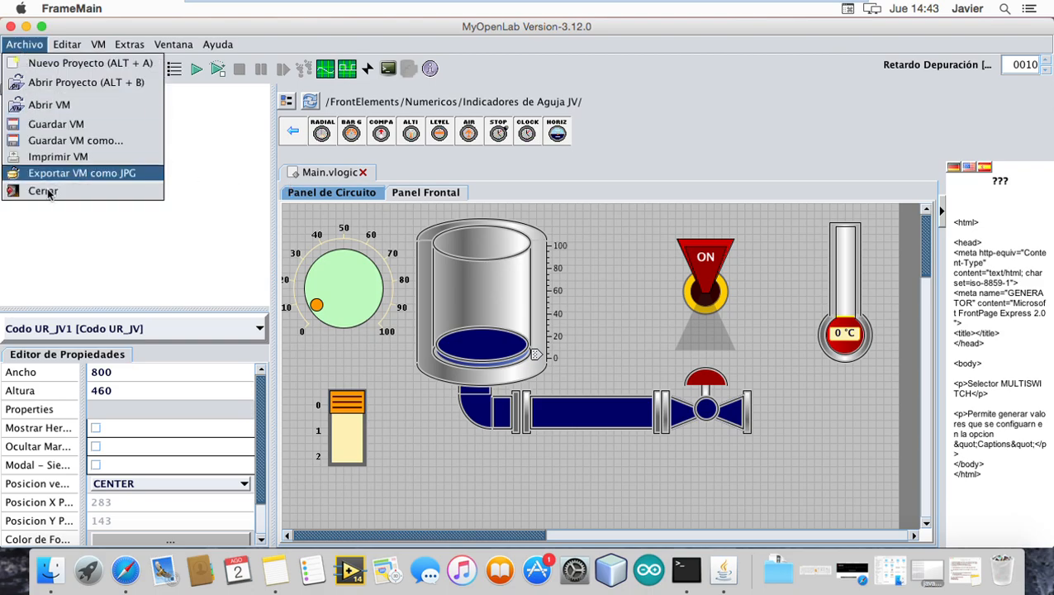
key(Return)
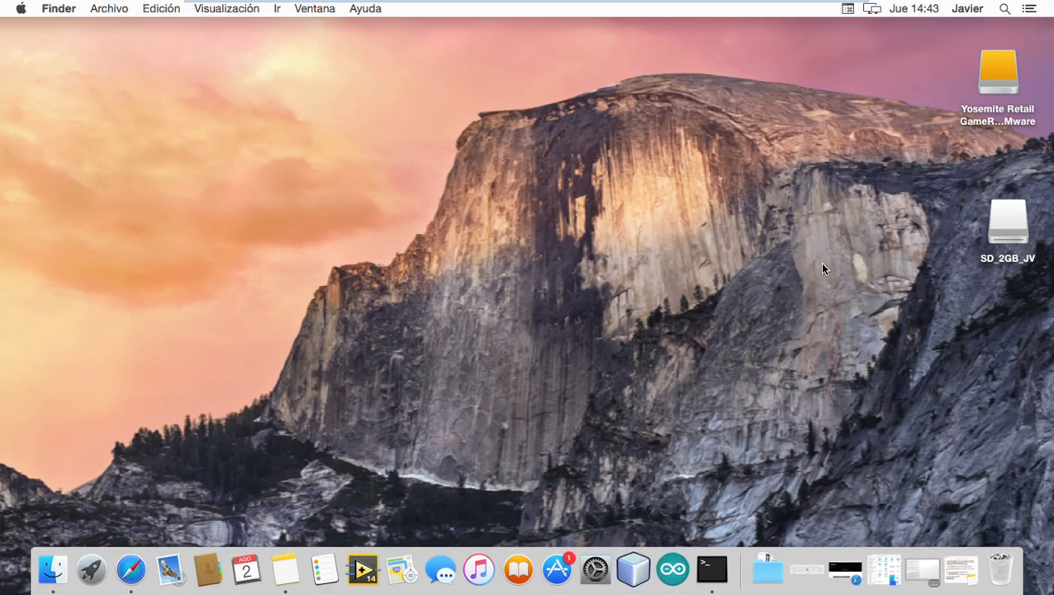